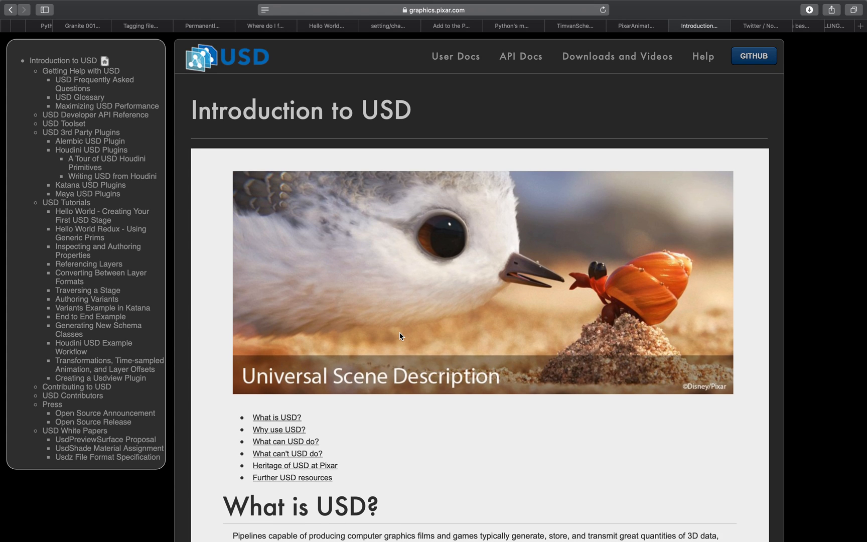
Read through the page banner and the "What is USD?" section of Pixar's Introduction to USD page.
scroll(469, 365, "down", 5)
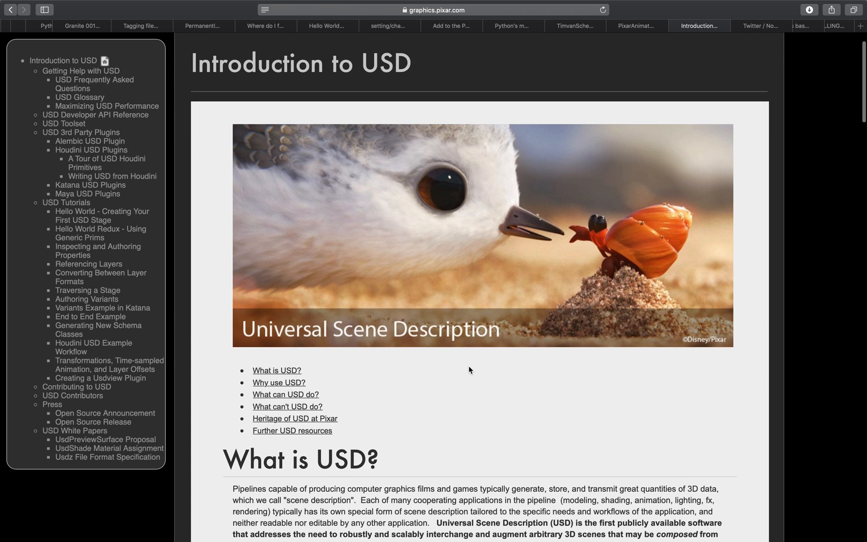
scroll(470, 370, "down", 1)
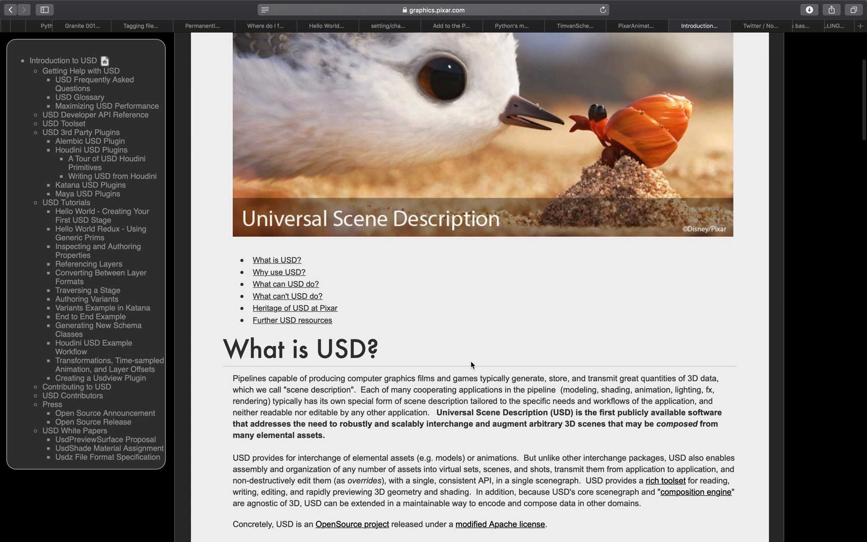
scroll(472, 363, "down", 5)
scroll(474, 361, "up", 10)
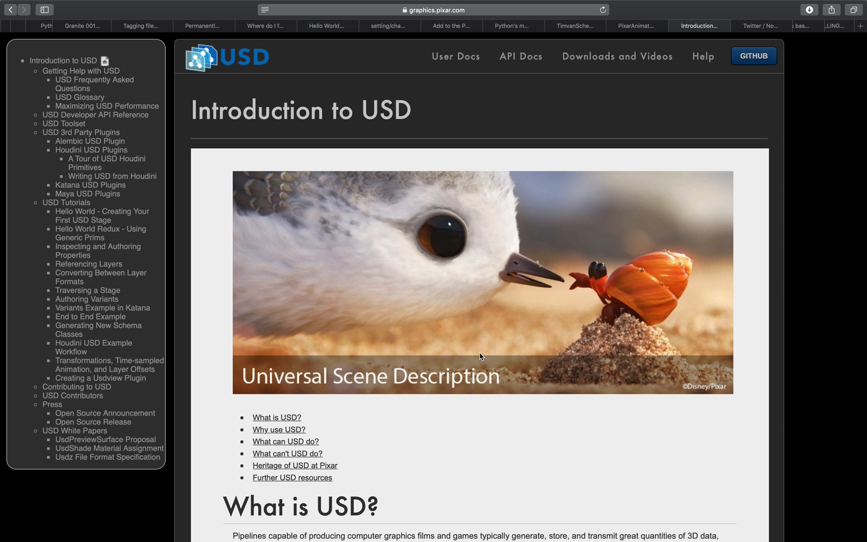
scroll(533, 337, "down", 7)
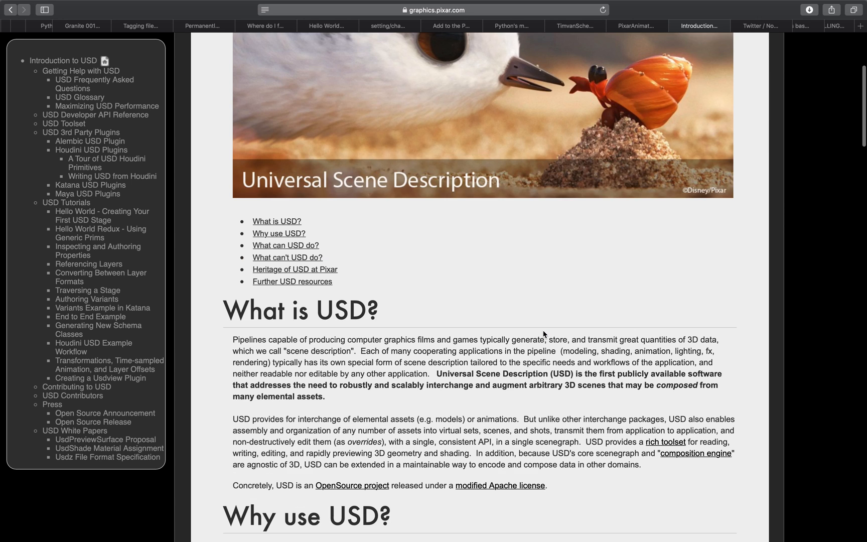
Switch to Terminal, enlarge the Desktop bash window and reposition it on the screen.
key("ctrl+Left")
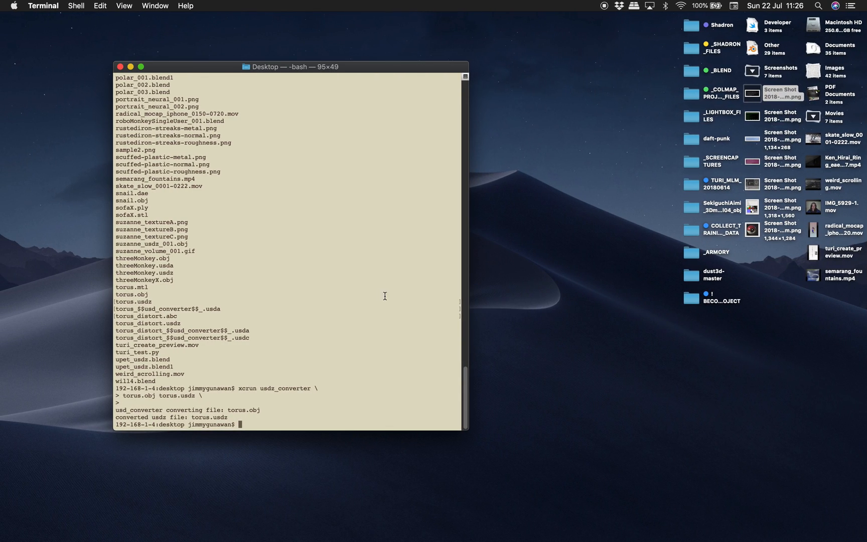
left_click_drag(462, 427, 593, 464)
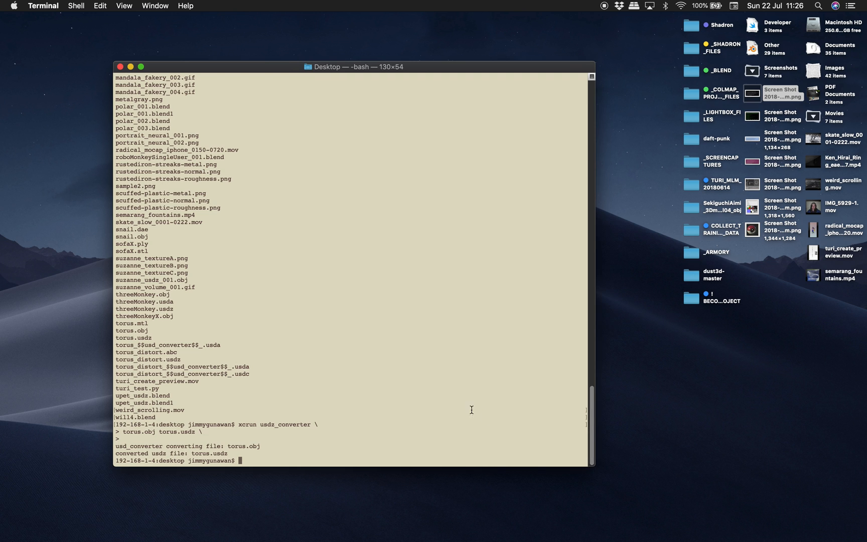
left_click_drag(426, 68, 440, 52)
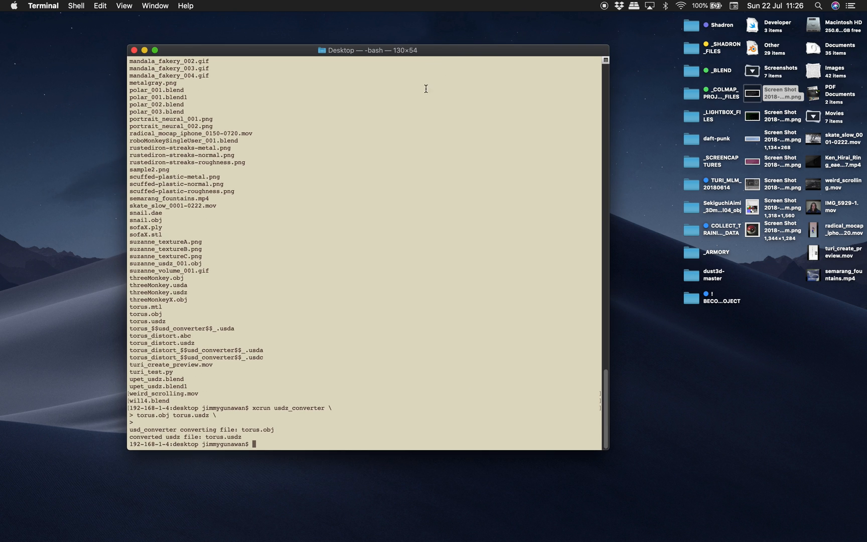
Restore the minimized 177×51 bash window, examine the usdview Sphere.usda error output, and dismiss that window.
mouse_move(3, 490)
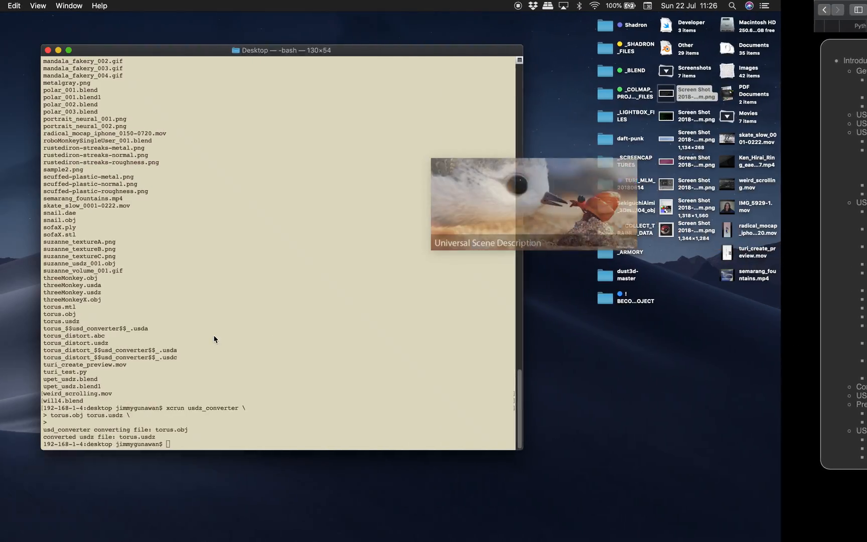
mouse_move(5, 488)
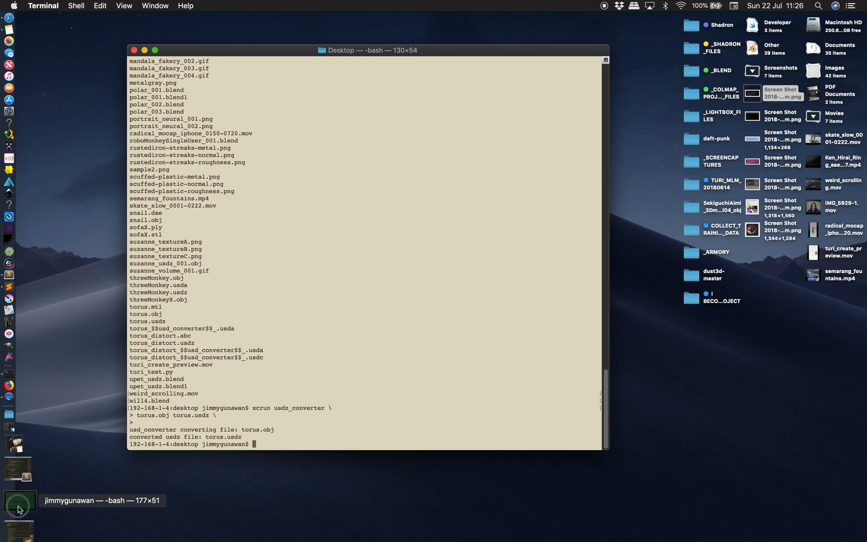
left_click(17, 488)
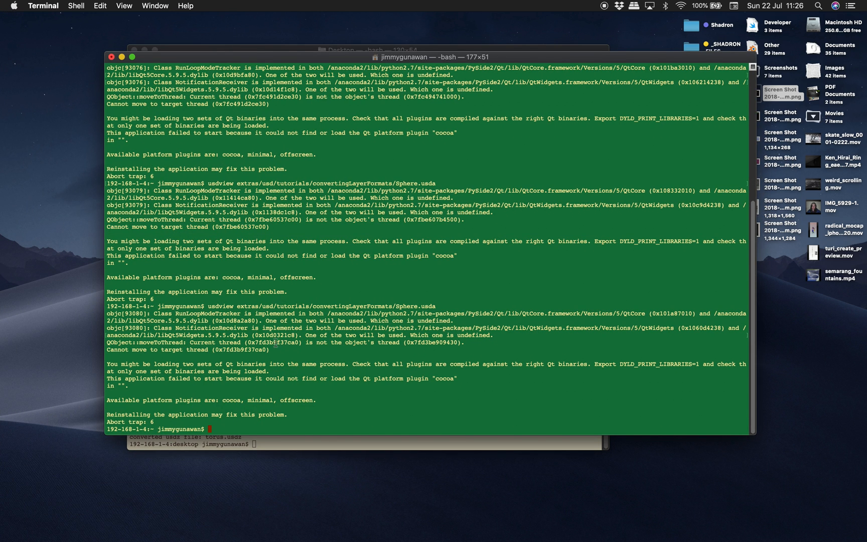
left_click_drag(293, 414, 104, 184)
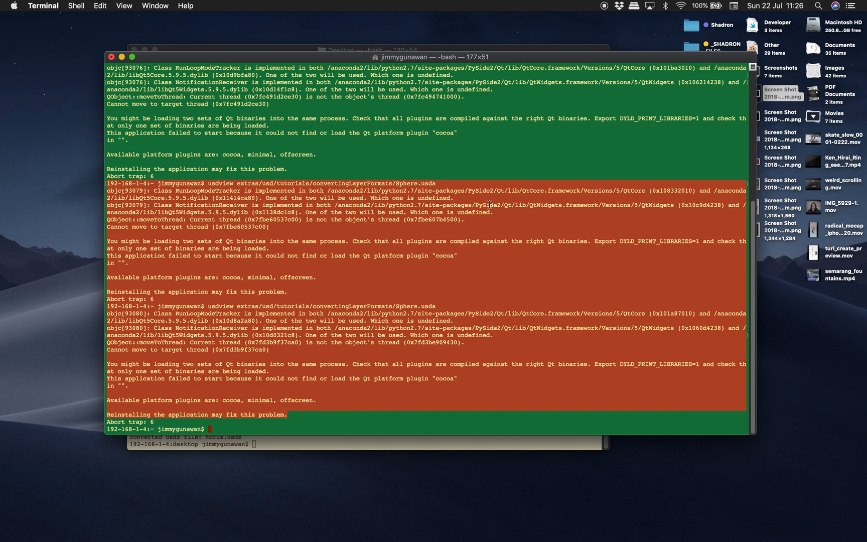
double_click(480, 190)
left_click(420, 229)
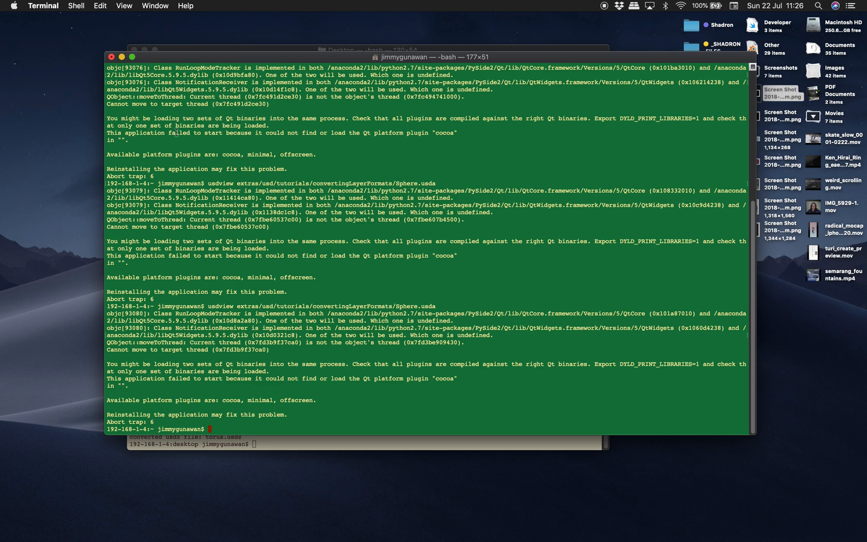
left_click(111, 57)
Return to Safari and review the Introduction to USD page around its banner and contents list.
key("ctrl+Right")
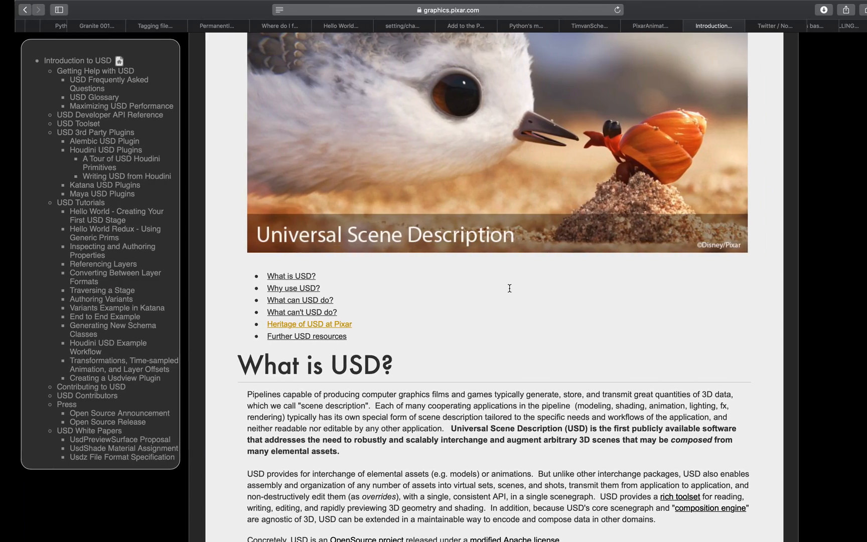
scroll(511, 291, "up", 4)
scroll(511, 291, "down", 3)
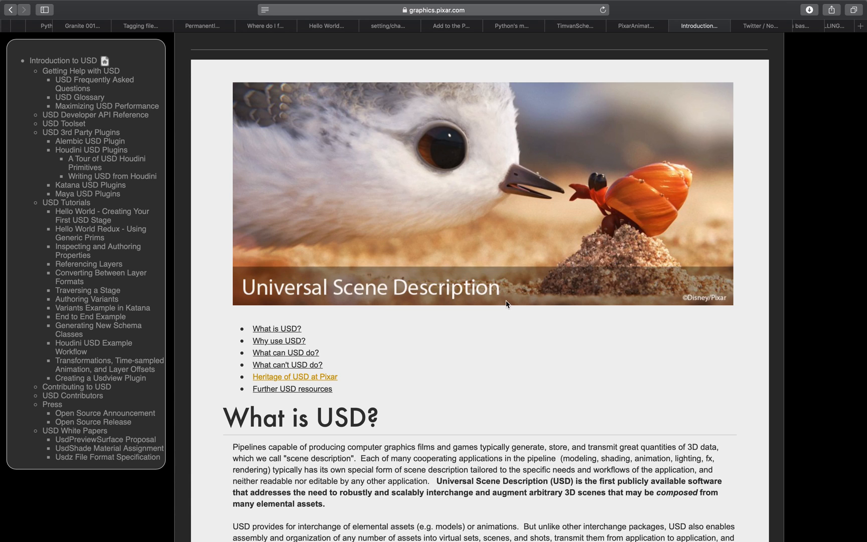
Bring up Sublime Text with the cube_usdz_001_$$usd_converter$$_.usda file and enlarge its window to show more of the code.
key("ctrl+Left")
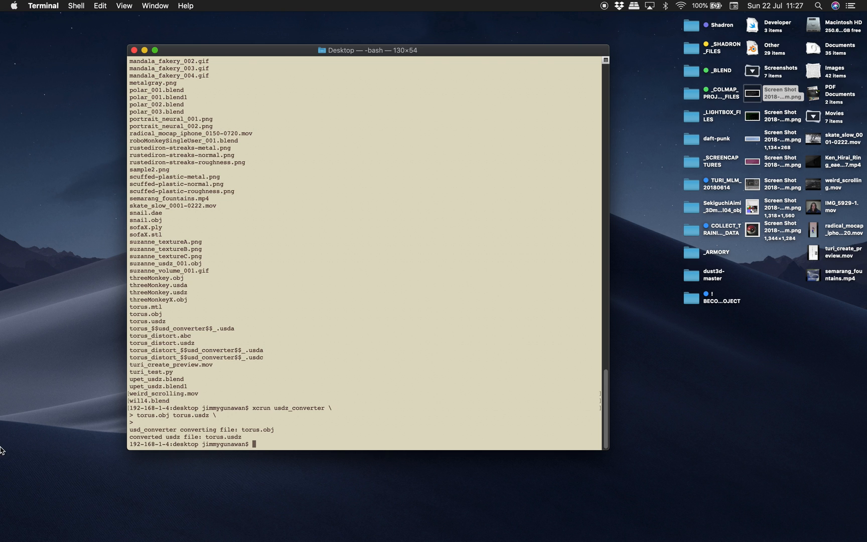
mouse_move(2, 450)
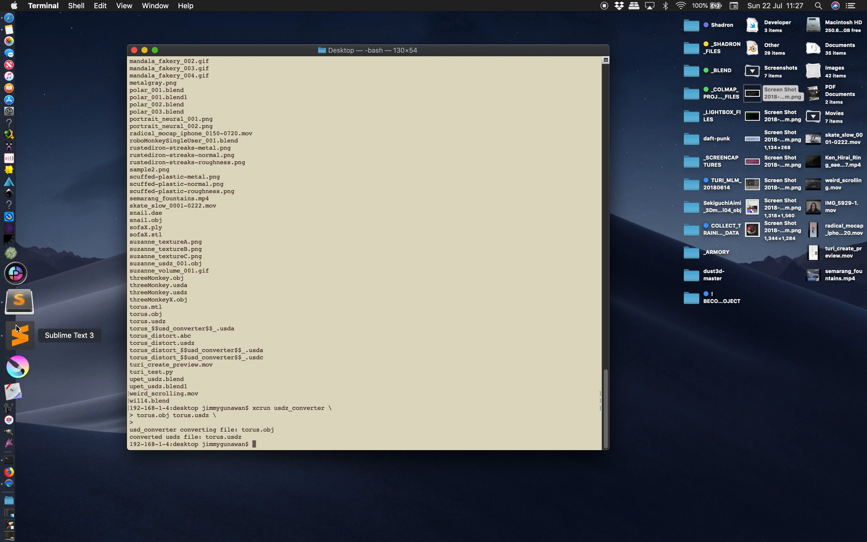
left_click(15, 332)
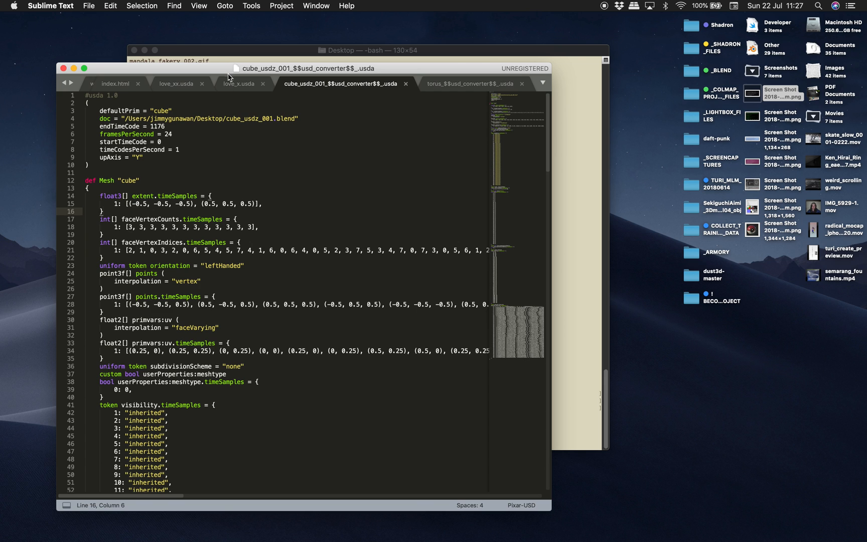
left_click_drag(219, 71, 198, 39)
left_click_drag(533, 480, 818, 514)
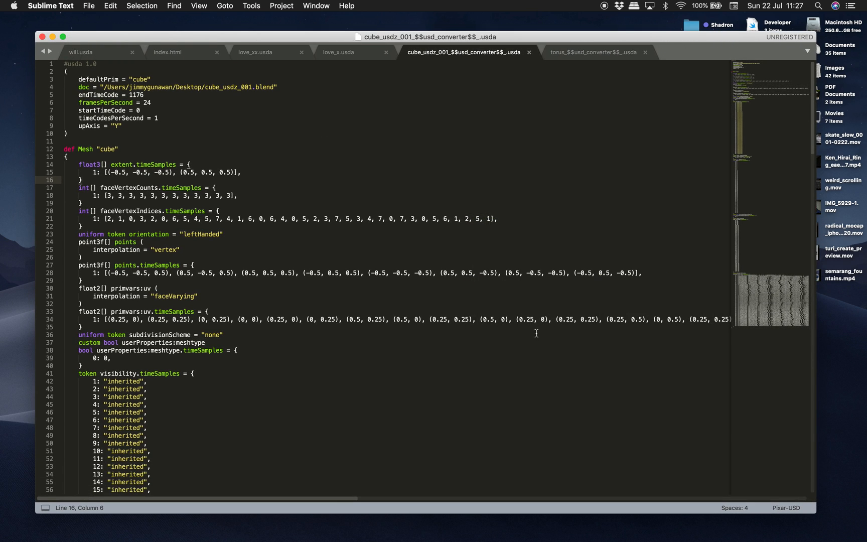
Examine the cube .usda file's header and mesh data, and minimize the editor window.
left_click(295, 258)
left_click(775, 93)
mouse_move(775, 92)
left_mouse_down()
mouse_move(775, 108)
mouse_move(776, 89)
left_mouse_up()
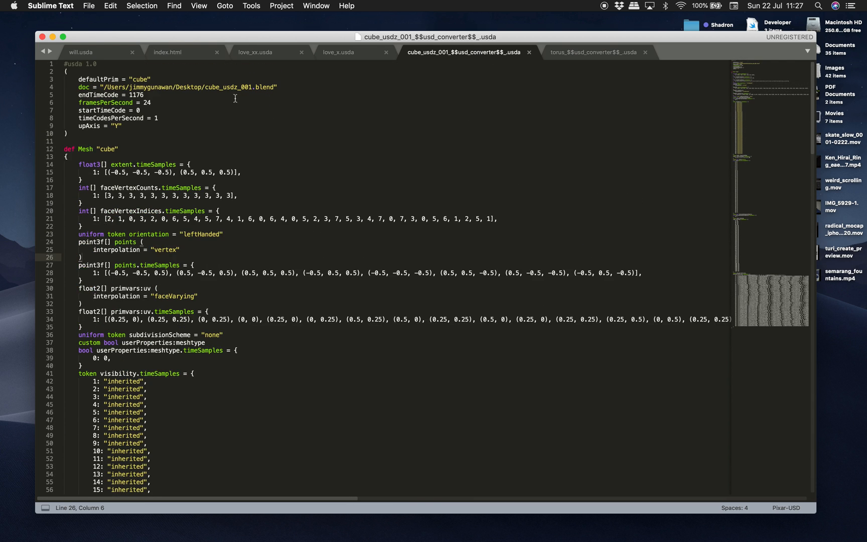
left_click(240, 105)
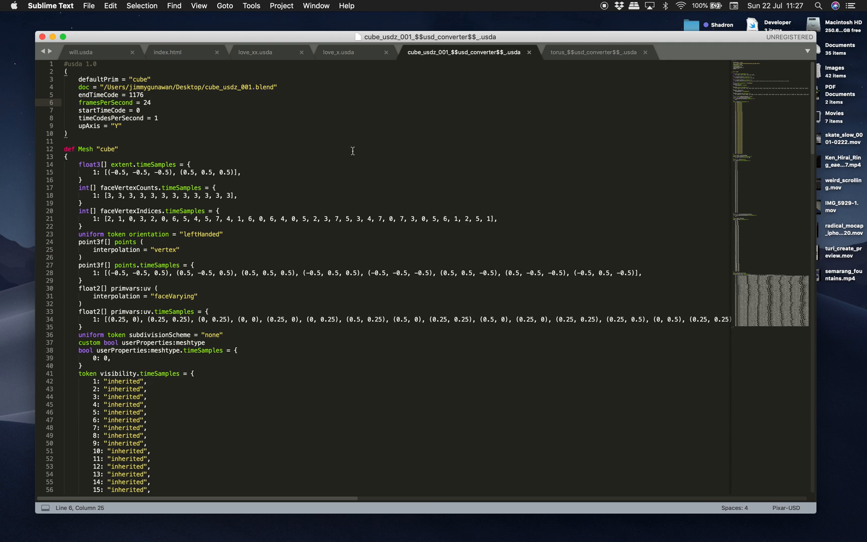
left_click(762, 180)
left_click_drag(762, 179, 753, 81)
left_click(52, 36)
Run xcrun usdz_converter without any arguments in the Desktop terminal to list its usage.
left_click(362, 342)
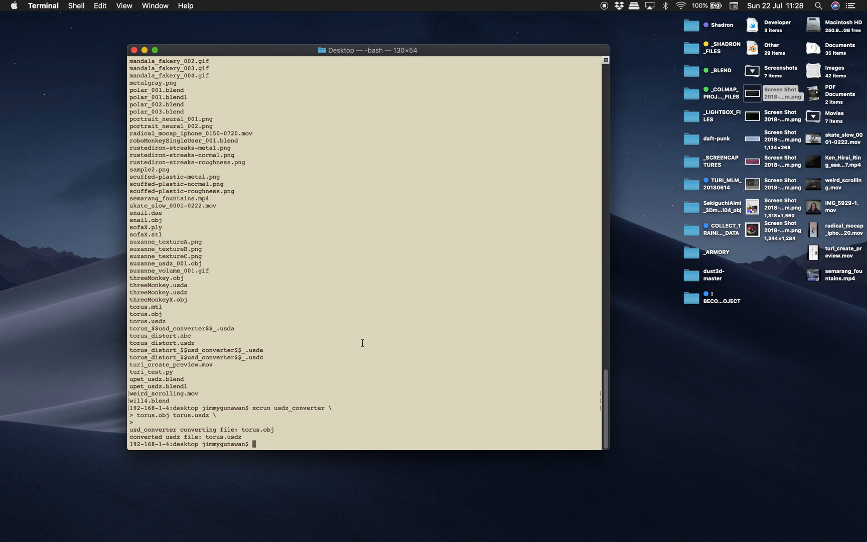
type("cd desktop")
key("Up")
key("BackSpace")
key("BackSpace")
key("BackSpace")
key("BackSpace")
key("BackSpace")
key("BackSpace")
key("BackSpace")
key("BackSpace")
key("BackSpace")
key("BackSpace")
key("BackSpace")
key("BackSpace")
key("BackSpace")
key("BackSpace")
key("BackSpace")
key("BackSpace")
key("BackSpace")
key("BackSpace")
key("BackSpace")
key("BackSpace")
key("BackSpace")
key("BackSpace")
key("Return")
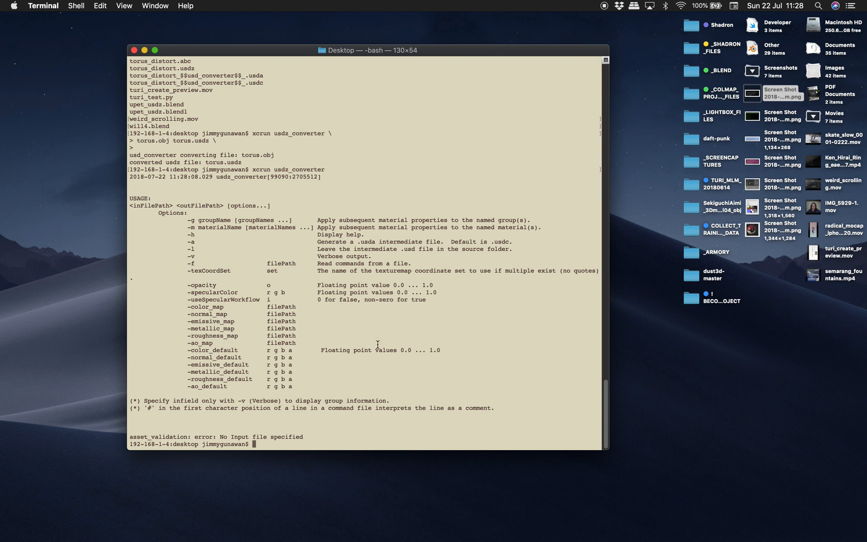
Enlarge the terminal window and review the usdz_converter usage text, highlighting the options from -texCoordSet to -ao_map.
left_click_drag(608, 448, 721, 499)
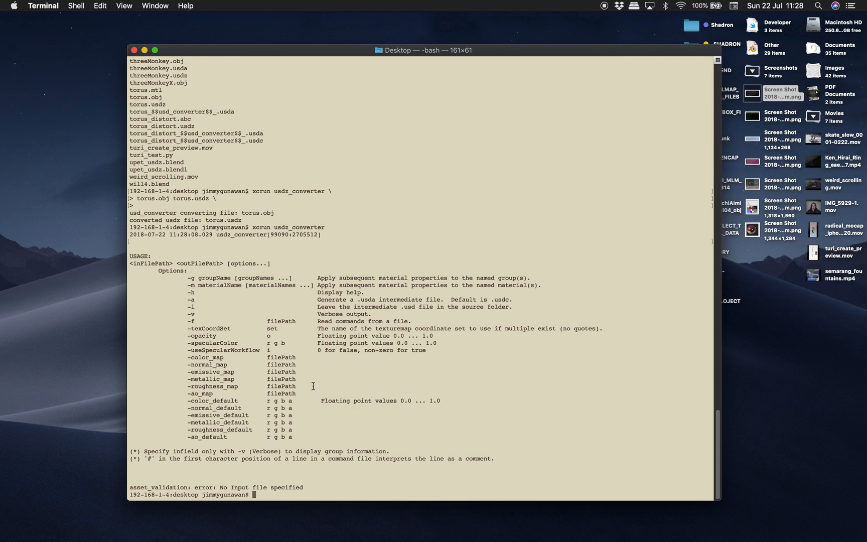
left_click_drag(494, 459, 156, 231)
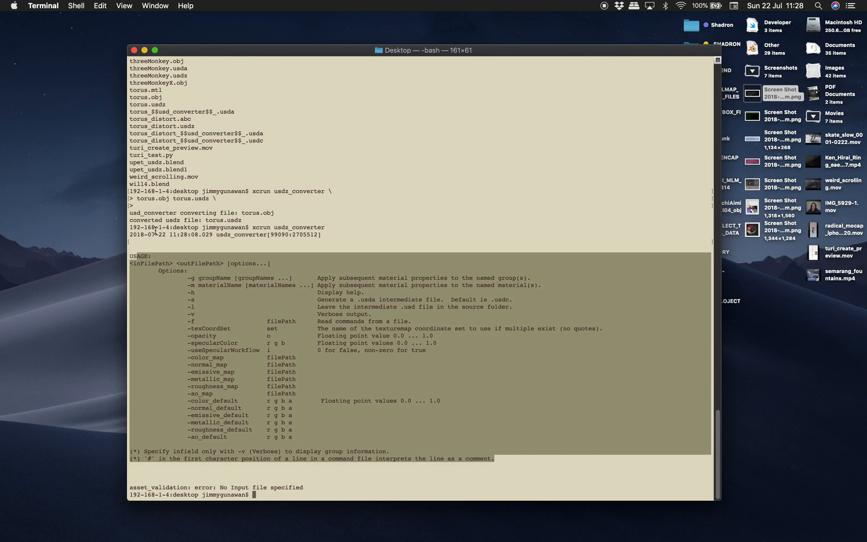
left_click(156, 231)
left_click_drag(181, 323, 176, 364)
left_click_drag(295, 392, 162, 328)
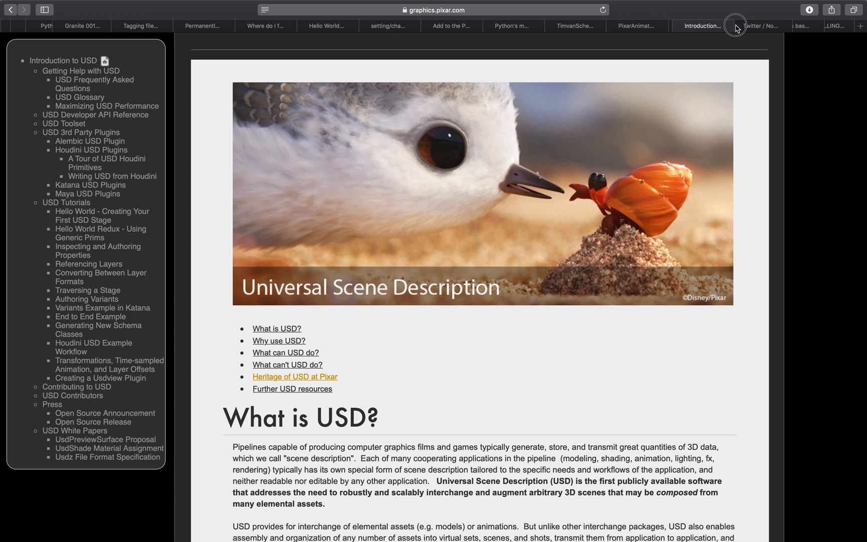
Move the Introduction to USD tab to the end of Safari's tab row and return to the page heading.
left_click_drag(735, 28, 822, 26)
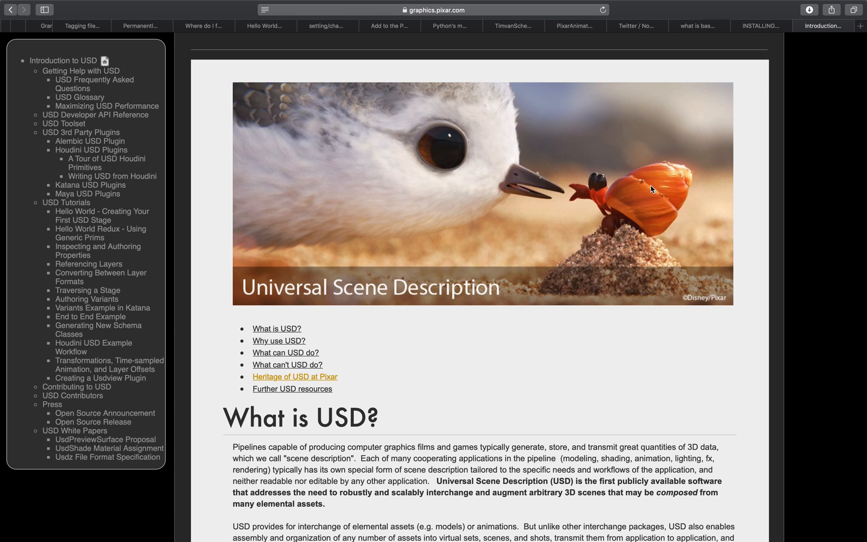
scroll(598, 223, "up", 1)
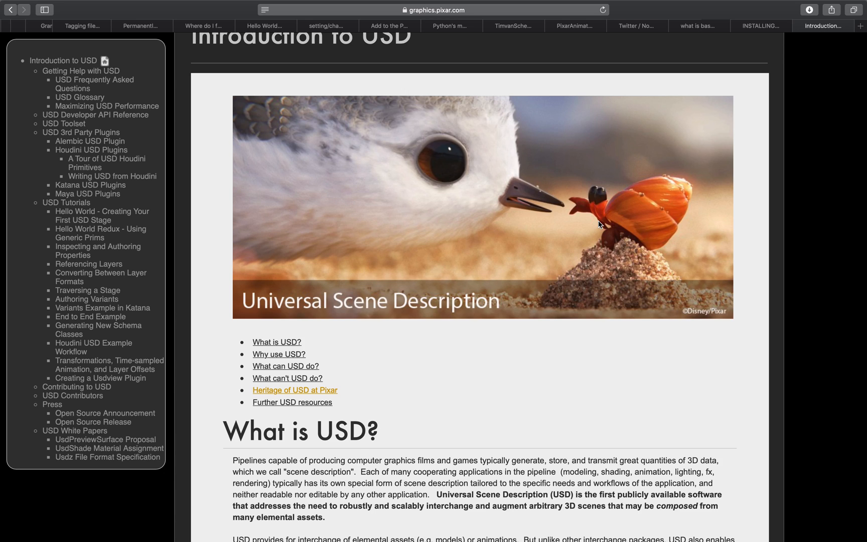
scroll(522, 239, "up", 5)
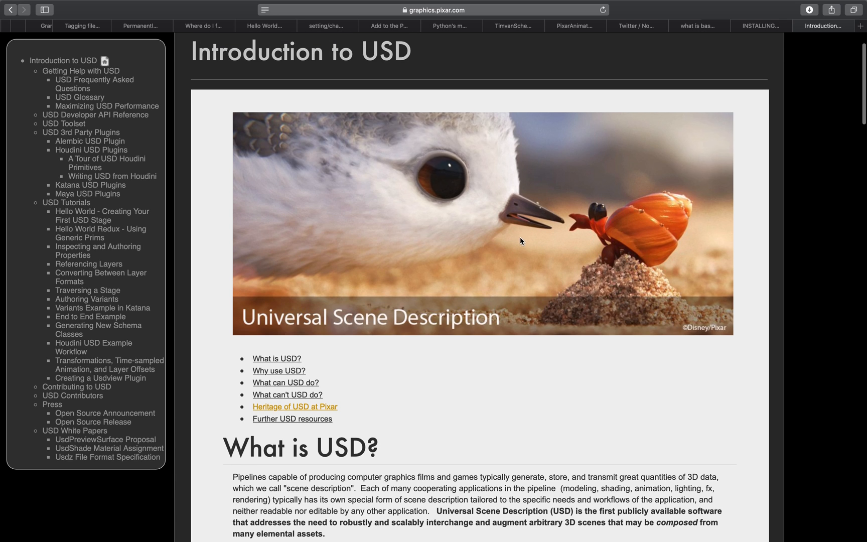
mouse_move(368, 105)
left_mouse_down()
mouse_move(396, 105)
mouse_move(369, 105)
left_mouse_up()
left_click(426, 112)
left_click(399, 110)
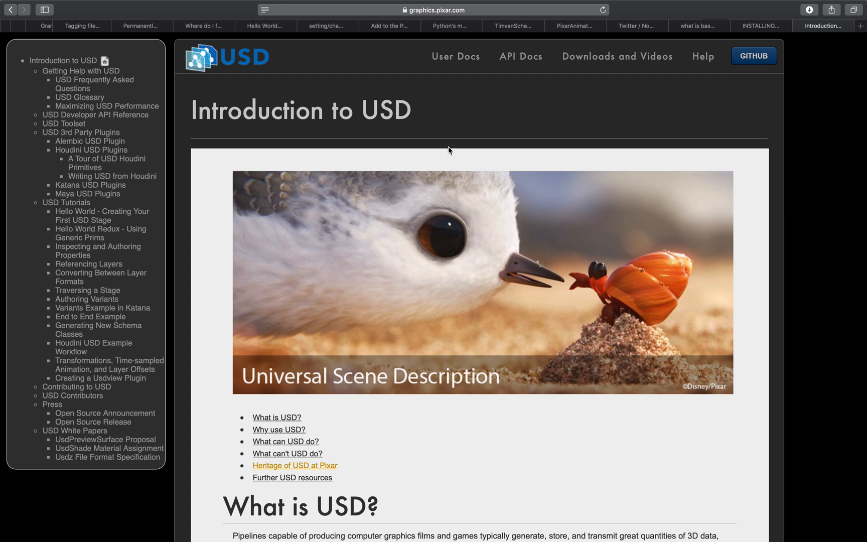
Review the usdz_converter options in Terminal alongside the Introduction to USD page, clearing the highlighted text.
key("ctrl+Left")
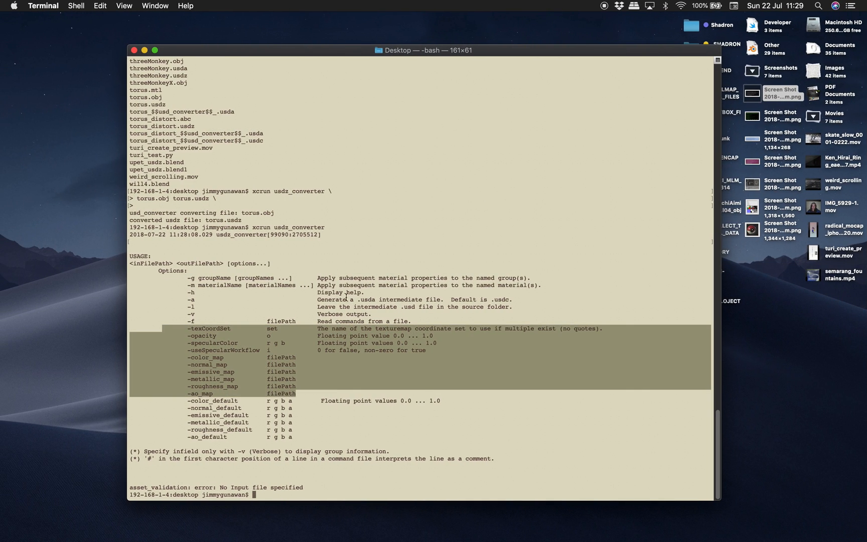
left_click(337, 347)
key("ctrl+Right")
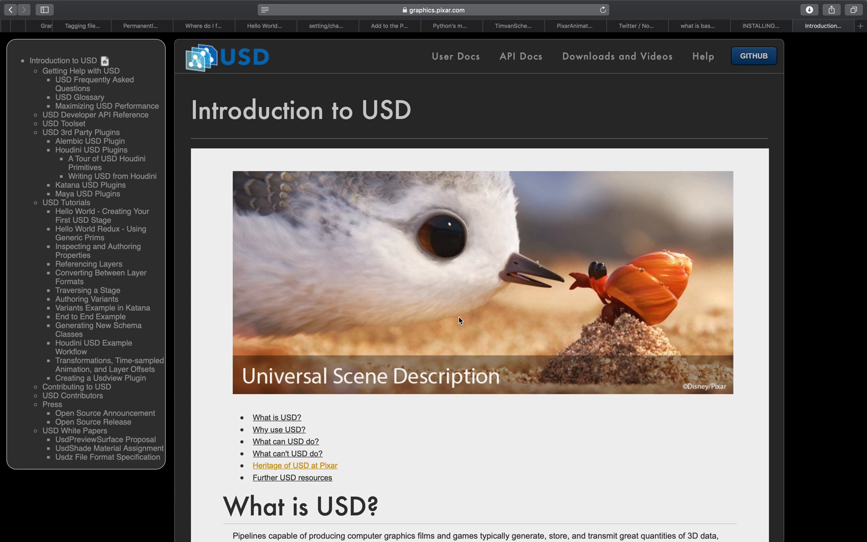
scroll(442, 314, "down", 2)
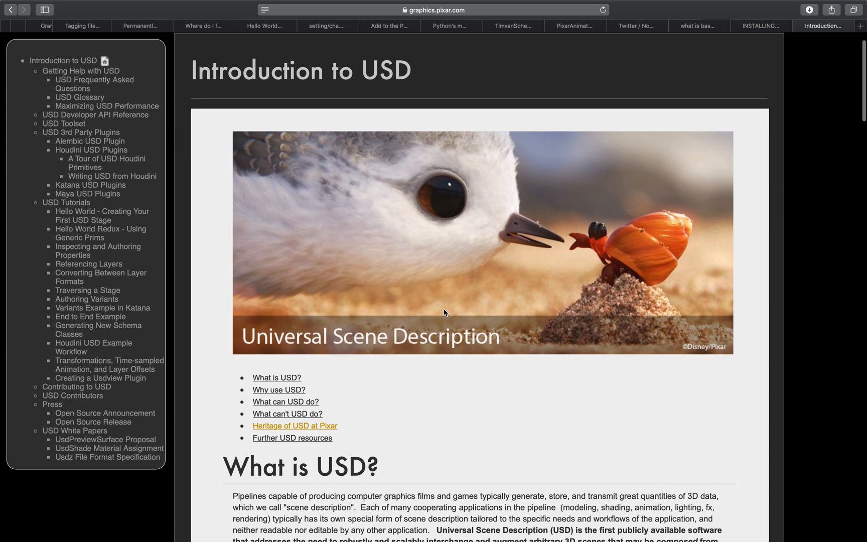
key("super+Tab")
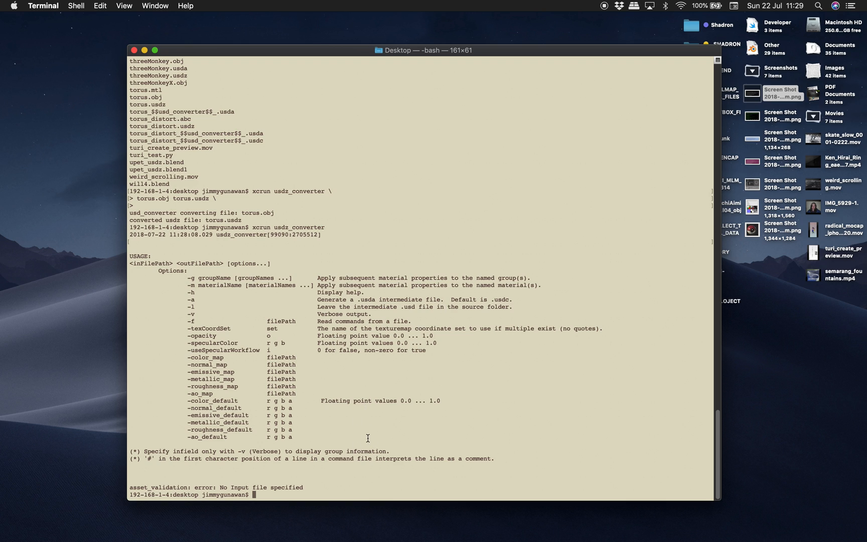
Move the terminal window clear of the desktop icons and open the desktop folder ending in 3Dmodel04_obj.
key("ctrl+Right")
key("ctrl+Left")
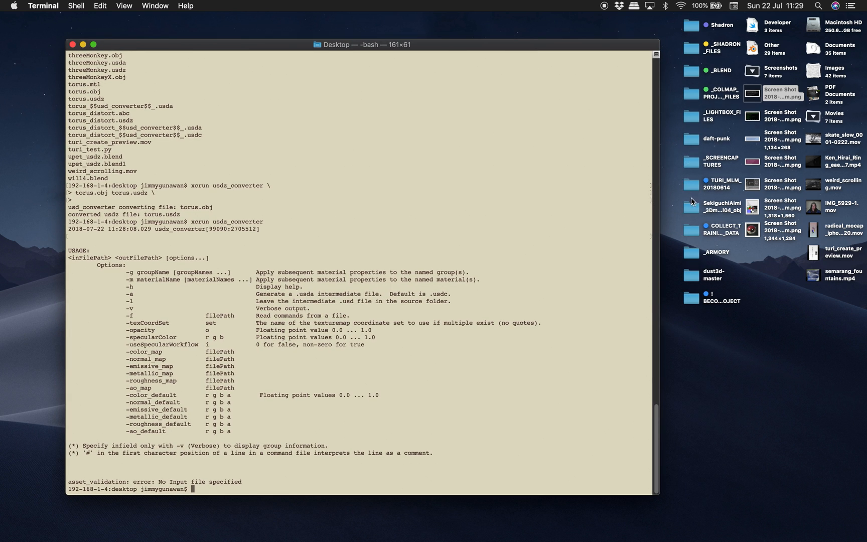
double_click(692, 203)
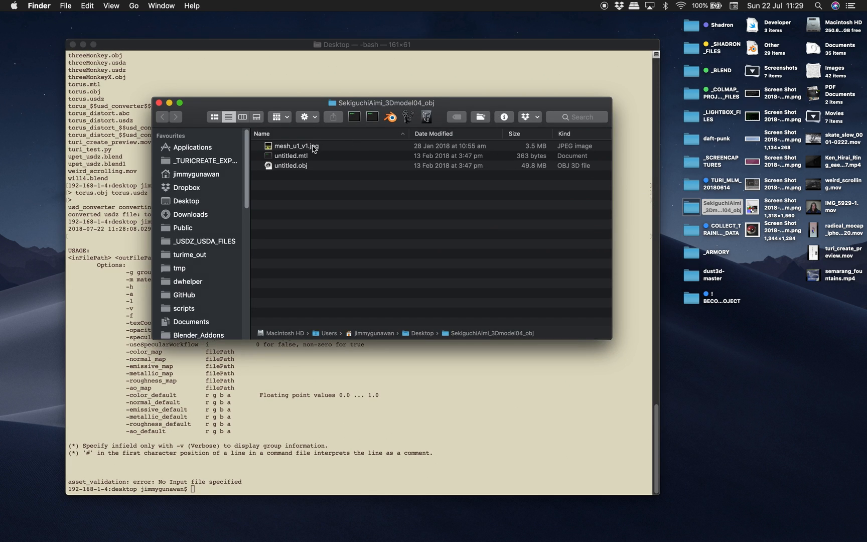
Switch to Blender and open the recent file commandlinetags_007.blend.
left_click(354, 120)
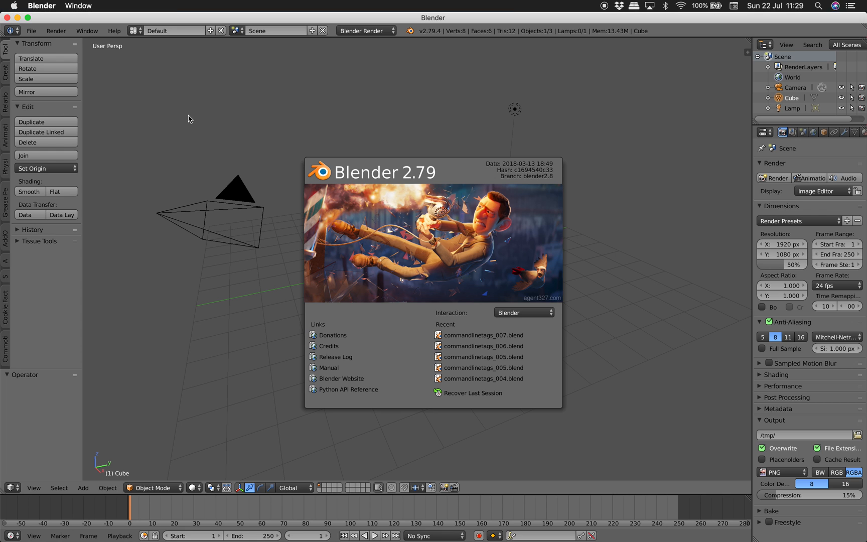
left_click(36, 32)
left_click(37, 32)
mouse_move(70, 64)
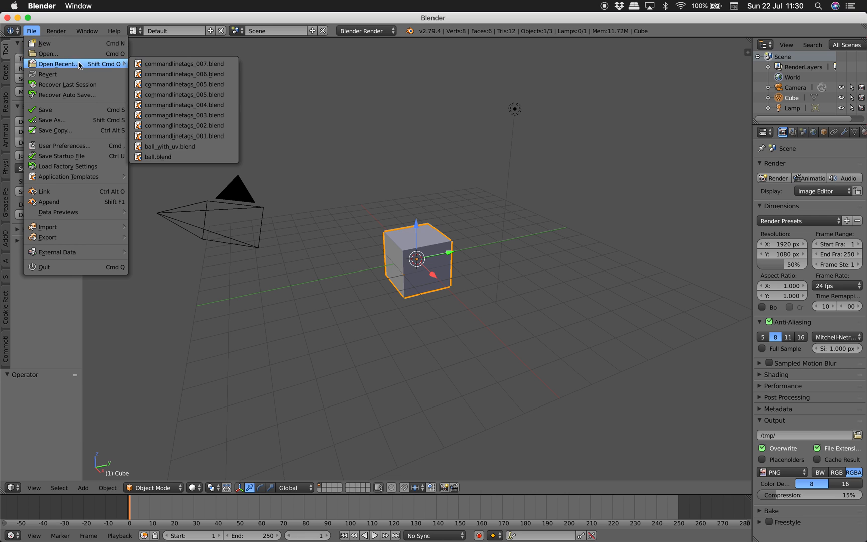
left_click(156, 63)
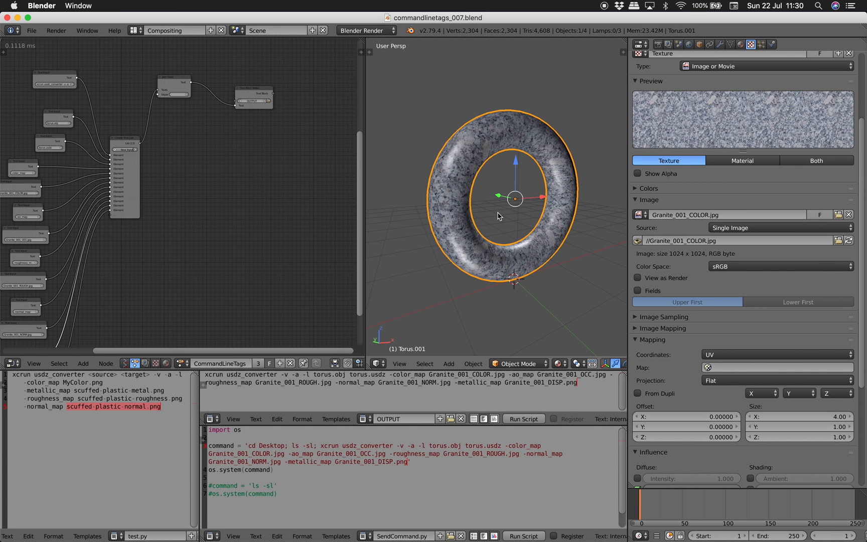
Narrow the properties area and widen the node editor so more of the CommandLineTags node tree fits.
middle_click_drag(498, 214, 495, 199)
left_click_drag(628, 190, 745, 187)
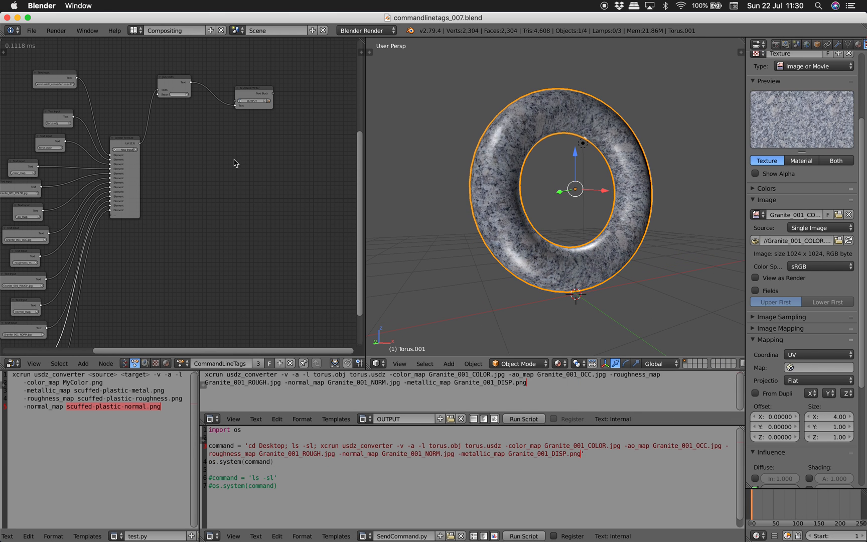
middle_click_drag(234, 163, 377, 175)
left_click_drag(366, 171, 518, 193)
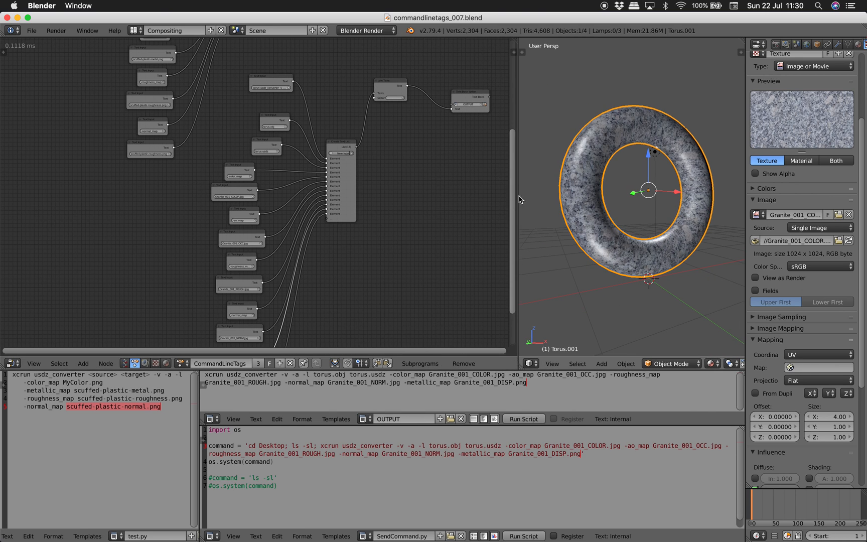
Review the usdz_converter command in the OUTPUT text, highlighting the torus file names and the color, roughness and normal map arguments.
key("super+a")
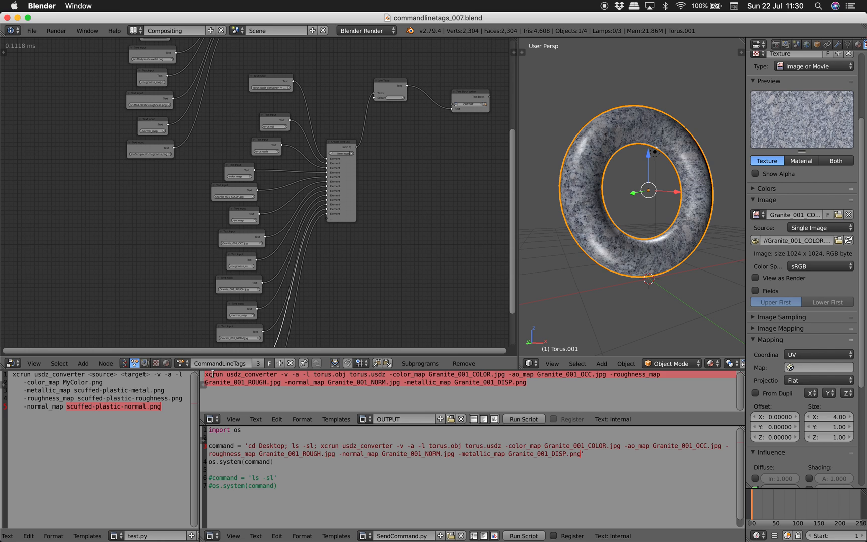
left_click(271, 375)
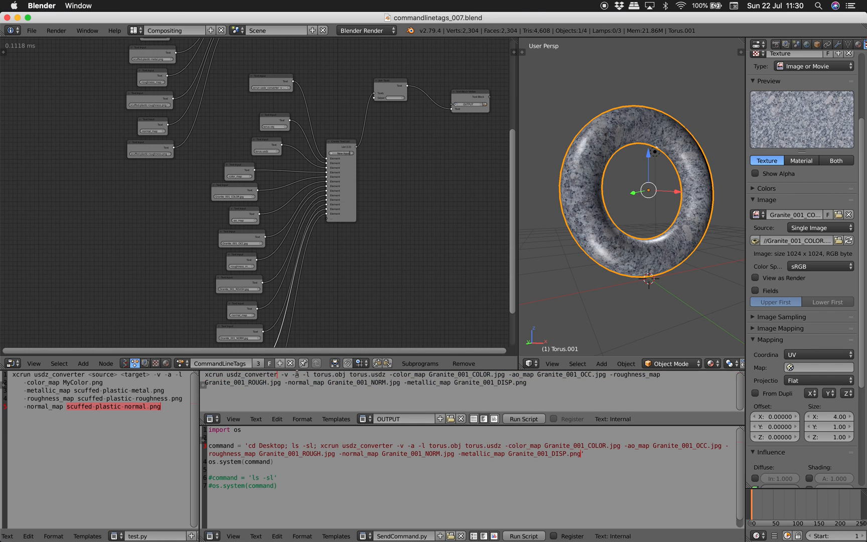
left_click(315, 374)
left_click_drag(315, 373, 534, 374)
left_click(397, 374)
left_click_drag(614, 375, 654, 375)
left_click_drag(285, 387, 418, 384)
left_click(443, 384)
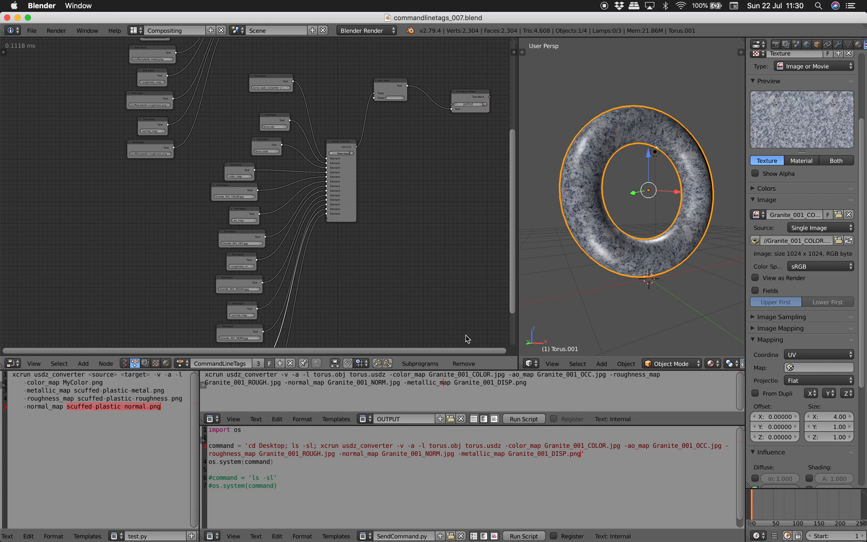
Switch to Safari and search the web for "pbr material free".
scroll(430, 331, "up", 2)
scroll(421, 266, "up", 2)
key("ctrl+Right")
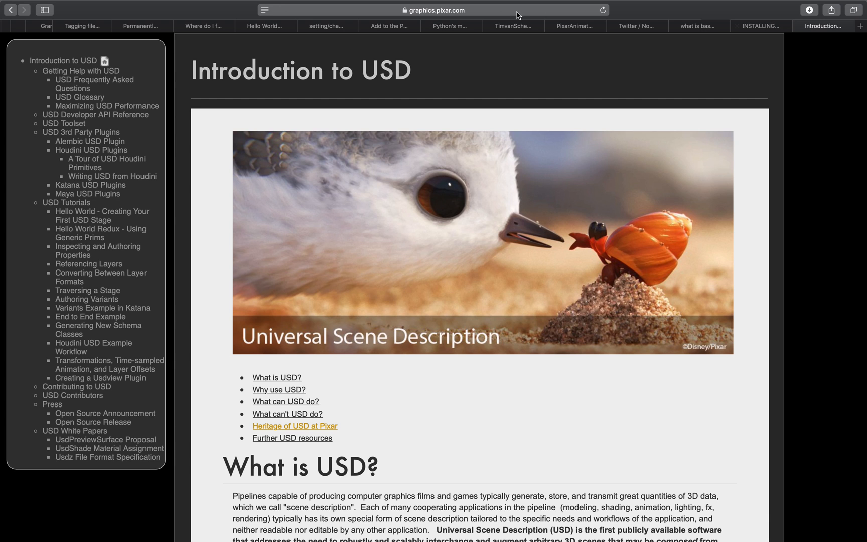
left_click(472, 10)
type("pbr material")
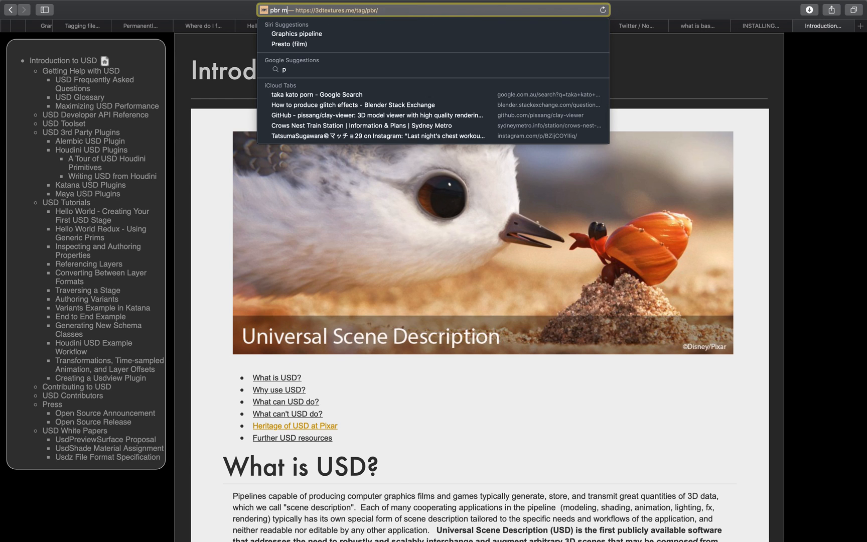
type(" free")
key("Escape")
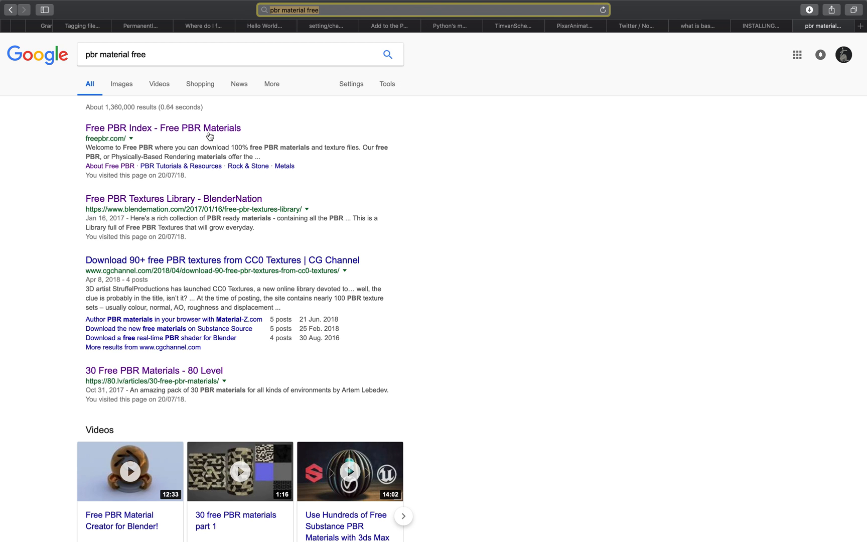
Open the Free PBR site, look at the Dirt with Rocks PBR Material page and return to the site's home page.
left_click(209, 131)
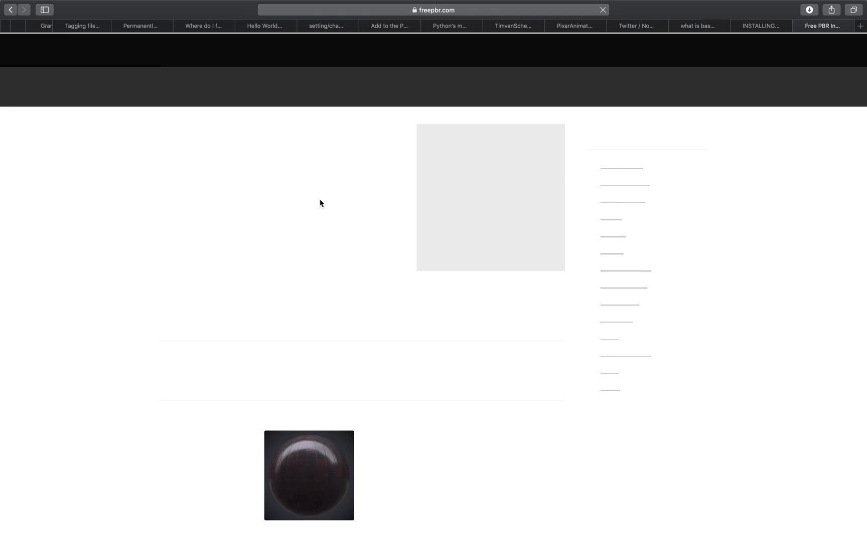
scroll(335, 245, "down", 3)
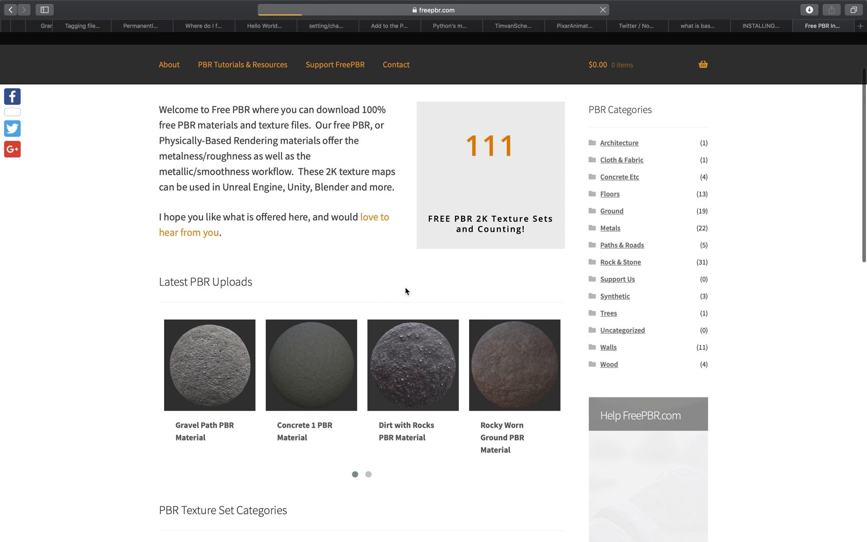
scroll(271, 299, "down", 3)
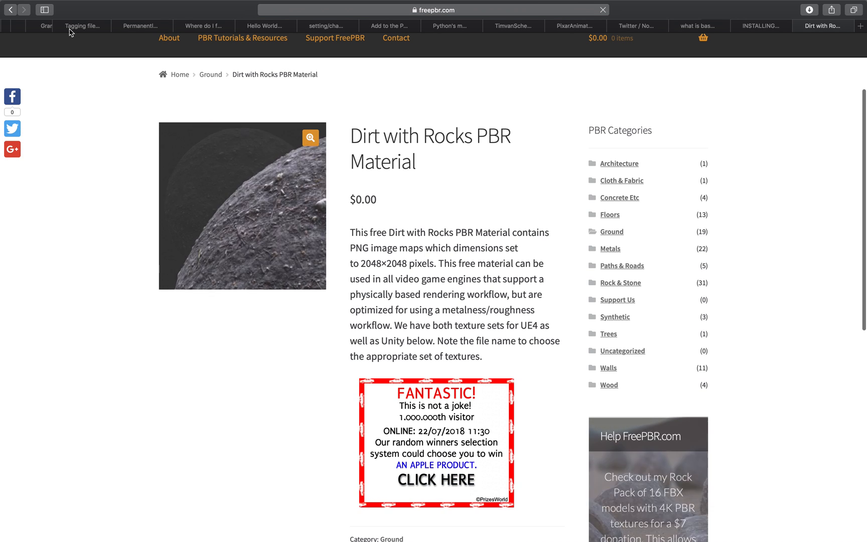
left_click(11, 10)
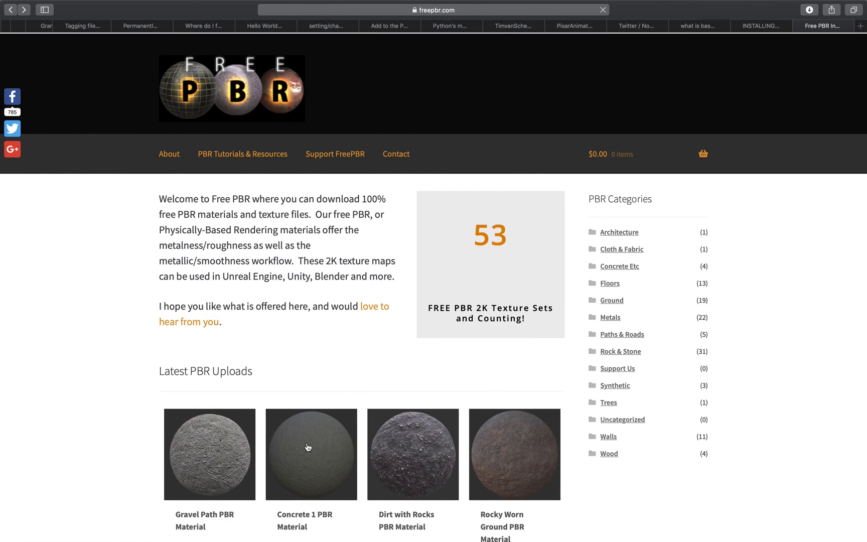
scroll(426, 391, "down", 2)
scroll(427, 390, "up", 1)
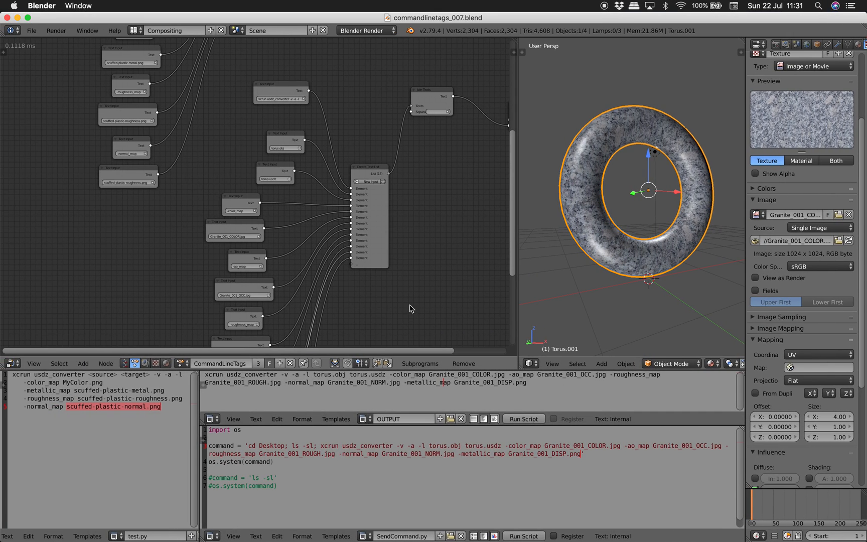
In Blender's node editor, move the Create Text List node up to roughly the height of the torus.obj text node.
middle_click_drag(428, 261, 410, 271)
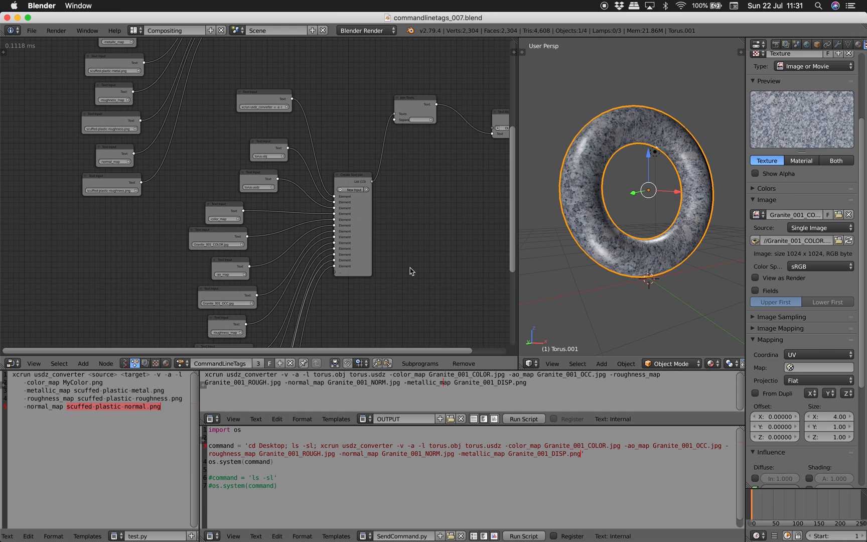
scroll(410, 271, "up", 4)
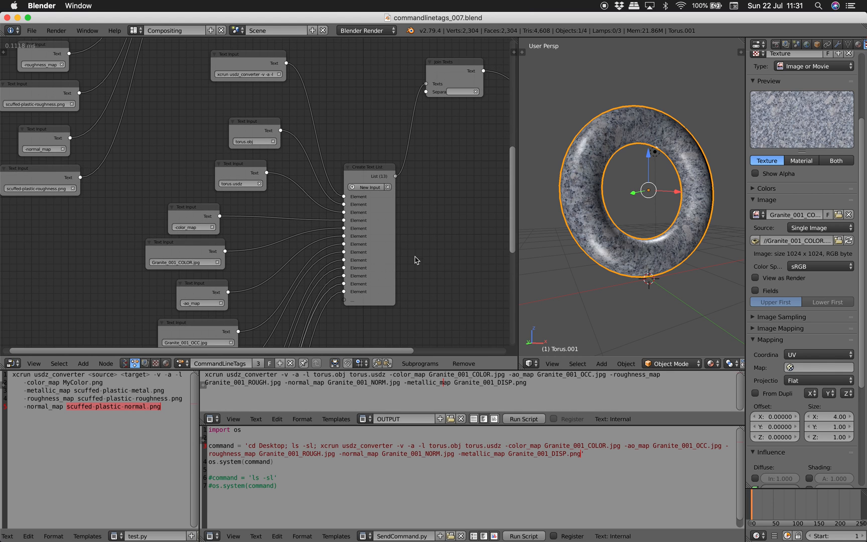
scroll(334, 222, "up", 2)
middle_click_drag(316, 204, 284, 249)
left_click_drag(371, 234, 367, 188)
middle_click_drag(389, 230, 385, 183)
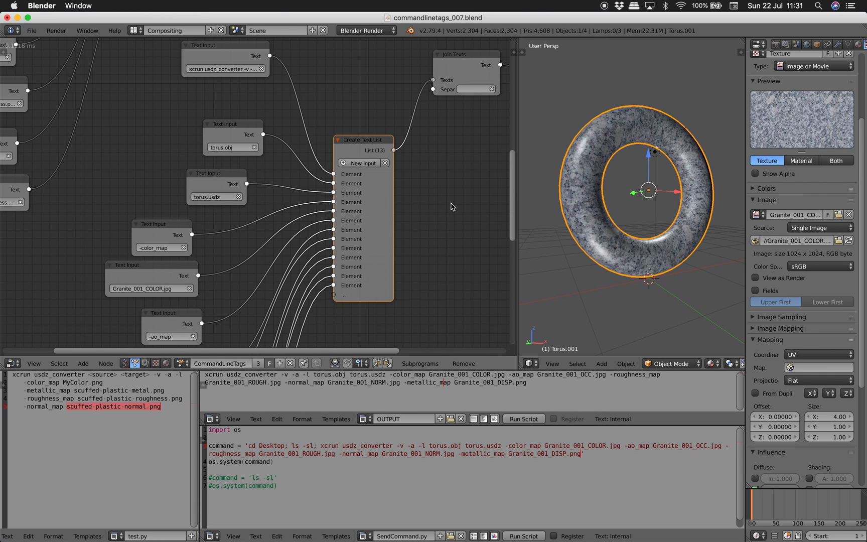
Shift the xcrun usdz_converter Text Input node slightly to the left and save commandlinetags_007.blend.
middle_click_drag(421, 221, 429, 236)
scroll(429, 235, "up", 2)
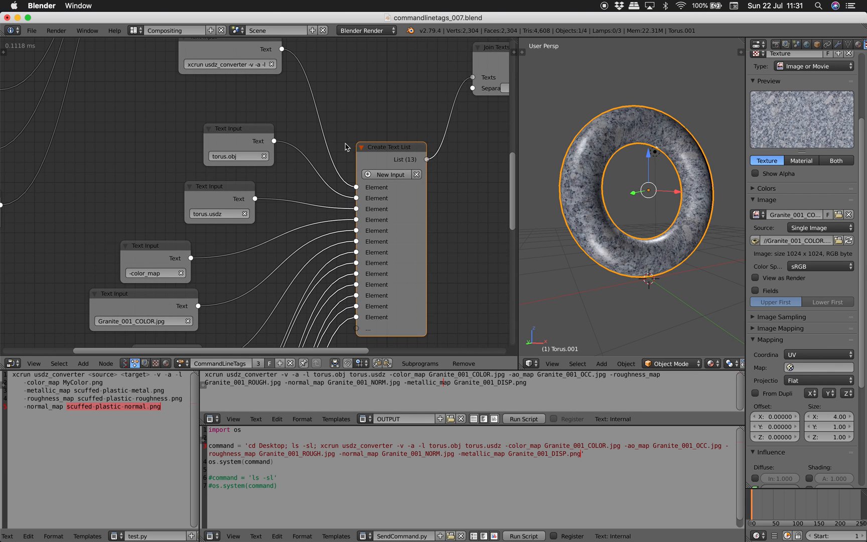
middle_click_drag(337, 141, 344, 185)
left_click_drag(221, 90, 168, 97)
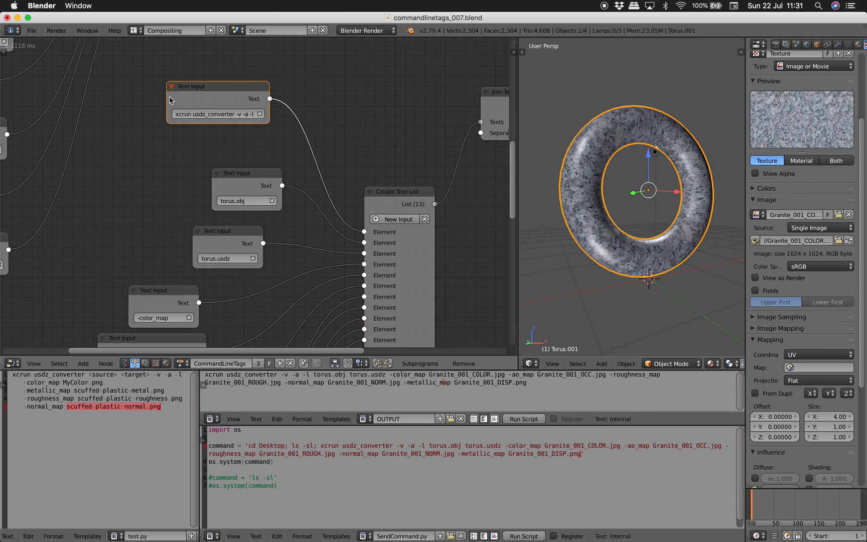
scroll(299, 126, "down", 2)
scroll(222, 68, "down", 2)
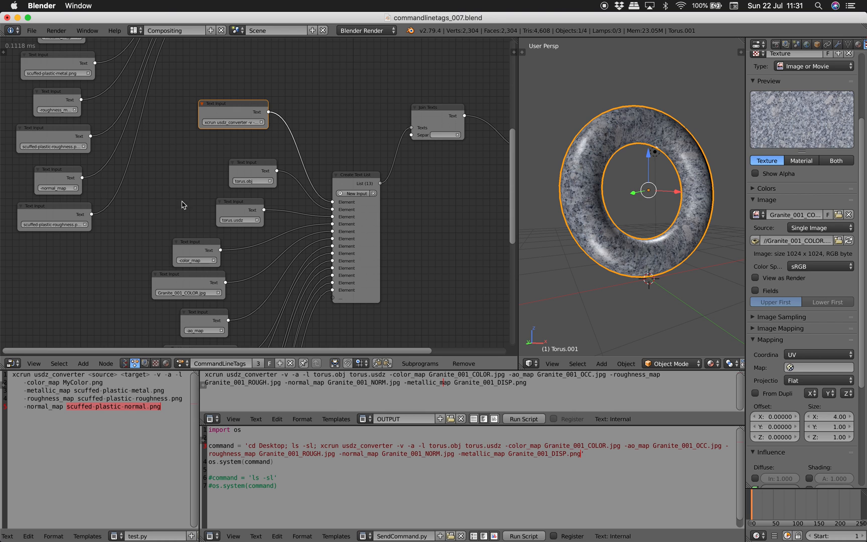
scroll(301, 128, "right", 2)
key("super+s")
left_click(325, 128)
scroll(324, 125, "down", 1)
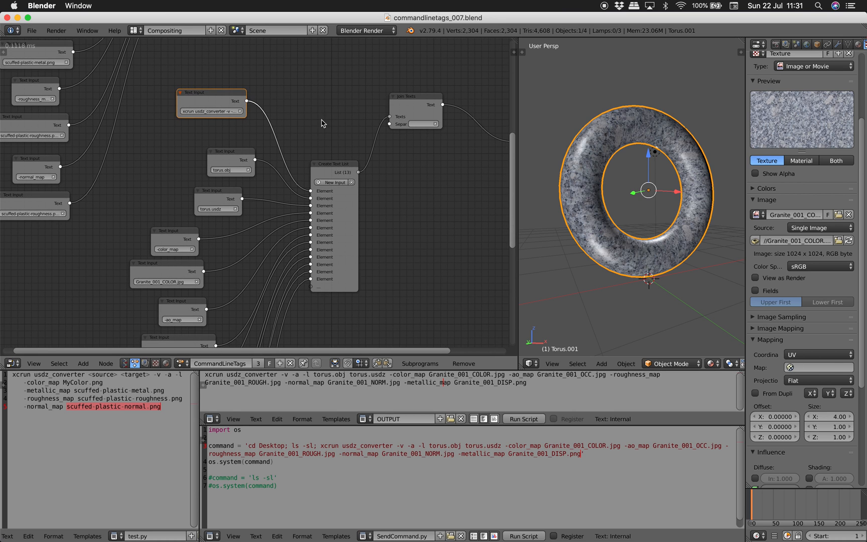
Start a new file from the start-up scene and delete all of its default objects.
left_click(31, 31)
left_click(38, 42)
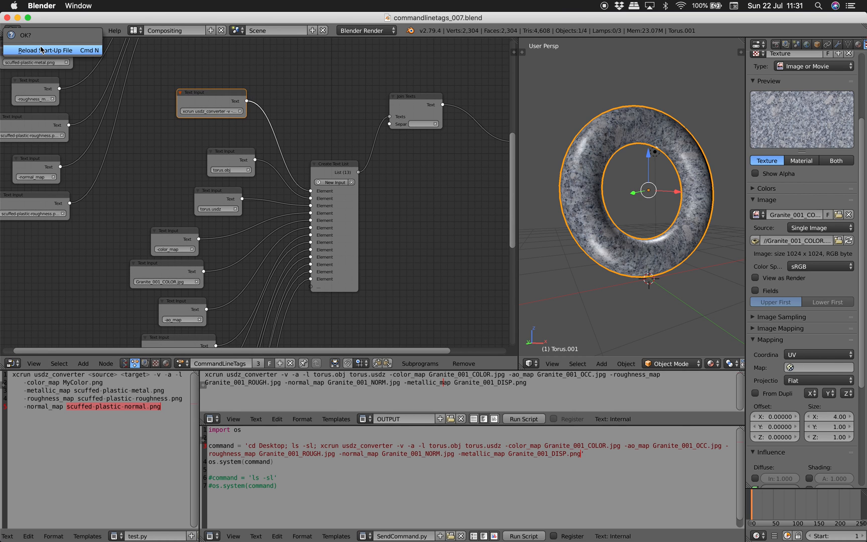
left_click(37, 53)
key("a")
key("a")
key("x")
left_click(472, 160)
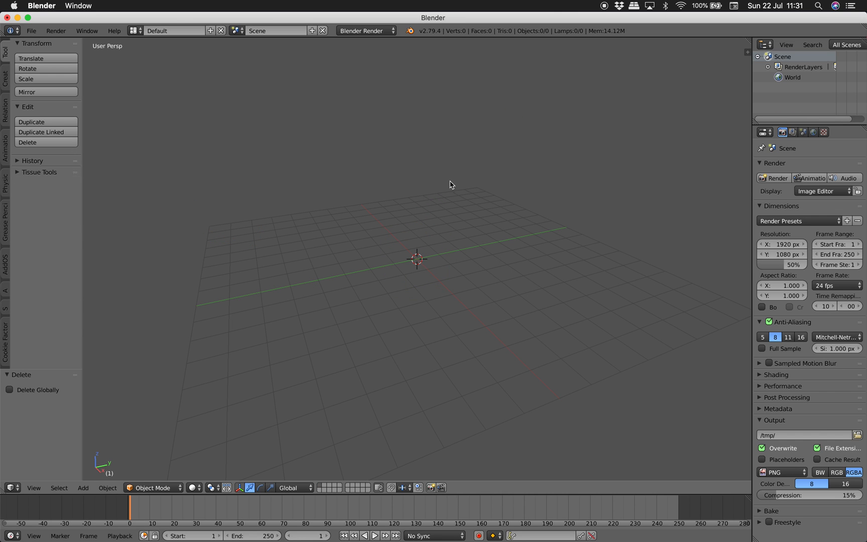
Add a mesh cube at the scene's centre with Generate UVs enabled.
key("shift+a")
mouse_move(485, 170)
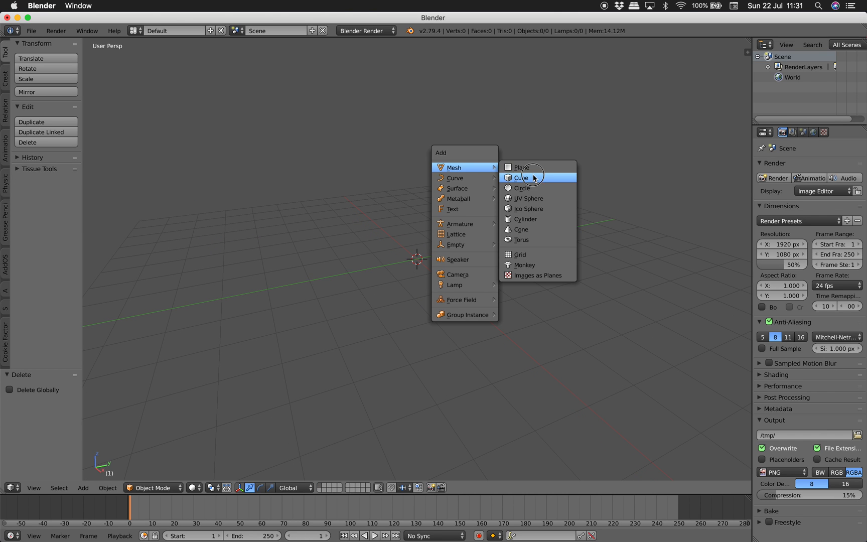
left_click(534, 179)
left_click(46, 415)
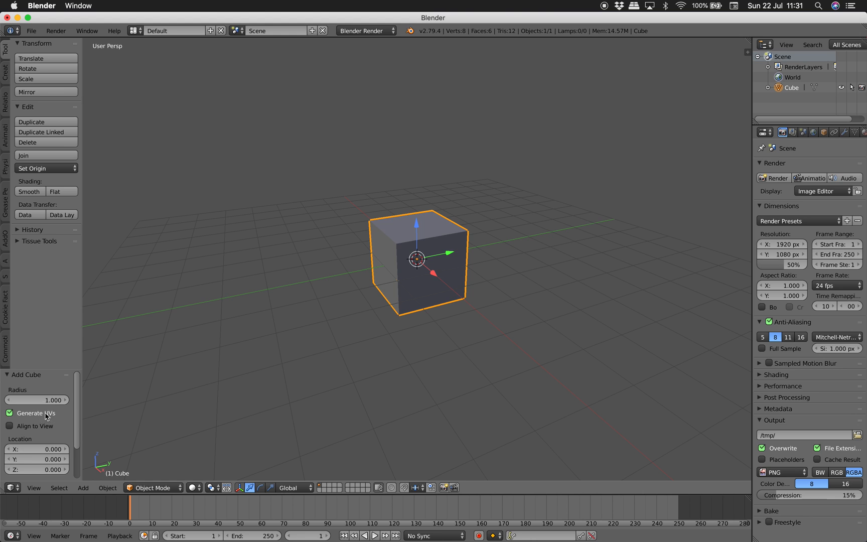
scroll(485, 221, "up", 4)
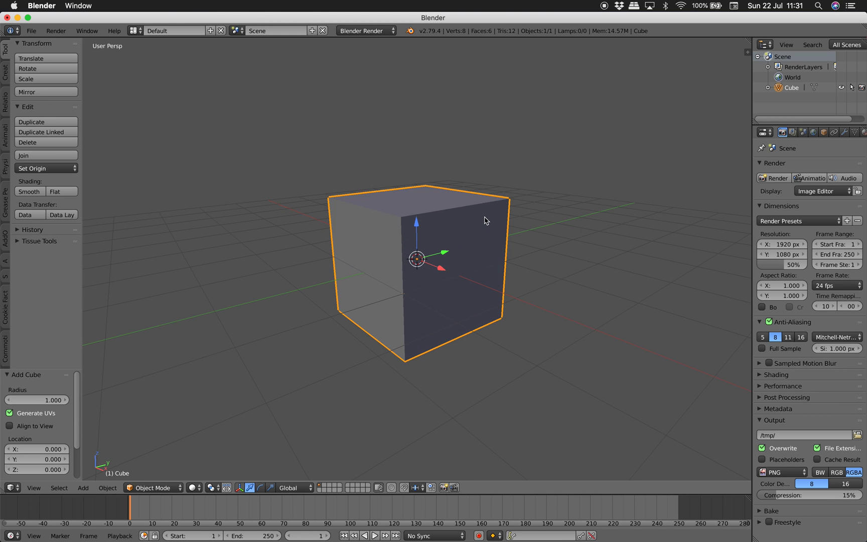
Export only the selected cube as a Wavefront OBJ named cubeY to the Desktop.
key("ctrl+o")
left_click(839, 70)
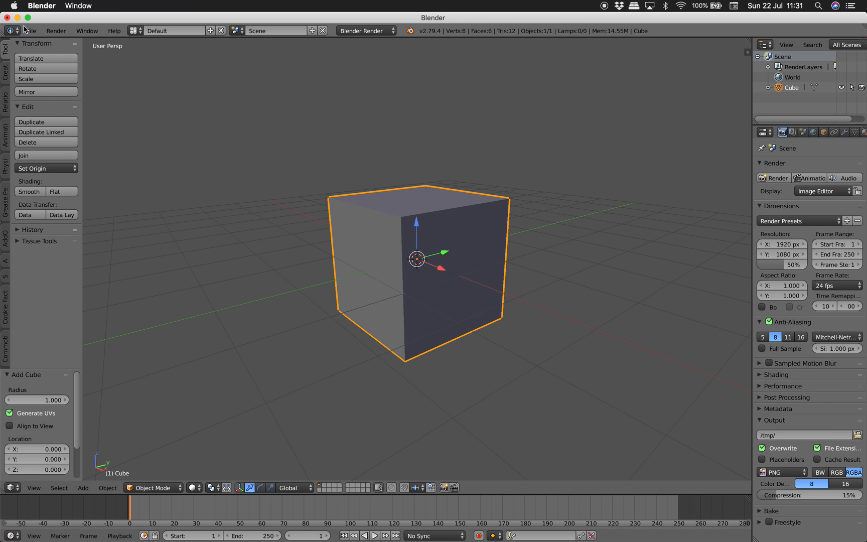
left_click(27, 31)
mouse_move(115, 237)
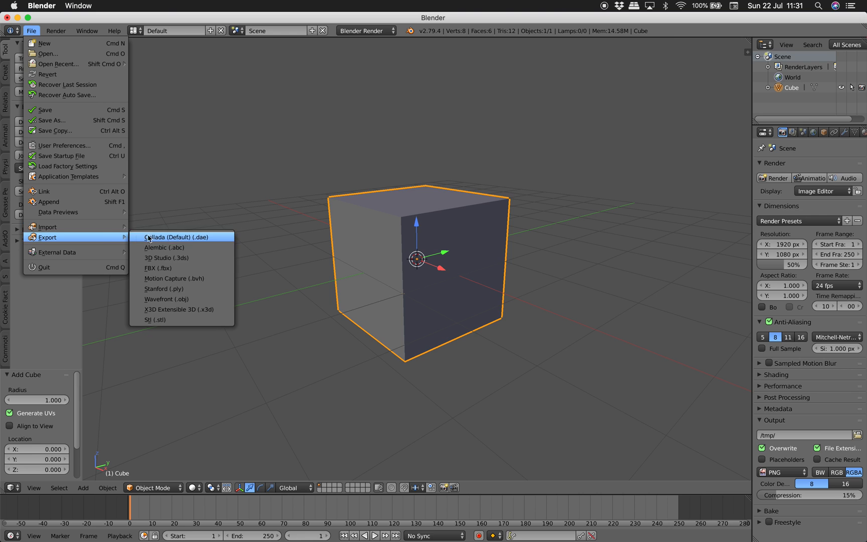
left_click(201, 299)
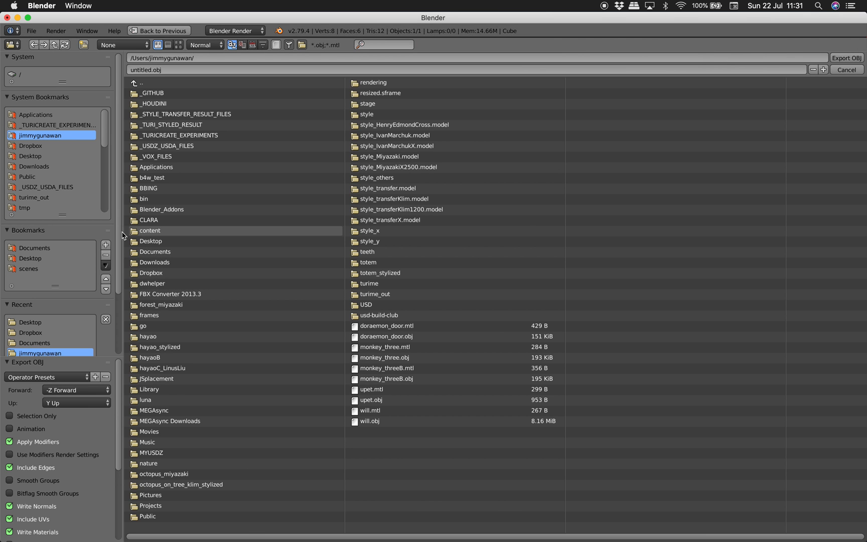
left_click(54, 418)
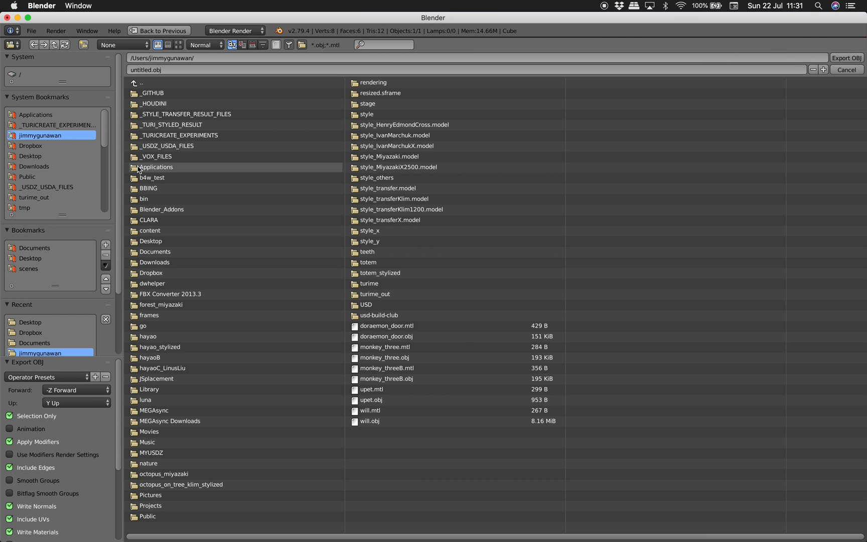
left_click(145, 70)
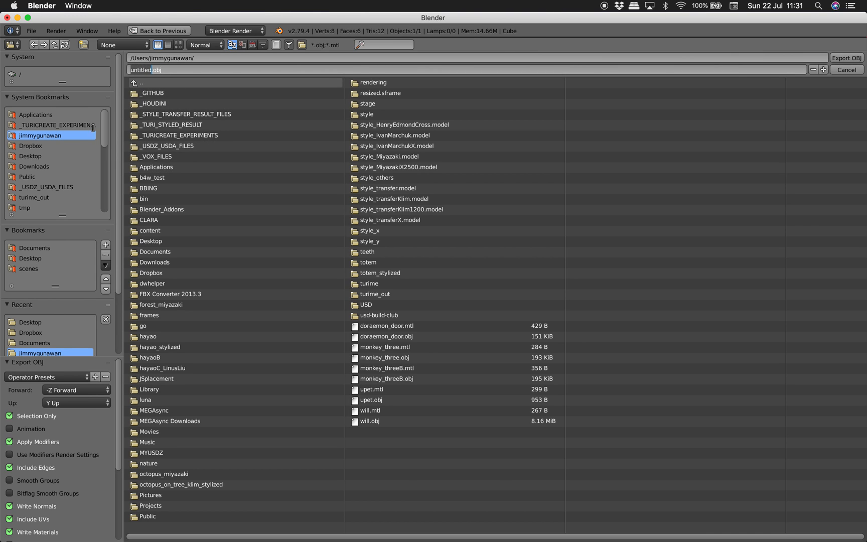
left_click(53, 156)
double_click(139, 70)
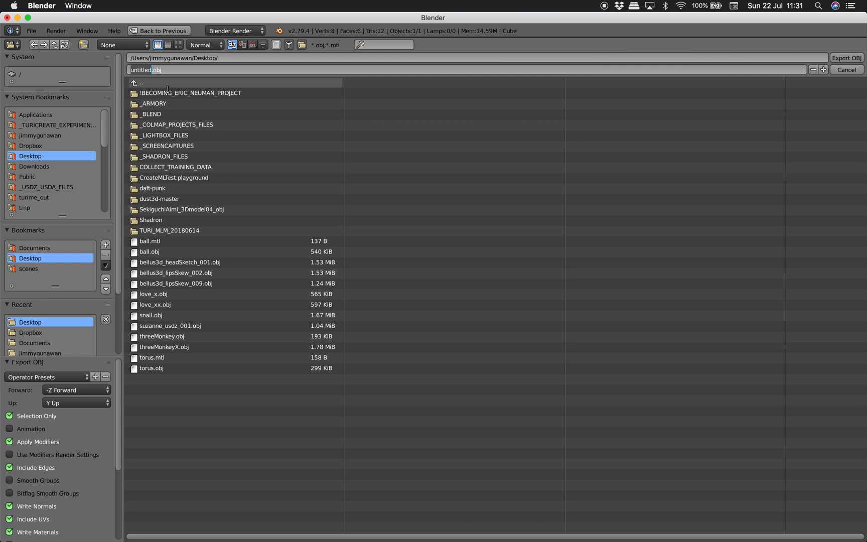
type("cubeY")
left_click(829, 54)
left_click(835, 56)
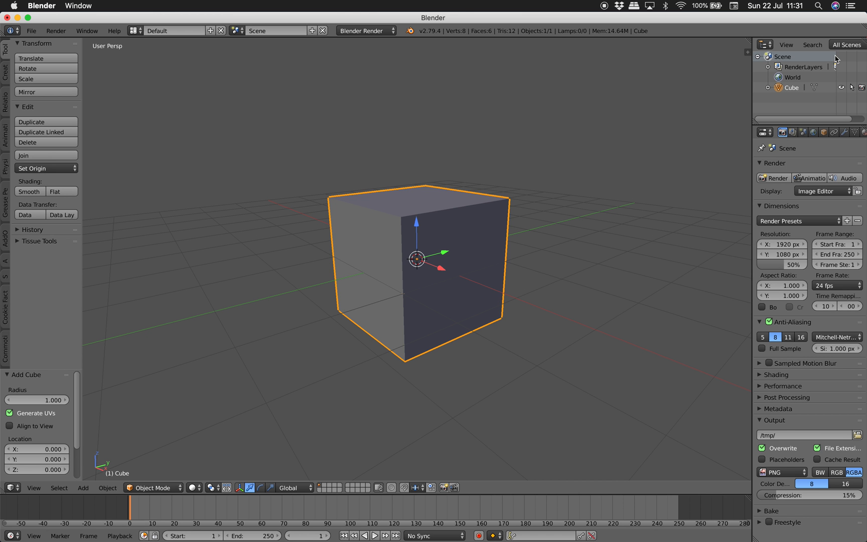
Switch to the desktop, preview the exported cubeY.obj from the Documents stack in Quick Look, and inspect the cube by rotating it.
left_click(29, 18)
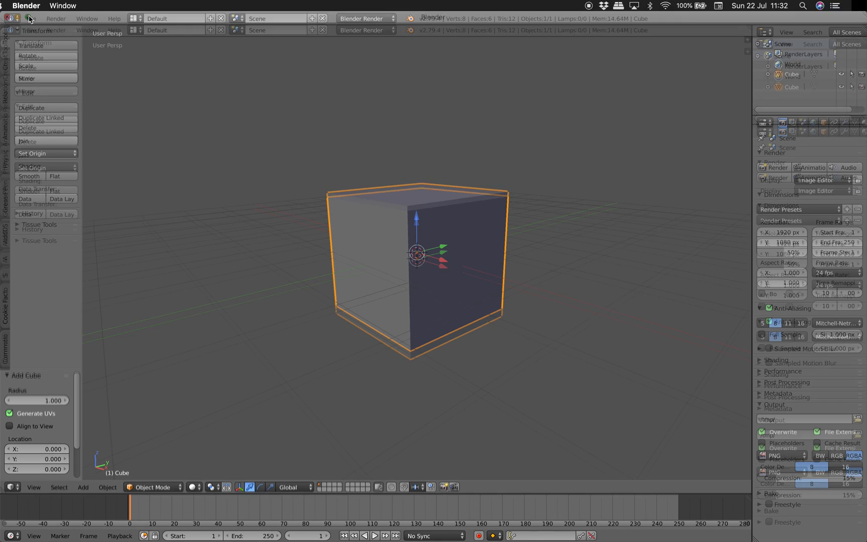
key("ctrl+Left")
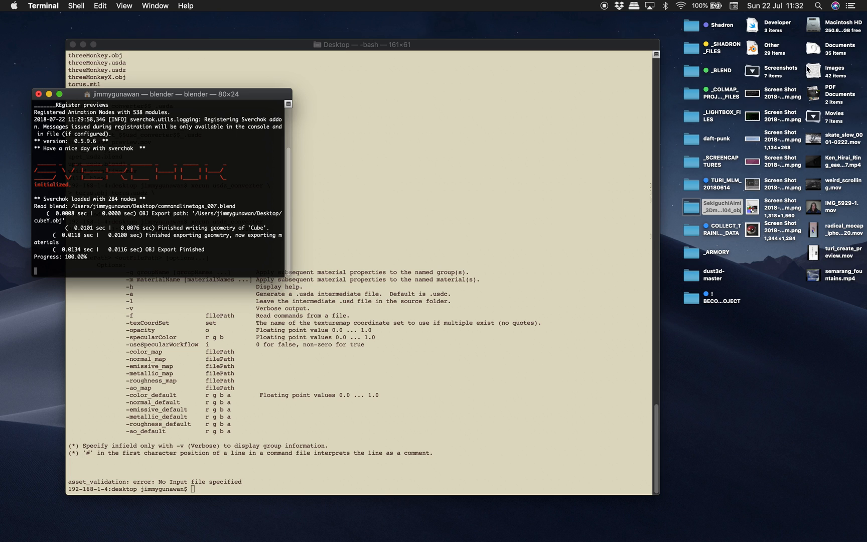
left_click(813, 51)
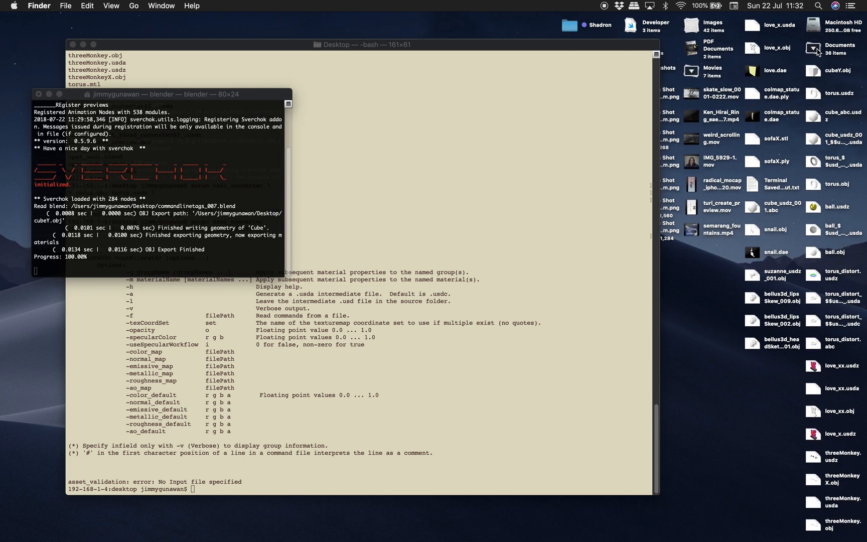
left_click(820, 73)
key("space")
left_click_drag(557, 215, 594, 199)
left_click(359, 106)
Reposition the Desktop Terminal window and rerun xcrun usdz_converter to review its usage options.
left_click_drag(391, 44, 431, 28)
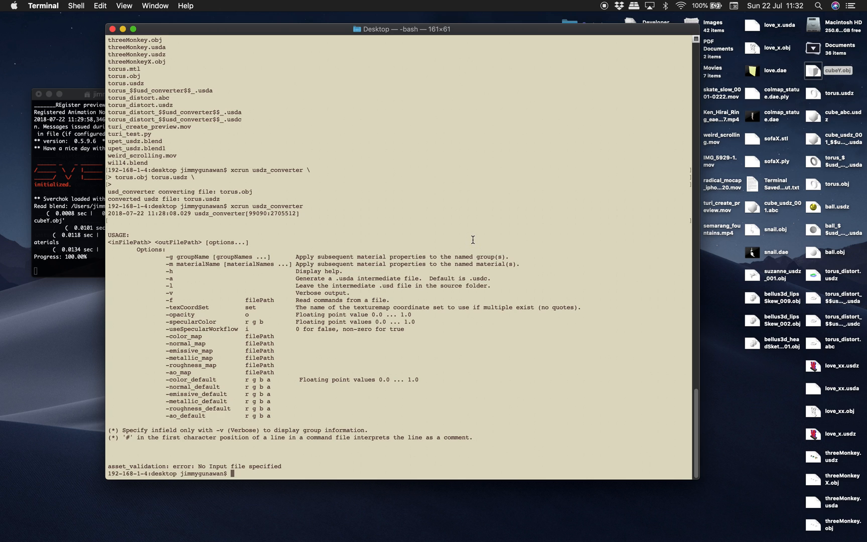
key("Up")
key("Return")
left_click_drag(306, 414, 92, 249)
left_click(342, 454)
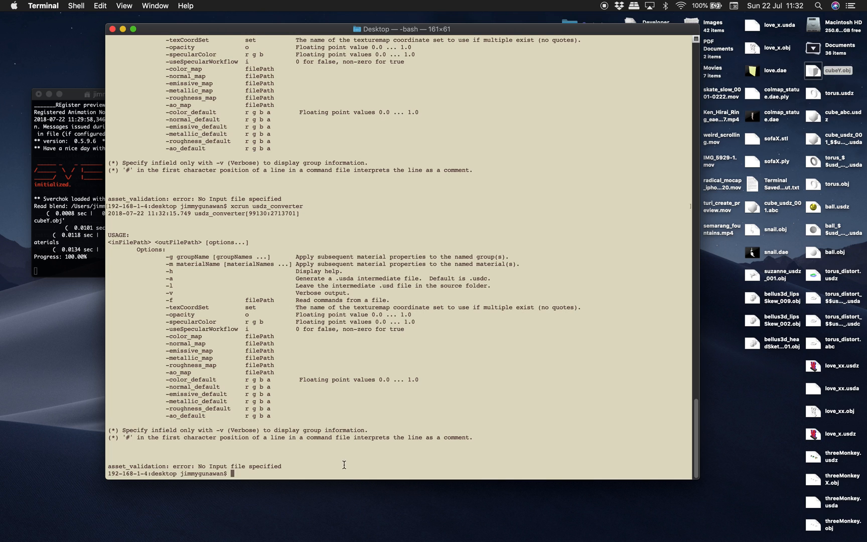
key("Up")
key("Down")
Return to Blender and reopen the recent file commandlinetags_007.blend.
key("ctrl+Right")
key("ctrl+Right")
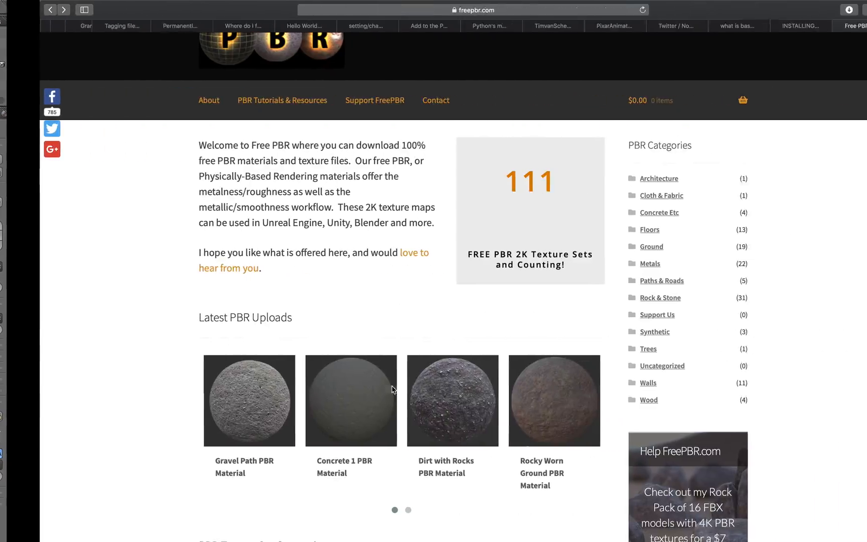
key("ctrl+Left")
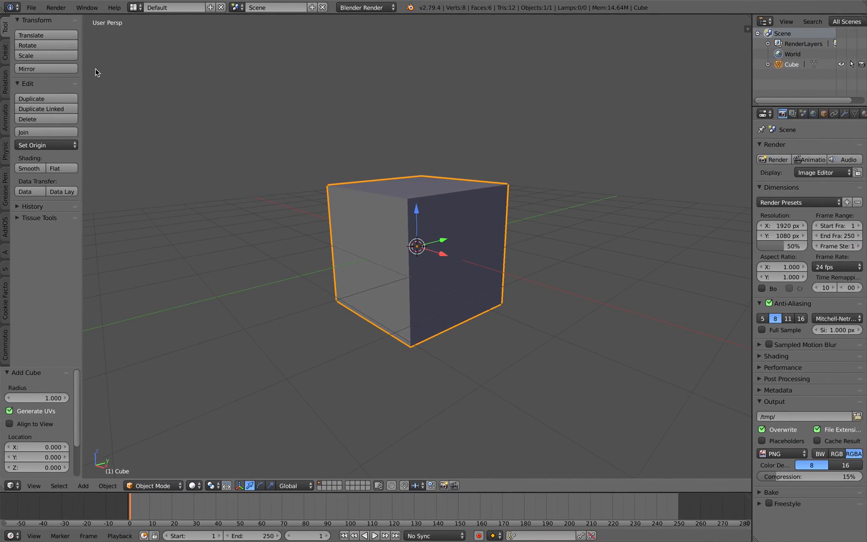
left_click(36, 8)
mouse_move(95, 41)
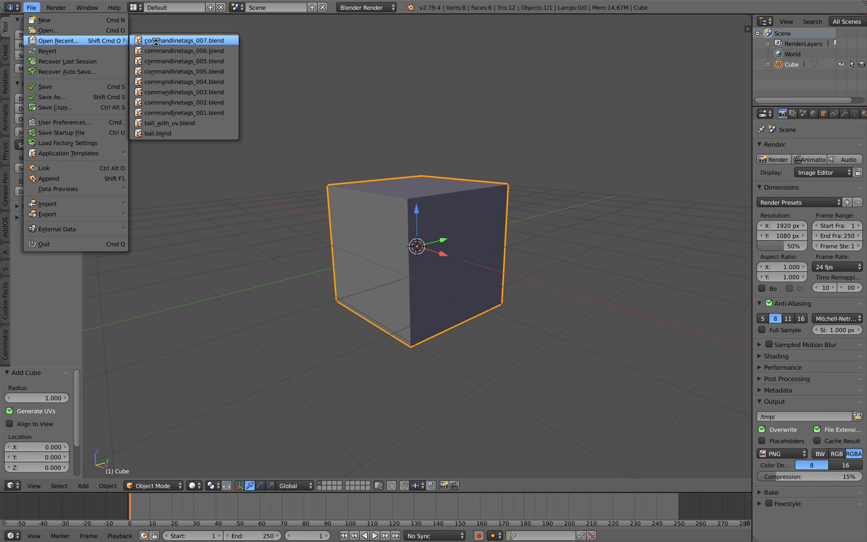
left_click(155, 41)
Set the source-file Text Input node in the scuffed-plastic command chain to cubeY.obj.
scroll(412, 221, "down", 2)
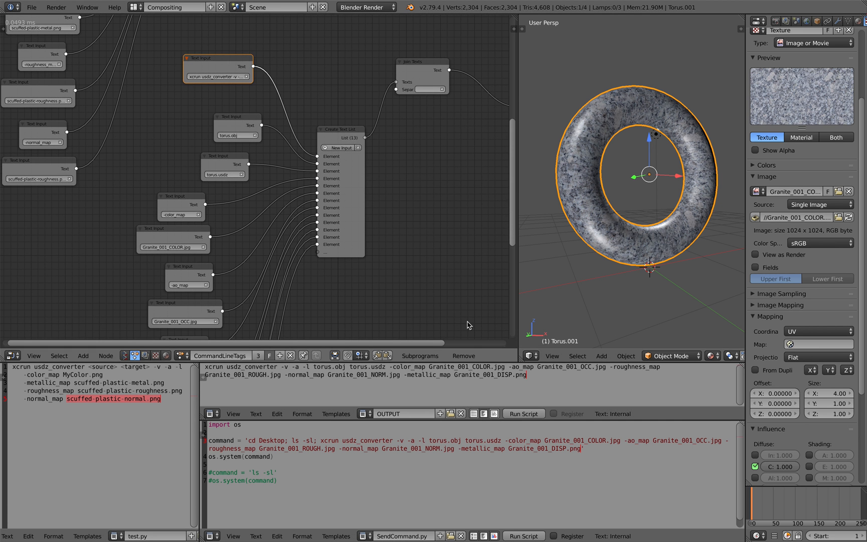
left_click_drag(394, 361, 393, 351)
middle_click_drag(4, 82, 168, 256)
scroll(168, 257, "up", 2)
scroll(140, 296, "up", 4)
middle_click_drag(172, 209, 150, 301)
scroll(150, 301, "up", 3)
middle_click_drag(234, 61, 221, 150)
scroll(221, 149, "up", 2)
double_click(224, 129)
type("cubeY")
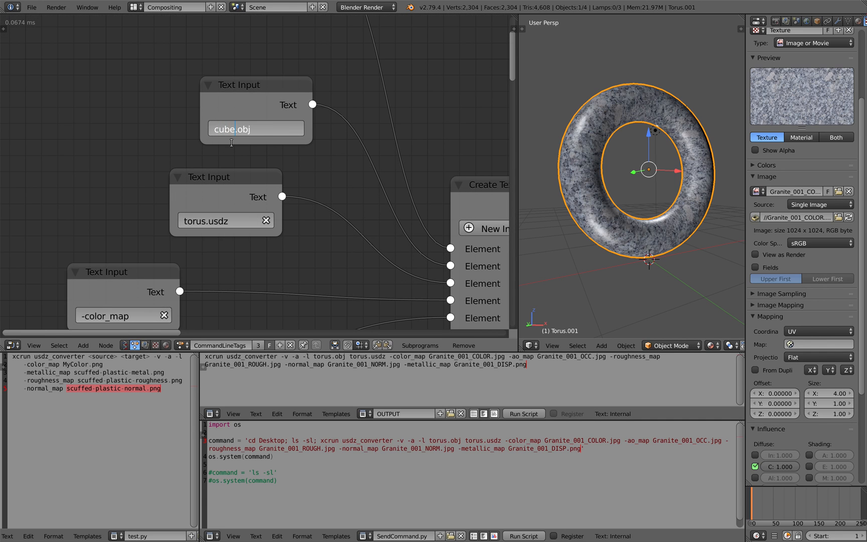
key("Return")
Set the target-file Text Input node below cubeY.obj to cubeY.usdz.
double_click(194, 221)
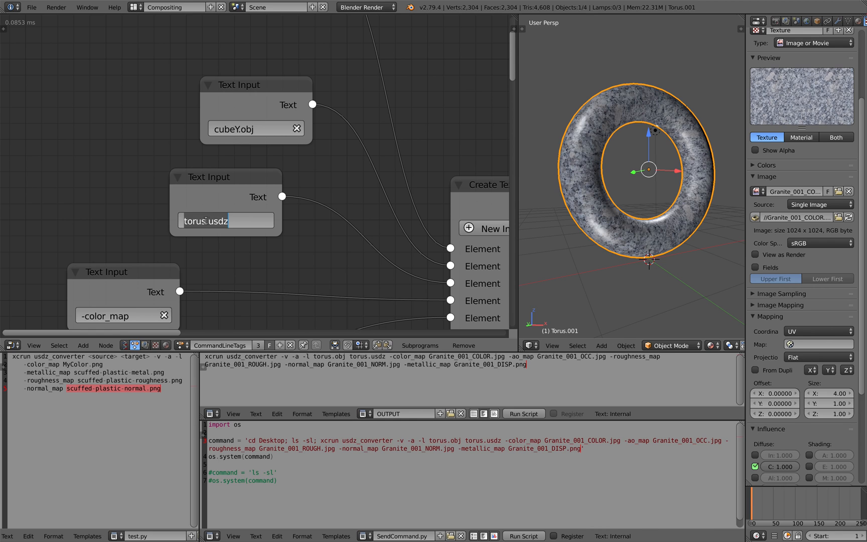
type("cubeY")
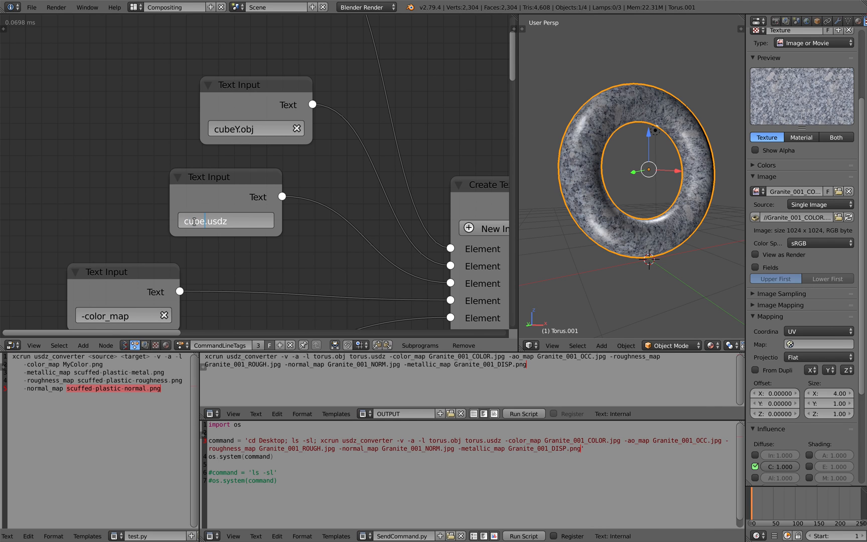
key("Return")
middle_click_drag(146, 155, 146, 120)
Show the Animation Nodes execution settings and set the CommandLineTags node tree's auto execution to Always.
left_click(328, 364)
scroll(0, 25, "down", 2)
left_click(6, 28)
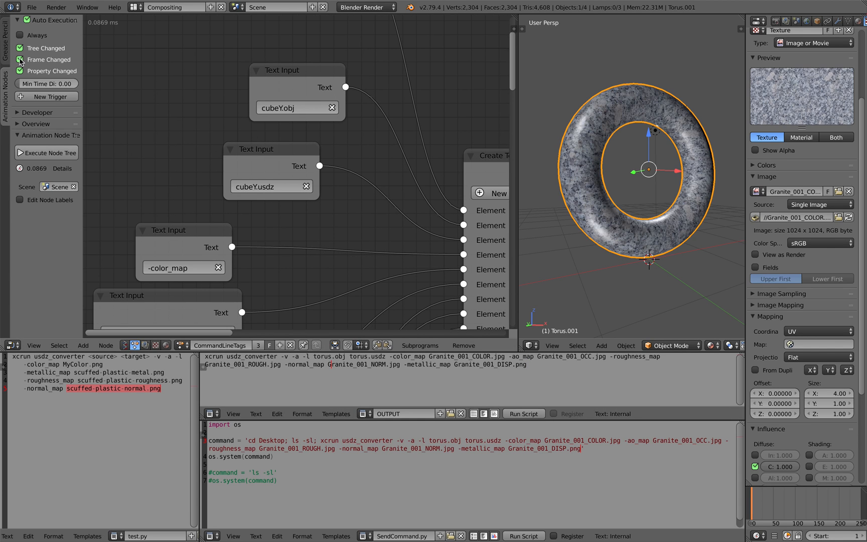
left_click(20, 35)
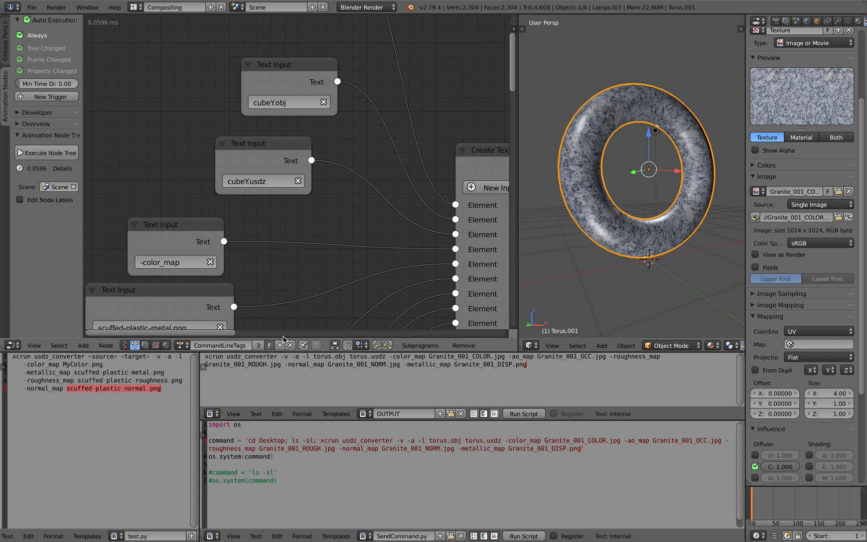
Move the Text Block Writer node slightly and link the scuffed-plastic Create Text List output to the Join Texts node's Texts input.
scroll(360, 271, "down", 2)
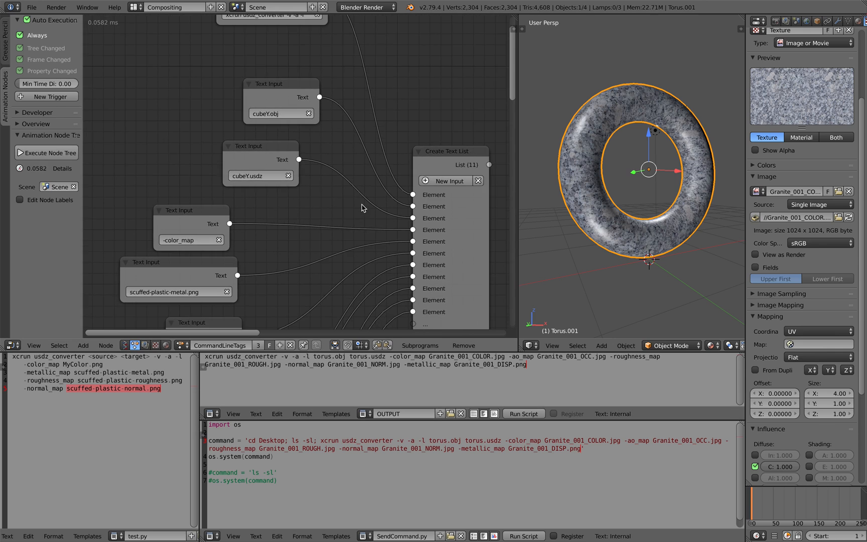
scroll(362, 207, "down", 6)
scroll(329, 150, "down", 3)
left_click_drag(381, 140, 364, 96)
scroll(300, 193, "up", 5)
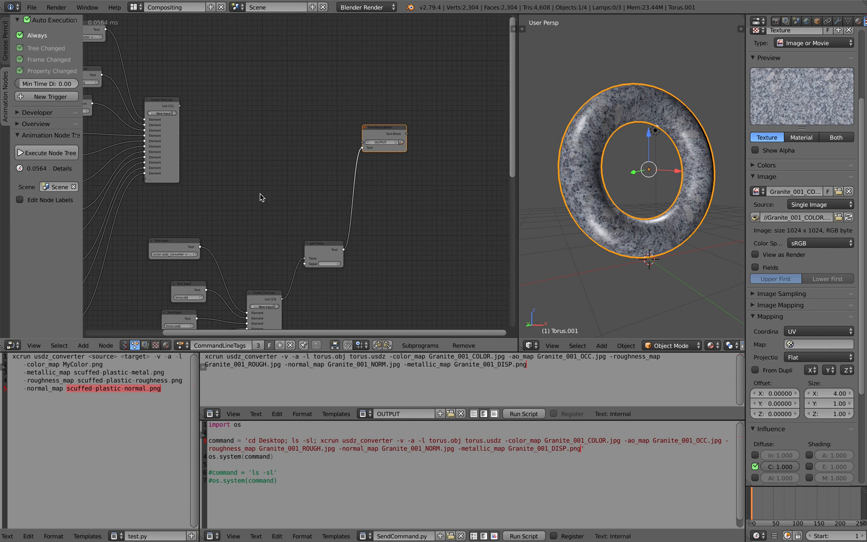
scroll(260, 198, "up", 4)
left_click(254, 75)
left_click_drag(254, 74, 380, 248)
Turn off the Always auto execution and copy the whole generated cubeY command from the OUTPUT text block.
left_click(38, 35)
left_click_drag(207, 357, 433, 372)
key("ctrl+c")
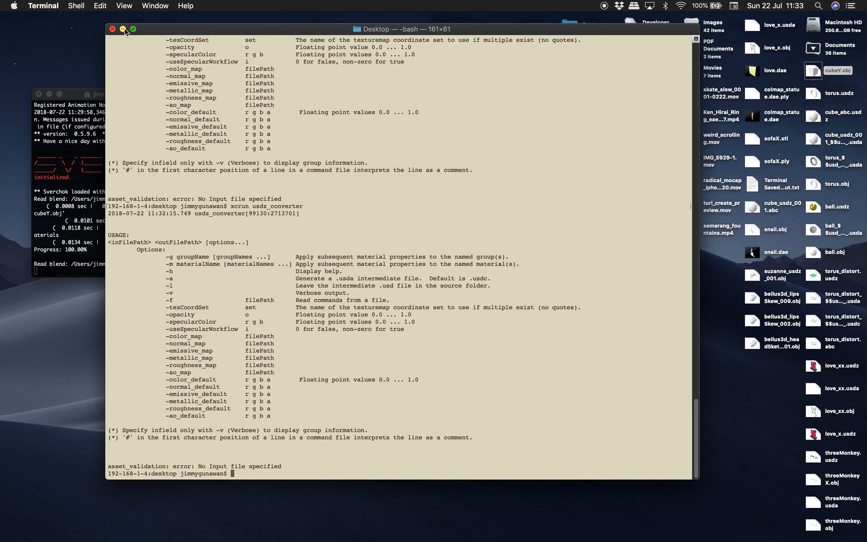
Clear the Terminal window off the desktop and expand the Images stack in place of the Documents stack.
left_click(123, 29)
left_click_drag(570, 102, 442, 154)
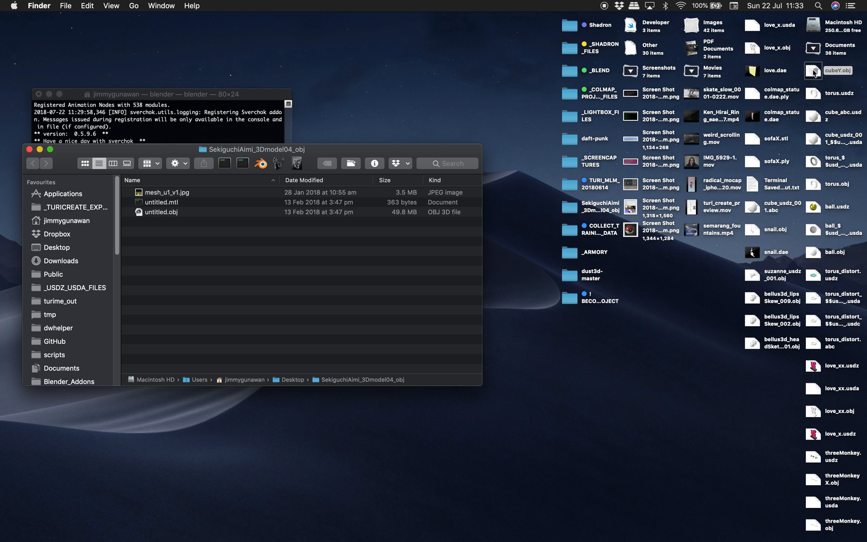
left_click(814, 50)
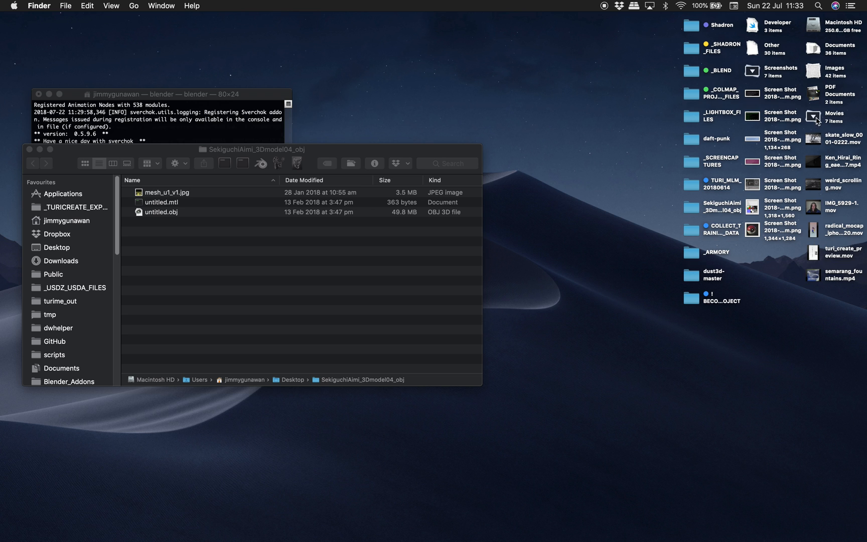
left_click(812, 72)
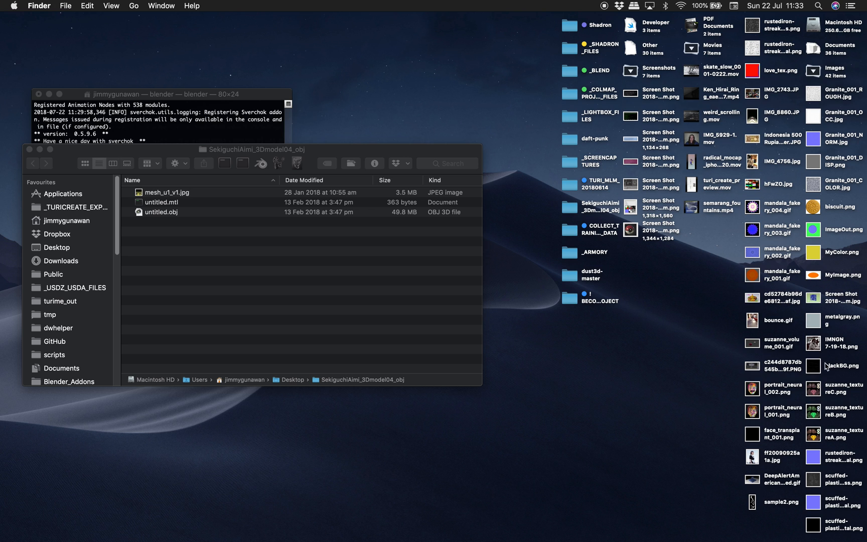
Preview the scuffed-plastic roughness, normal and metal textures in Quick Look and switch back to Blender.
left_click(814, 480)
key("space")
left_click(816, 507)
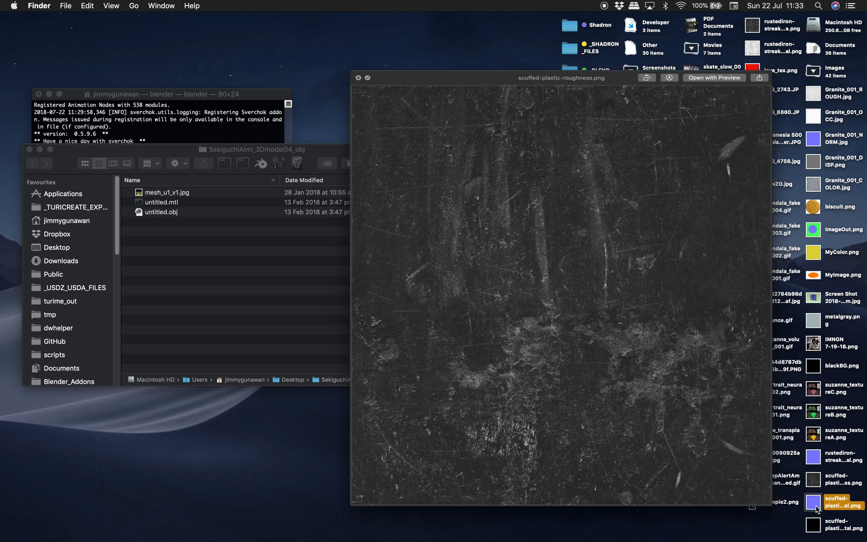
key("space")
left_click(815, 520)
left_click(813, 505, "shift")
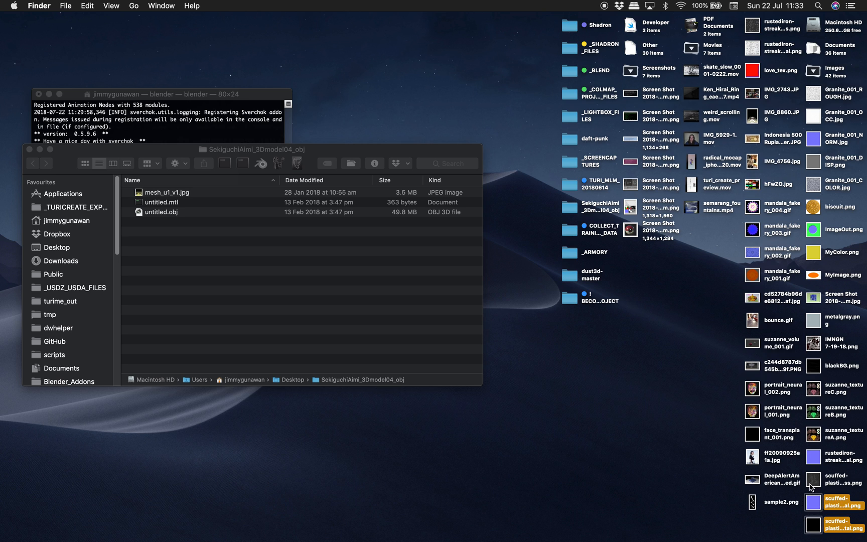
left_click(811, 483, "shift")
key("space")
key("Right")
key("Right")
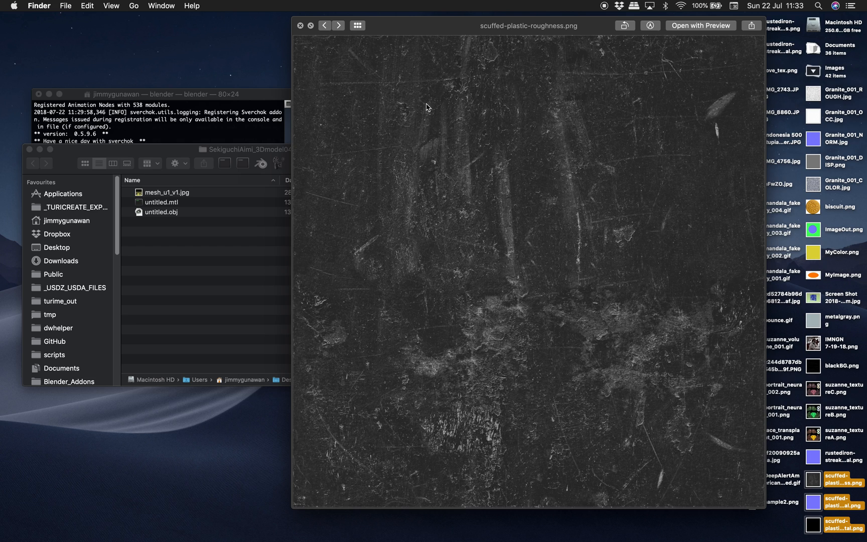
left_click(300, 25)
key("ctrl+Right")
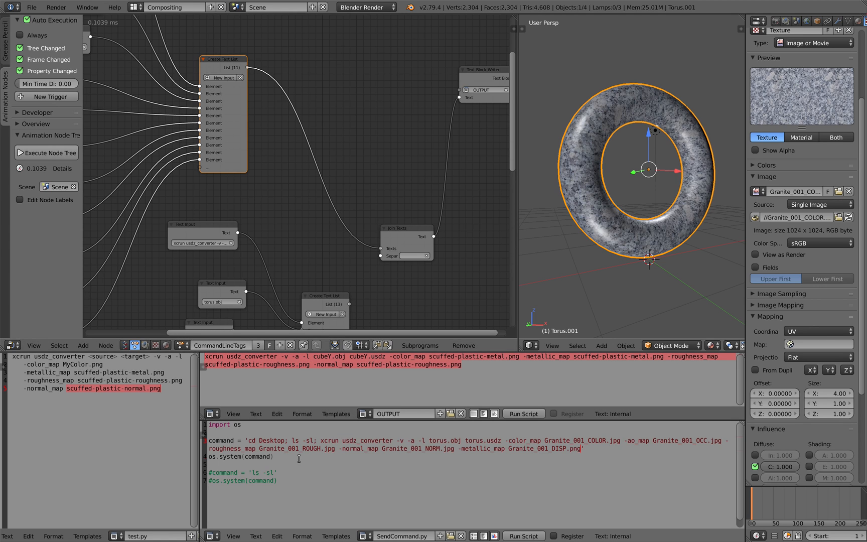
left_click_drag(321, 441, 578, 449)
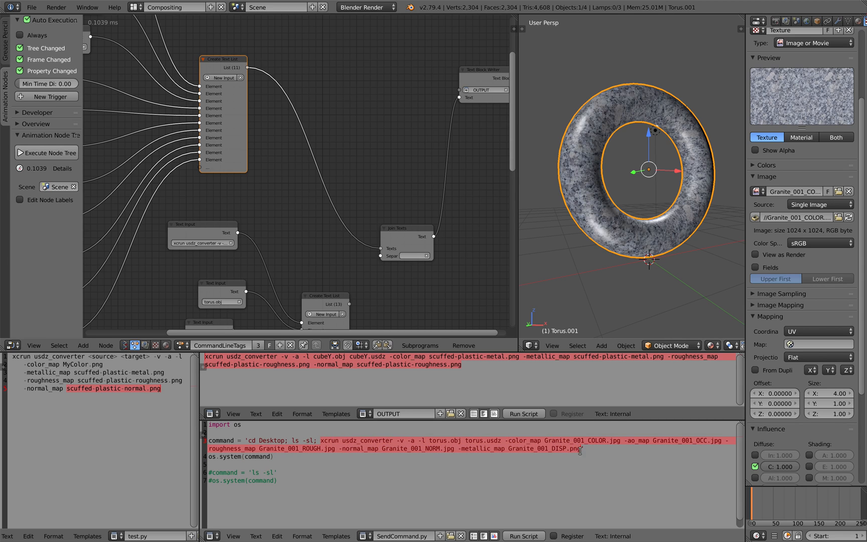
type("CommandLineTags")
key("ctrl+BackSpace")
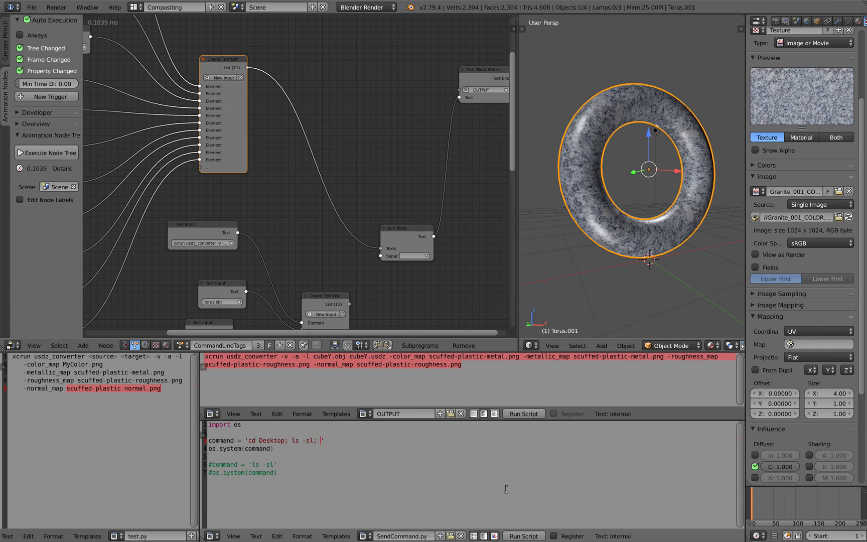
key("ctrl+z")
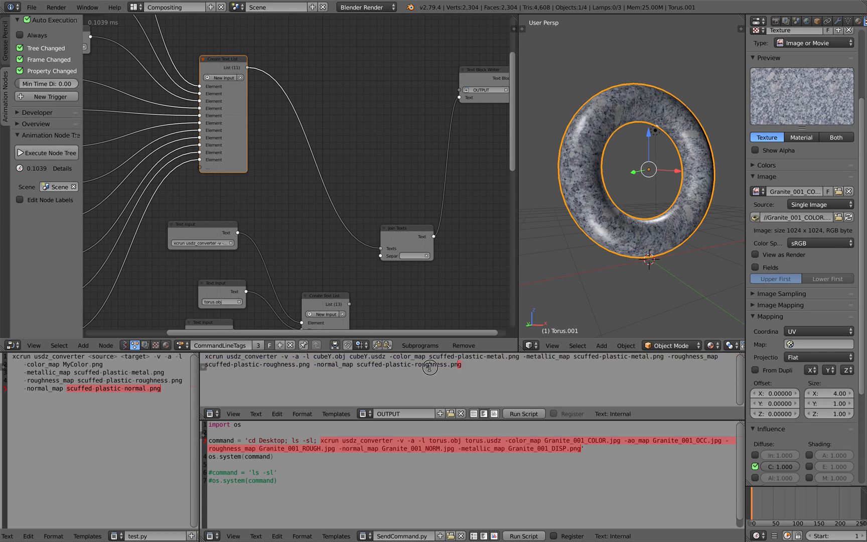
In SendCommand.py, replace the torus xcrun usdz_converter command with the copied cubeY scuffed-plastic command and run the script.
left_click(338, 433)
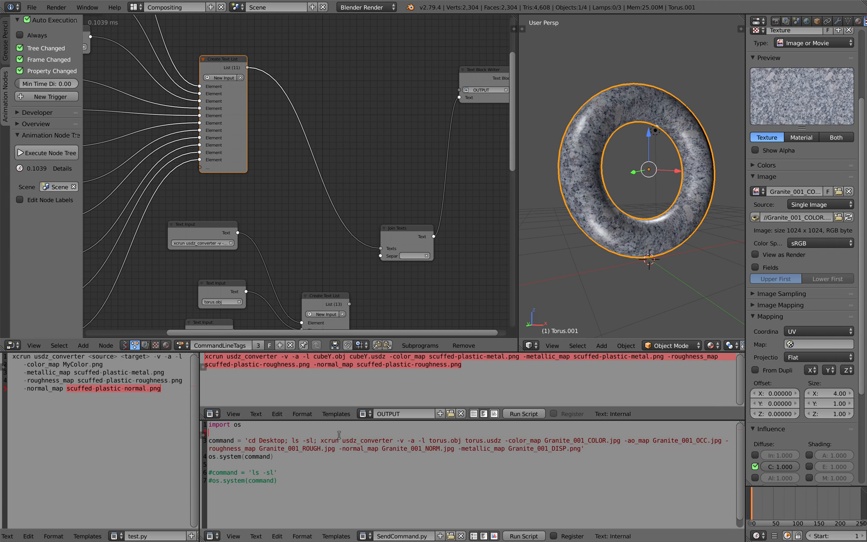
left_click_drag(321, 440, 336, 439)
left_click_drag(580, 447, 581, 448)
key("ctrl+v")
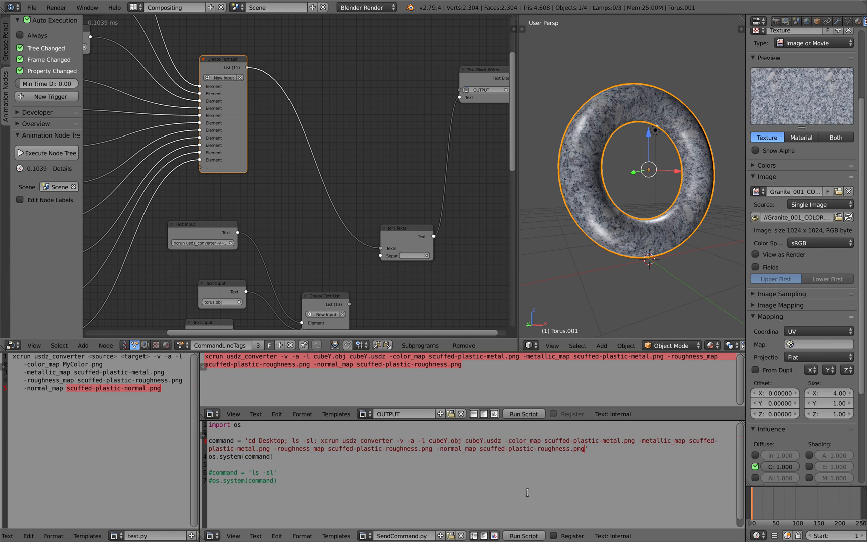
left_click(523, 536)
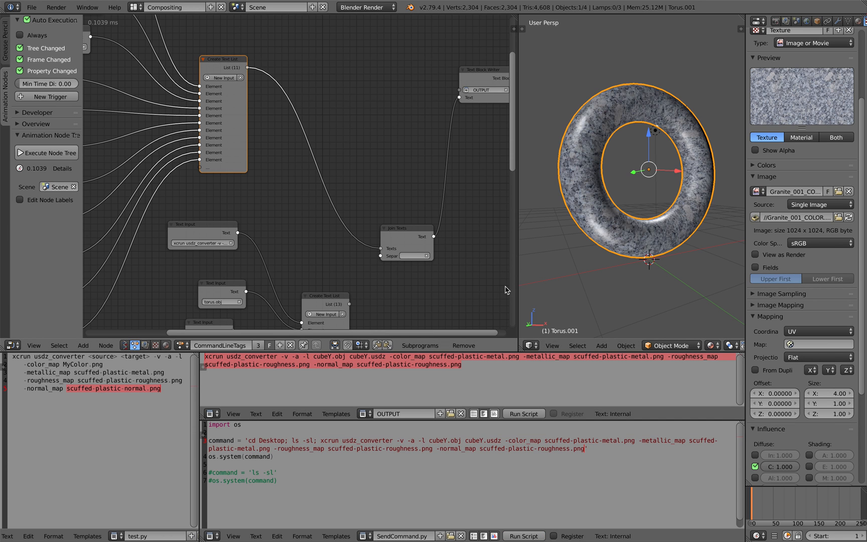
Preview the generated cubeY.usdz from the desktop's Documents stack in Quick Look and rotate the textured cube to inspect it.
key("ctrl+Left")
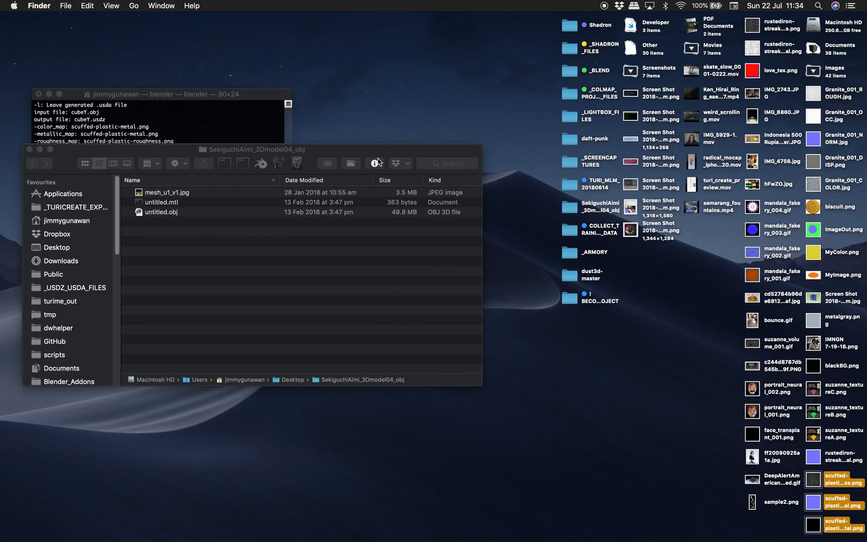
left_click_drag(371, 155, 401, 199)
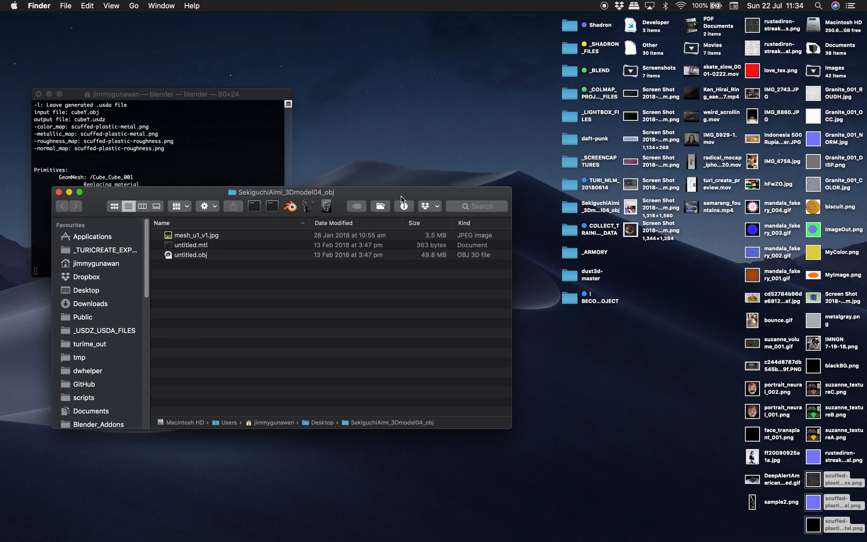
left_click(820, 52)
left_click(819, 75)
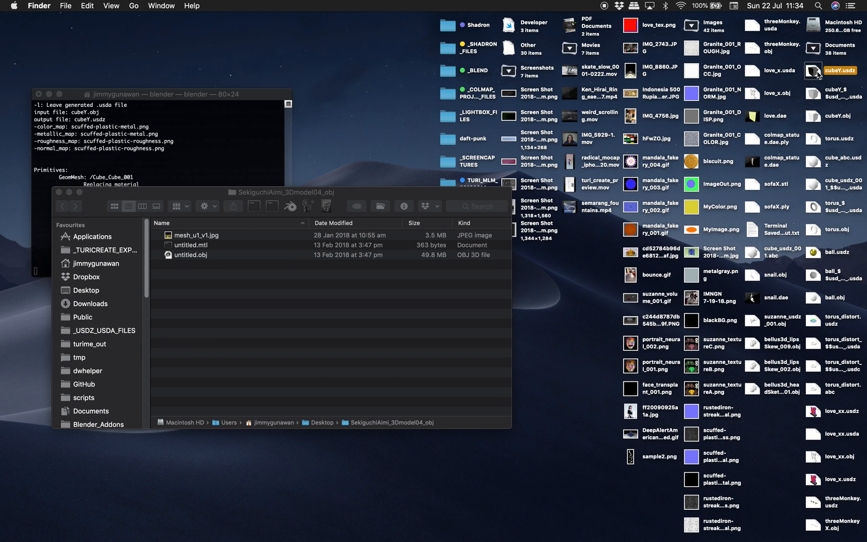
key("space")
left_click_drag(590, 199, 575, 301)
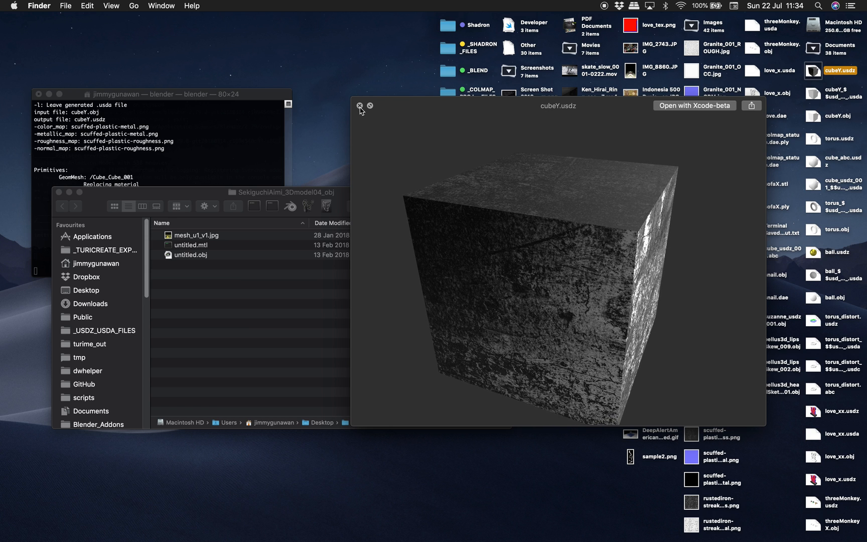
left_click(360, 107)
Open the generated cubeY_$$usd_converter$$_.usda from the desktop in the Sublime Text window that holds the other .usda files.
left_click(816, 96)
right_click(816, 94)
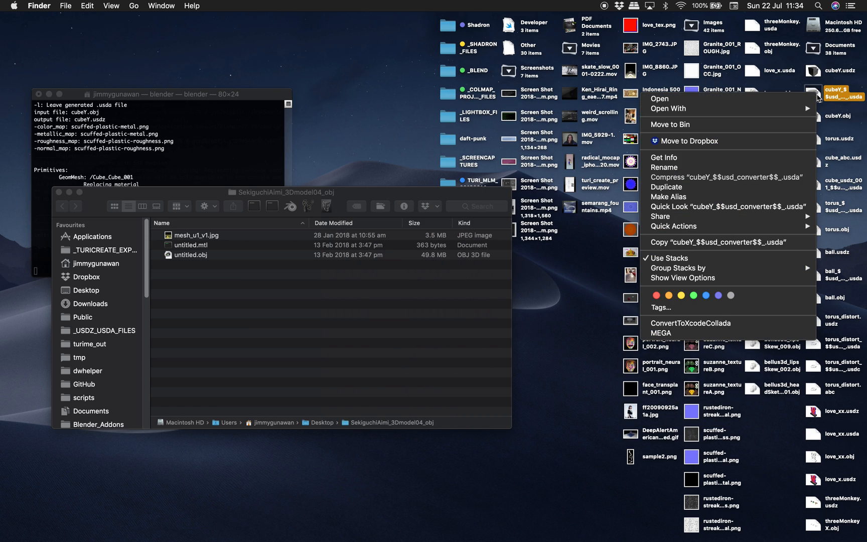
left_click(333, 122)
mouse_move(2, 291)
left_click(19, 312)
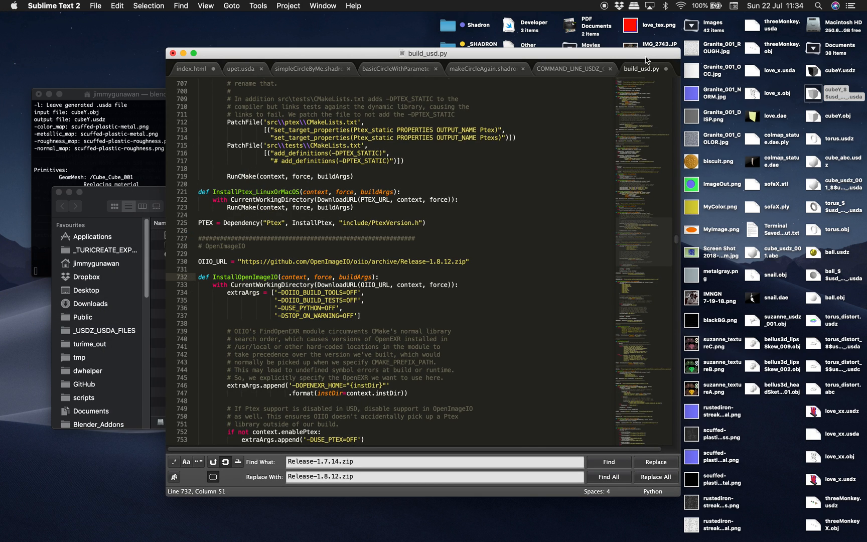
left_click_drag(646, 59, 624, 71)
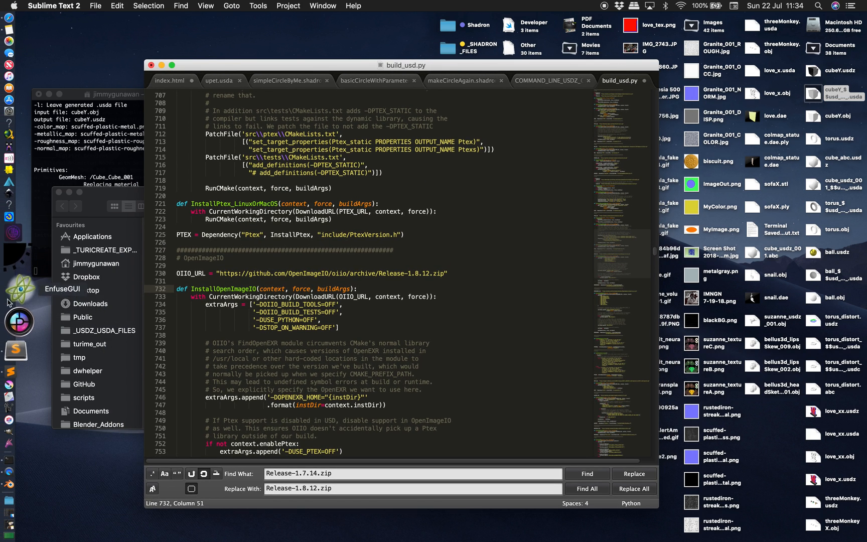
left_click(19, 343)
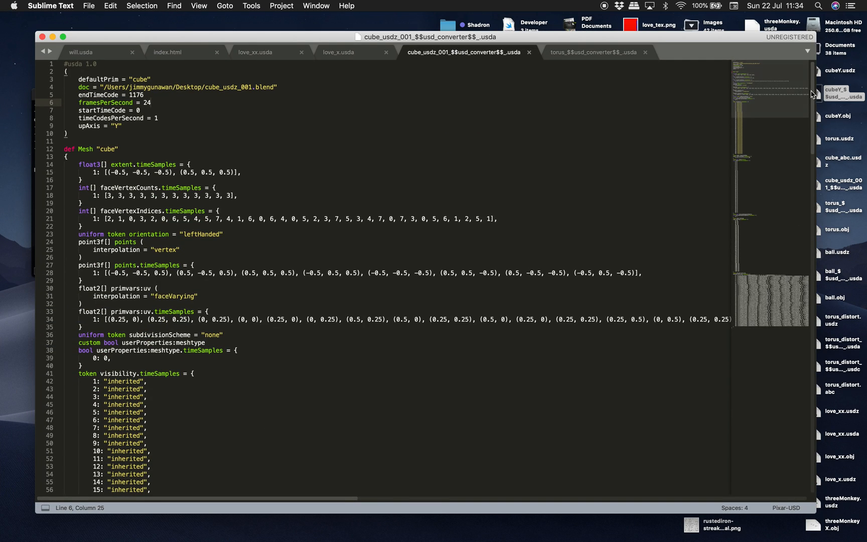
left_click_drag(821, 95, 618, 113)
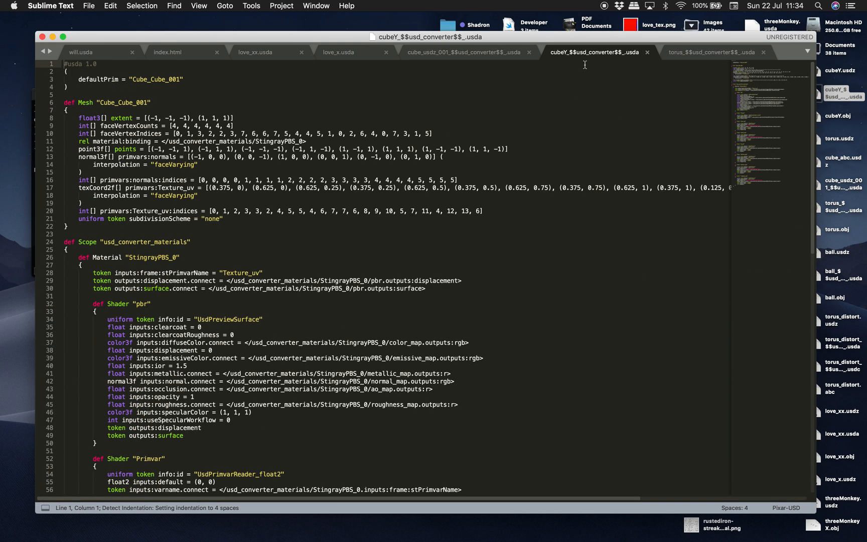
Examine the defaultPrim entry and the Cube_Cube_001 mesh definition in the cubeY .usda file.
left_click(163, 110)
left_click(85, 81)
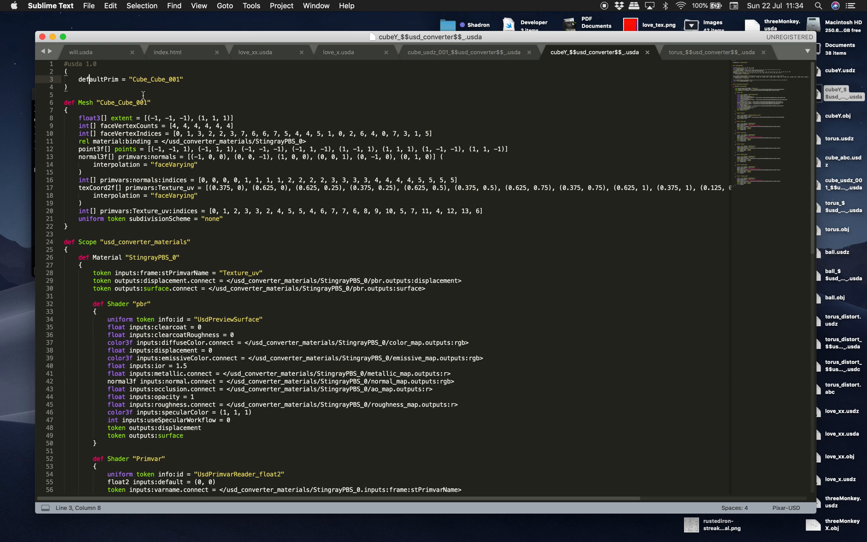
left_click(159, 80)
left_click_drag(179, 81, 135, 81)
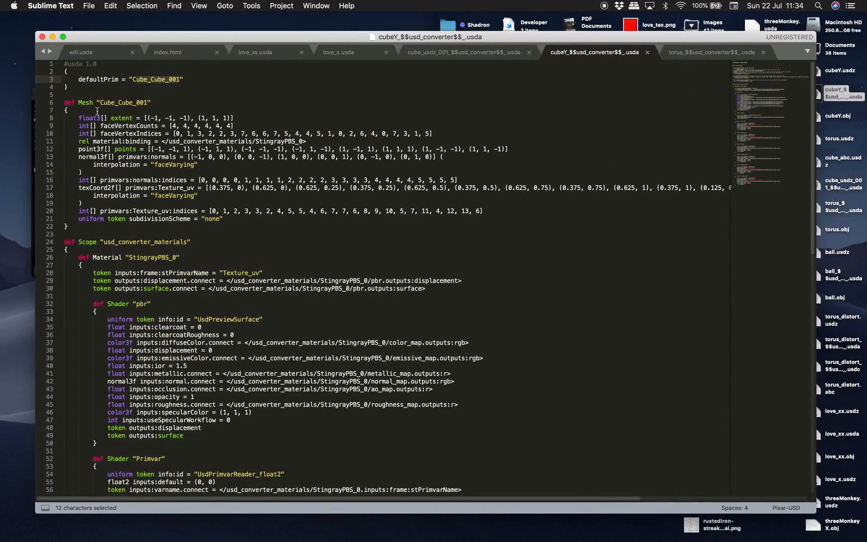
left_click_drag(78, 103, 145, 187)
left_click(86, 99)
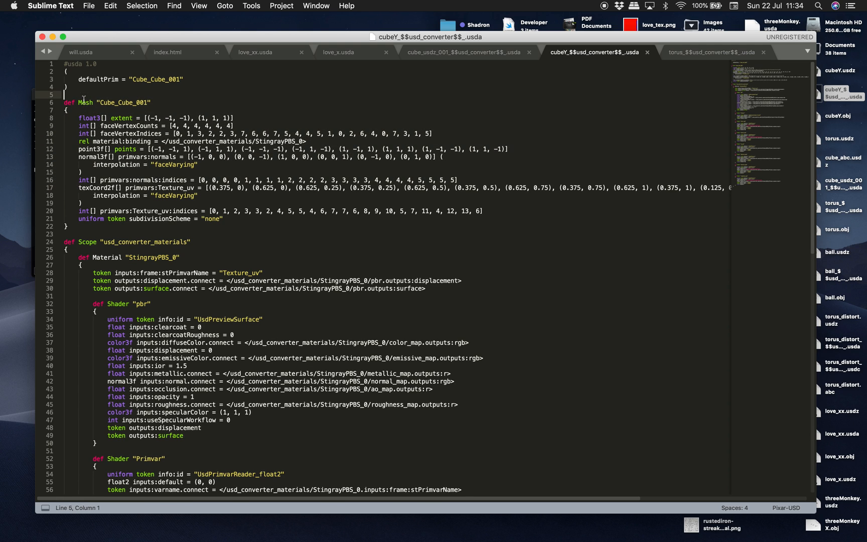
Examine the StingrayPBS_0 material and highlight its references throughout the pbr shader definition.
scroll(133, 201, "down", 5)
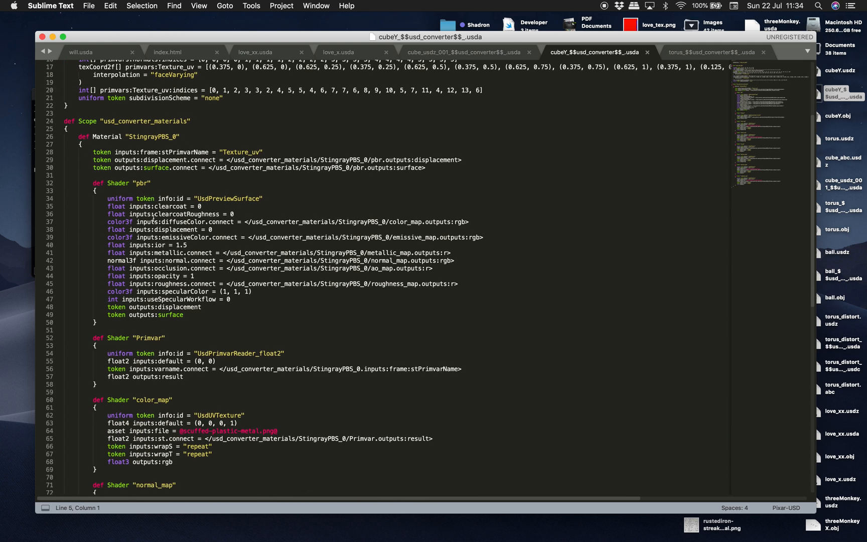
left_click_drag(115, 116, 164, 152)
left_click(164, 136)
double_click(136, 137)
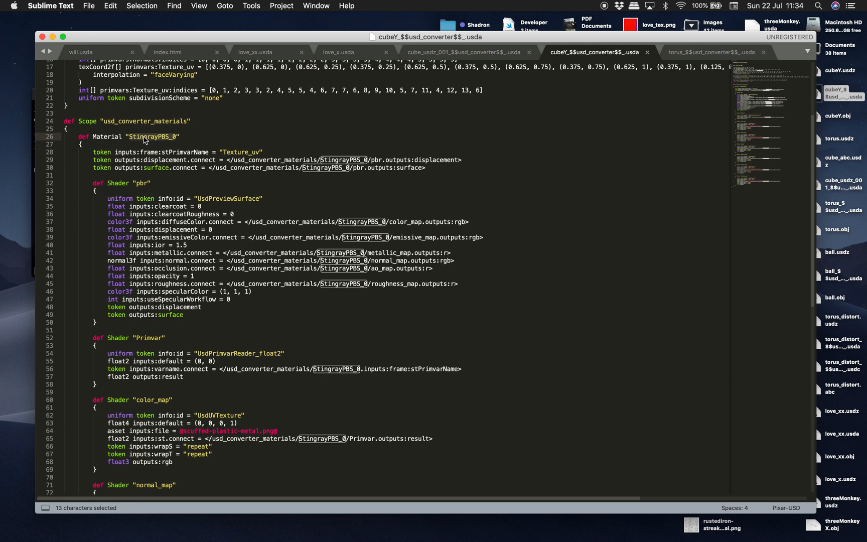
scroll(214, 196, "down", 6)
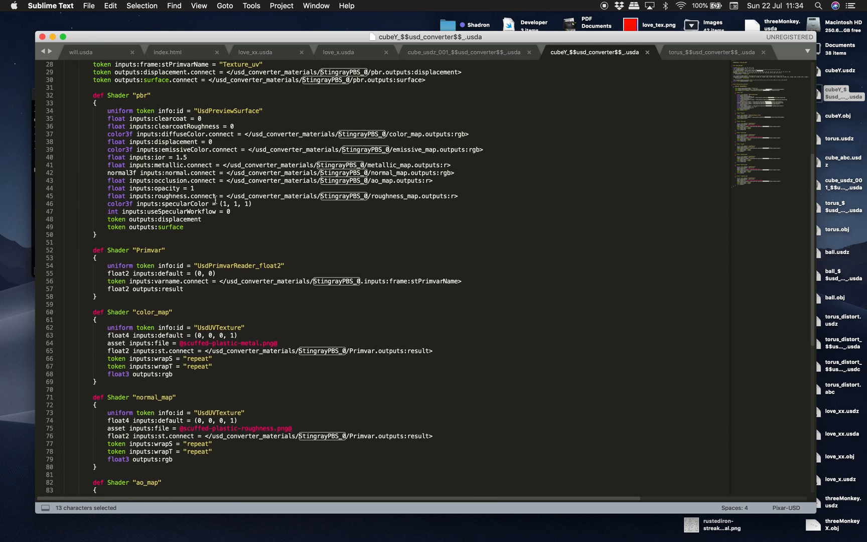
scroll(143, 215, "down", 4)
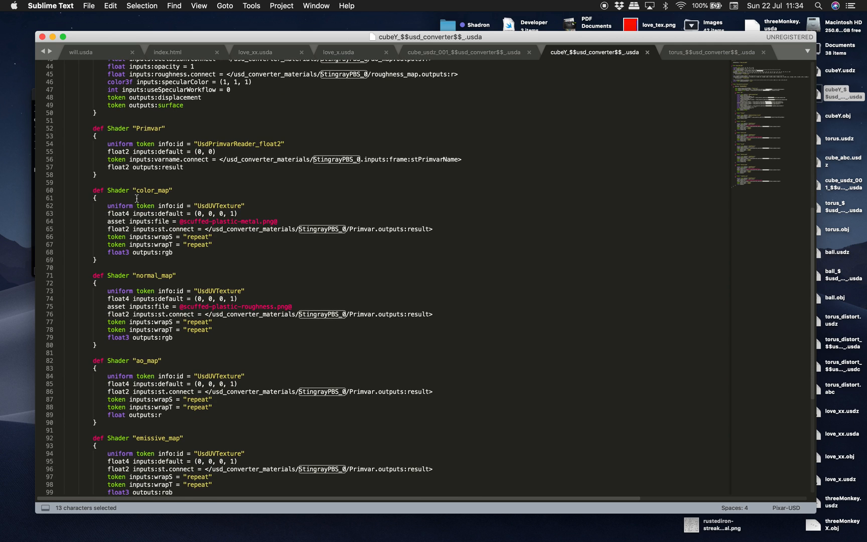
Read through the color, normal, ao, emissive, metallic and roughness map shader blocks and their texture file assignments.
left_click_drag(68, 174, 213, 236)
left_click_drag(146, 260, 226, 332)
scroll(226, 332, "down", 2)
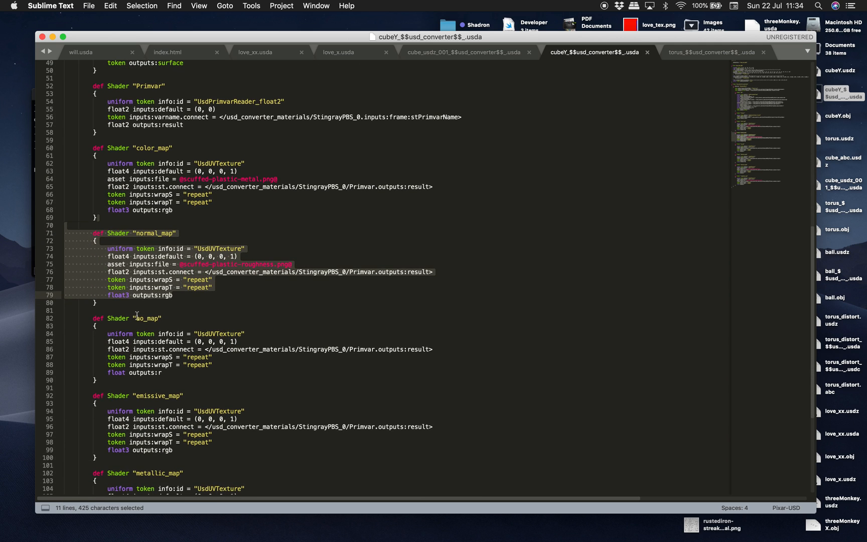
left_click_drag(141, 311, 254, 393)
scroll(246, 387, "down", 3)
scroll(190, 357, "down", 2)
left_click(172, 327)
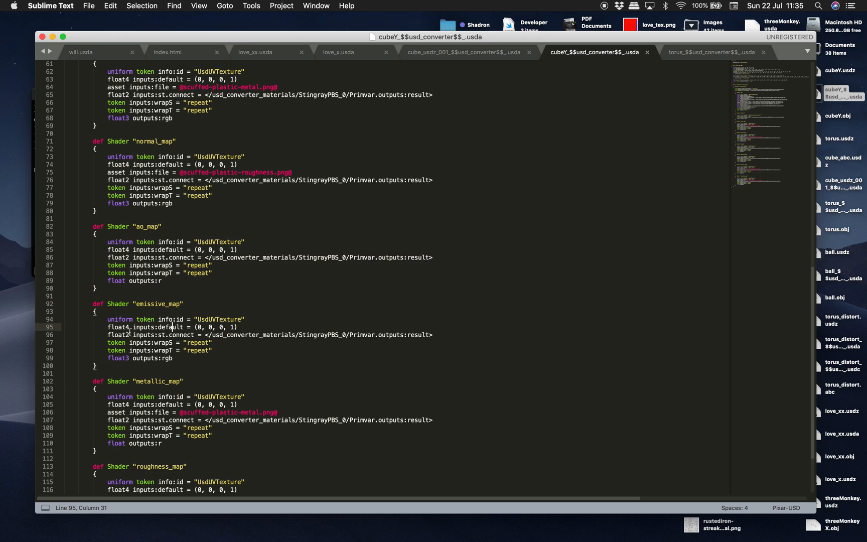
left_click_drag(144, 228, 169, 258)
scroll(196, 234, "down", 1)
scroll(214, 173, "up", 3)
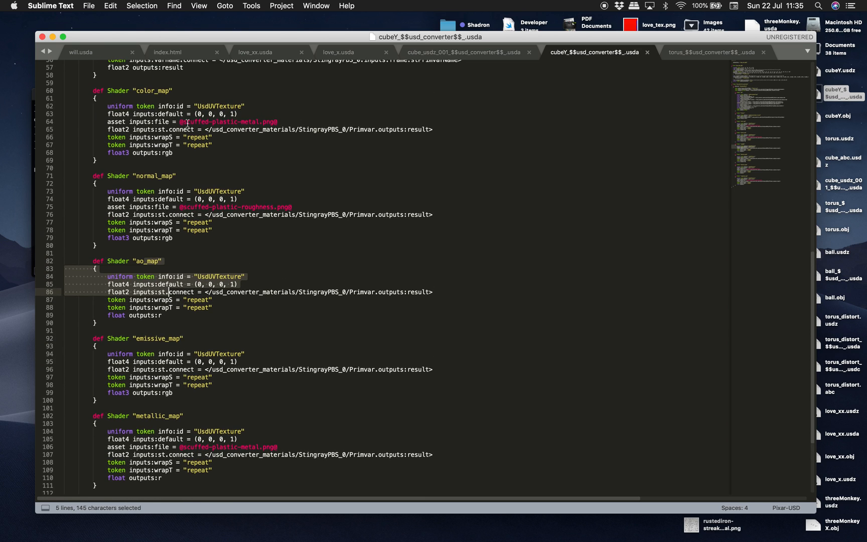
scroll(213, 146, "down", 5)
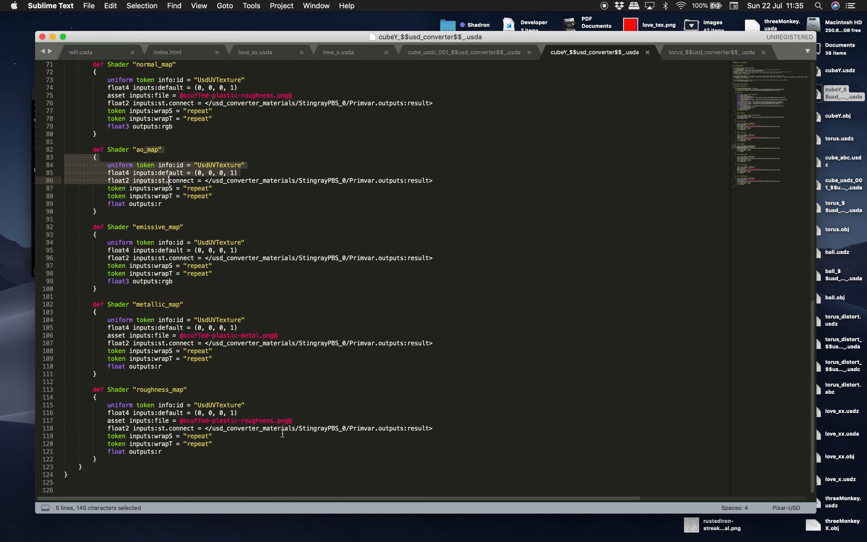
left_click_drag(97, 459, 65, 327)
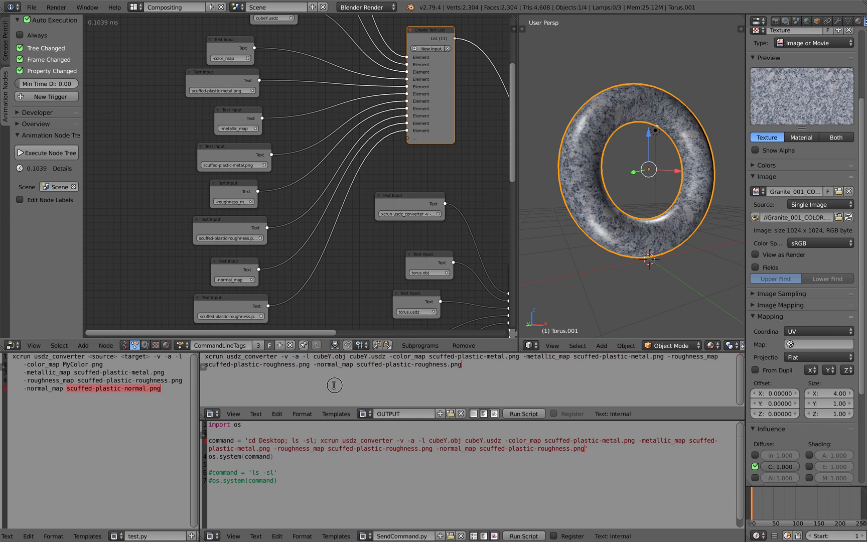
In Blender, highlight the generated command in the OUTPUT text and review the node tree and torus behind it.
left_click_drag(480, 372, 205, 356)
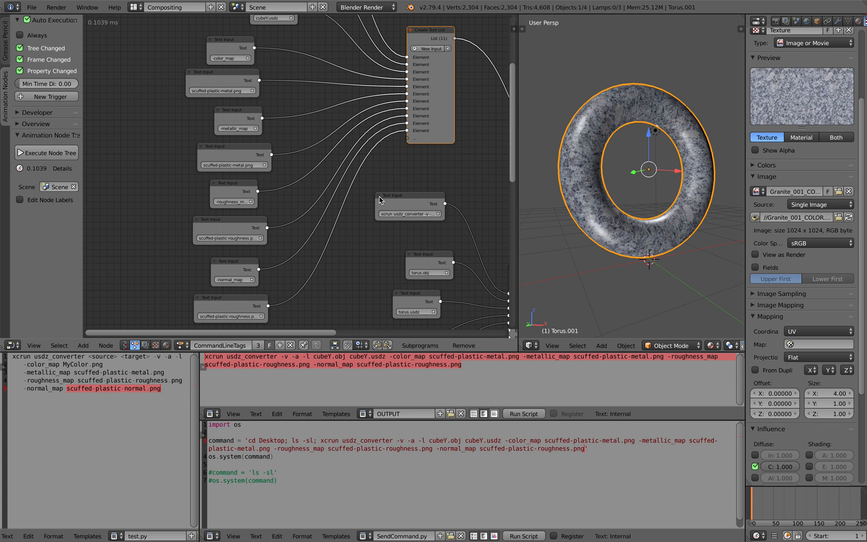
middle_click_drag(387, 198, 357, 195)
scroll(422, 311, "up", 2)
scroll(457, 195, "down", 1)
middle_click_drag(457, 187, 384, 226)
scroll(563, 211, "down", 3)
middle_click_drag(563, 211, 592, 210)
scroll(563, 211, "up", 3)
scroll(595, 211, "down", 1)
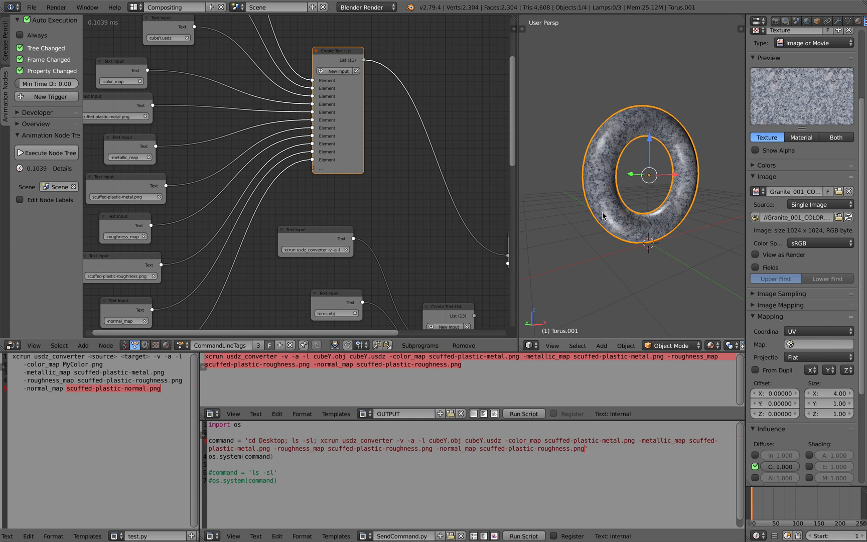
Deselect the torus, place the 3D cursor beside it and widen the 3D viewport into the node editor's space.
middle_click_drag(560, 142, 570, 141)
key("a")
key("a")
key("a")
left_click(568, 140)
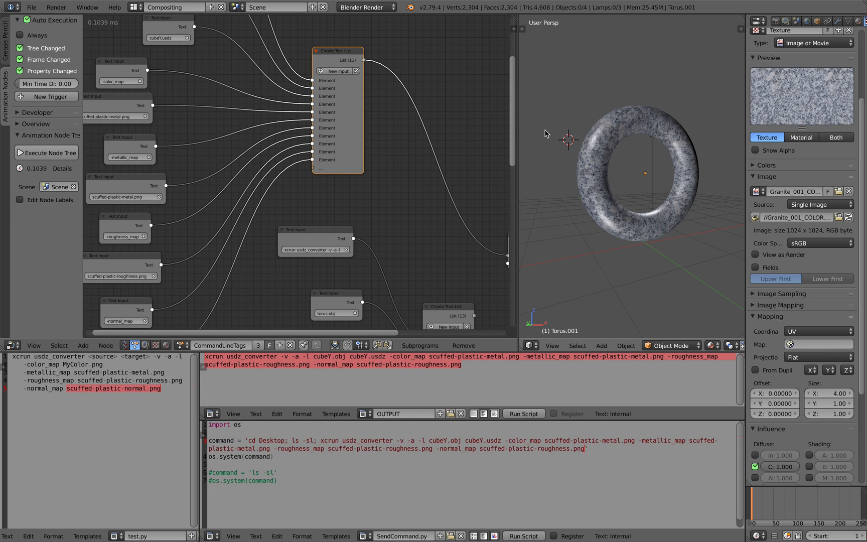
left_click_drag(518, 121, 463, 118)
middle_click_drag(520, 131, 527, 160)
Glance at the desktop's cubeY files, then review Blender's available export formats without exporting.
key("ctrl+Left")
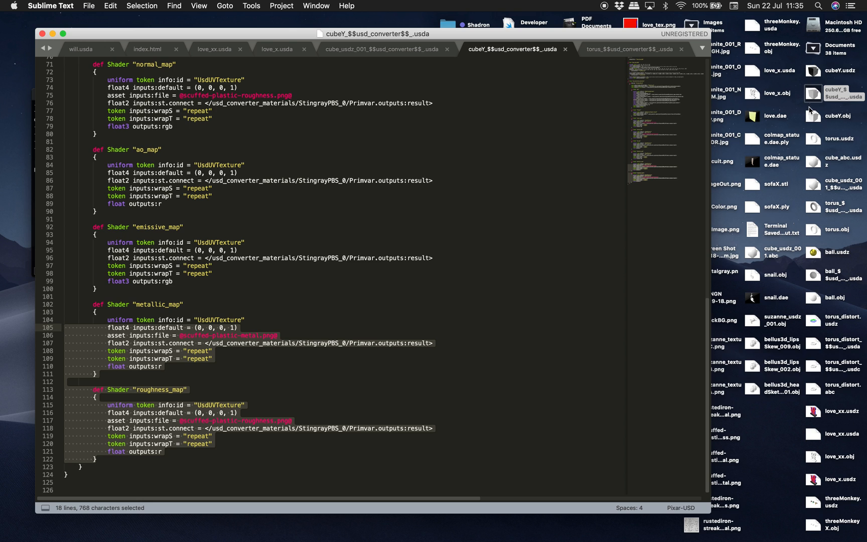
key("ctrl+Right")
scroll(349, 161, "down", 4)
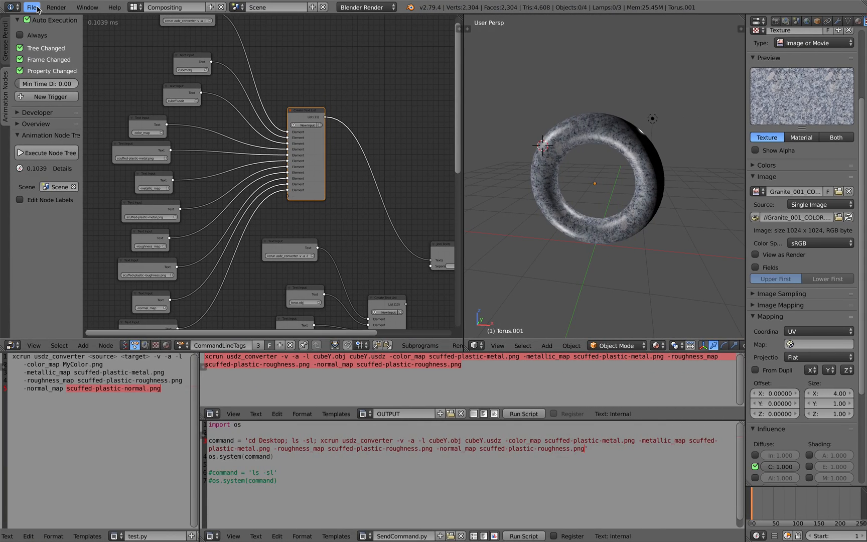
left_click(33, 8)
mouse_move(88, 217)
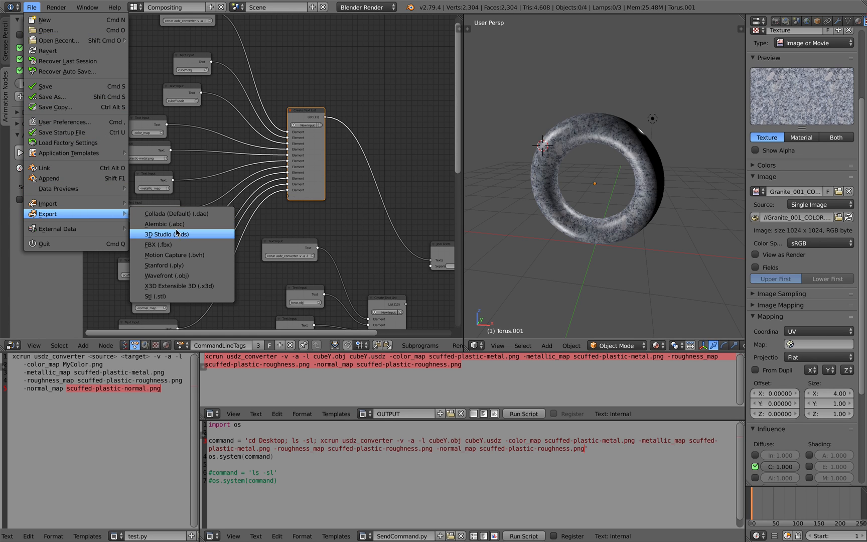
middle_click_drag(384, 87, 387, 110)
scroll(408, 113, "down", 1)
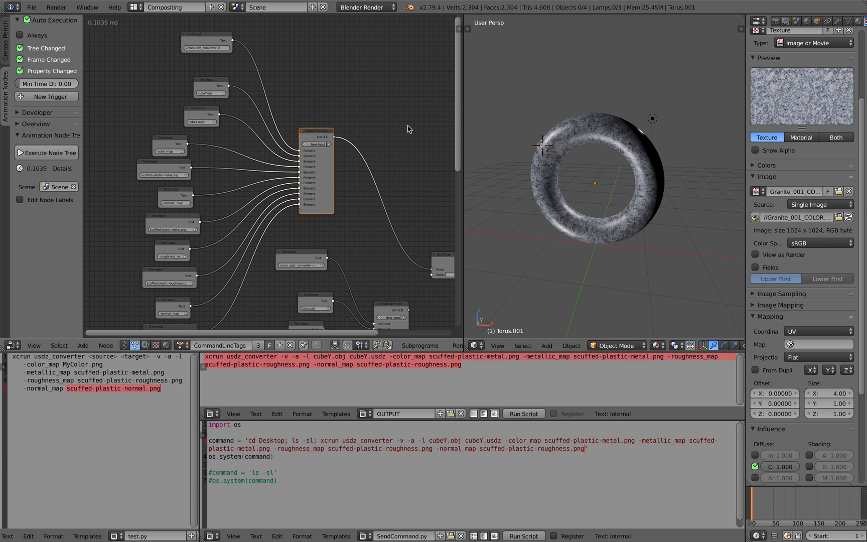
Switch to Sublime Text and shrink and reposition the cubeY .usda window to uncover the desktop windows behind it.
key("ctrl+Left")
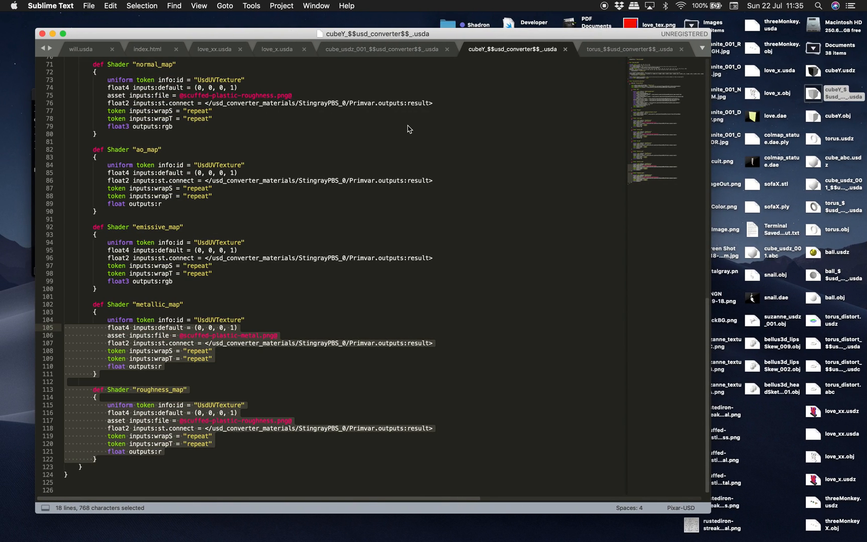
left_click_drag(400, 33, 423, 31)
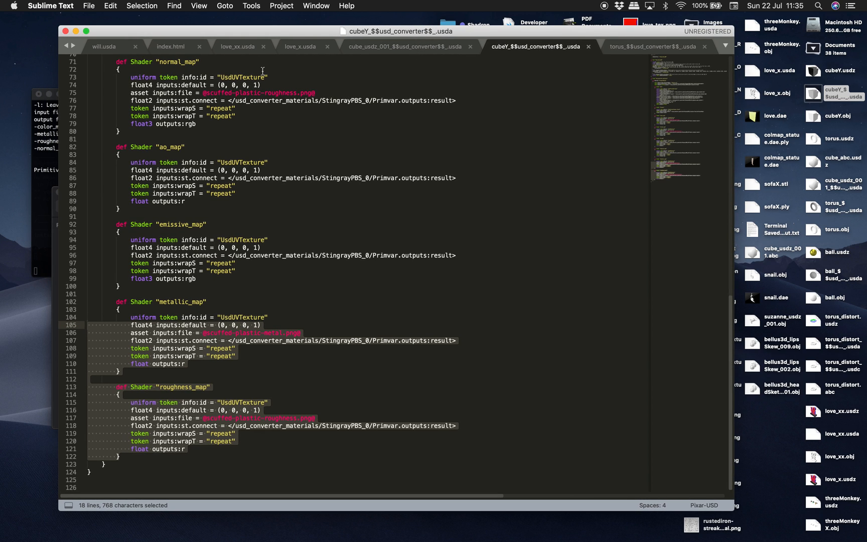
left_click_drag(59, 26, 200, 53)
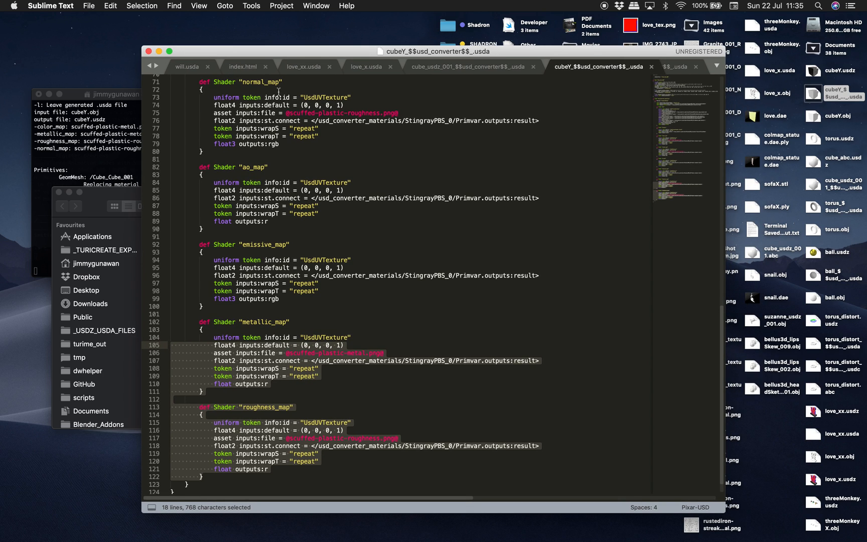
left_click_drag(335, 57, 270, 43)
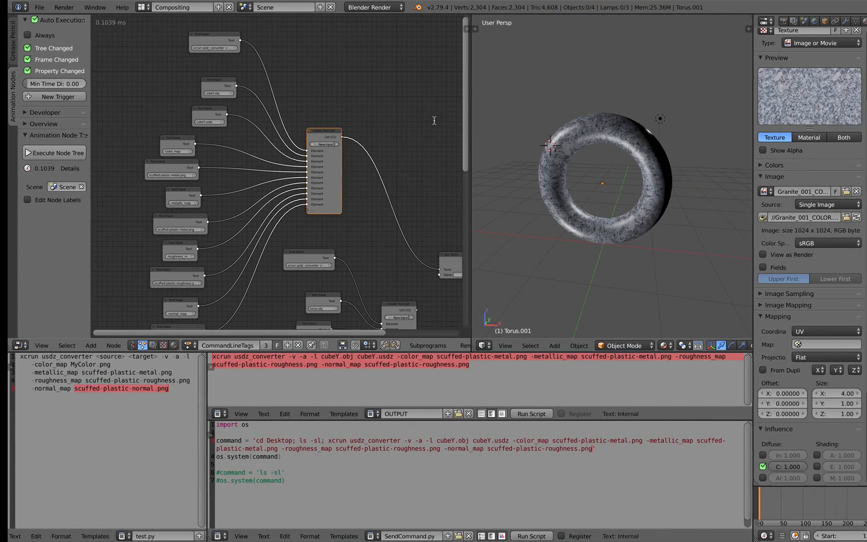
Back in Blender, select the granite torus and view it up close from the front.
right_click(565, 141)
middle_click_drag(582, 142, 586, 115)
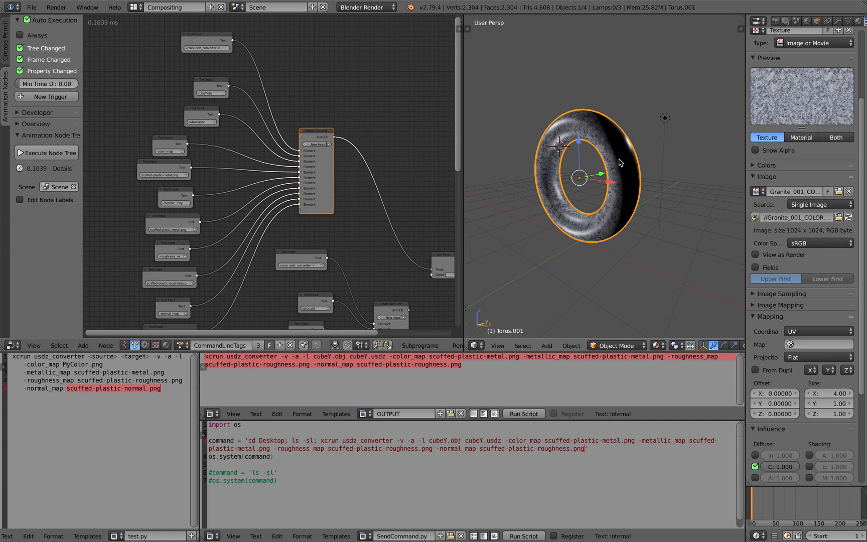
middle_click_drag(618, 162, 627, 150)
scroll(586, 169, "up", 3)
middle_click_drag(556, 171, 578, 170)
Start a Wavefront (.obj) export to the Desktop folder, limited to the selected object.
left_click(31, 7)
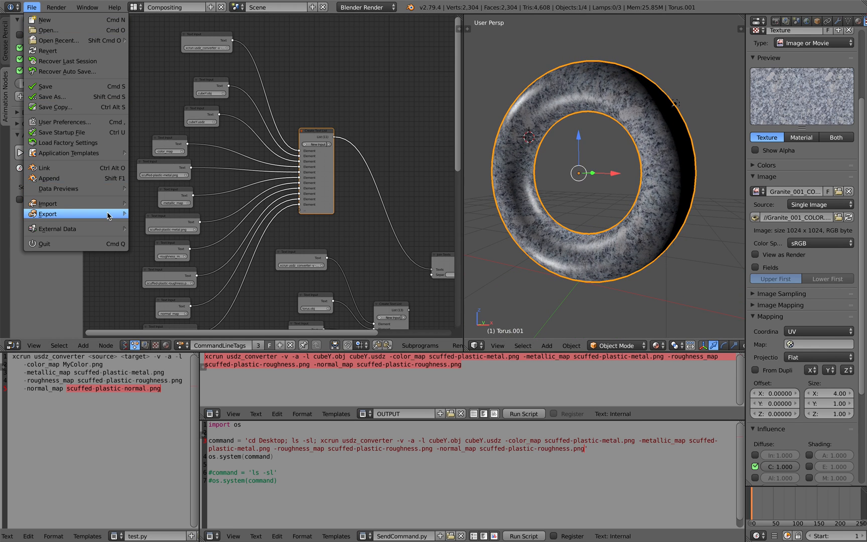
mouse_move(108, 214)
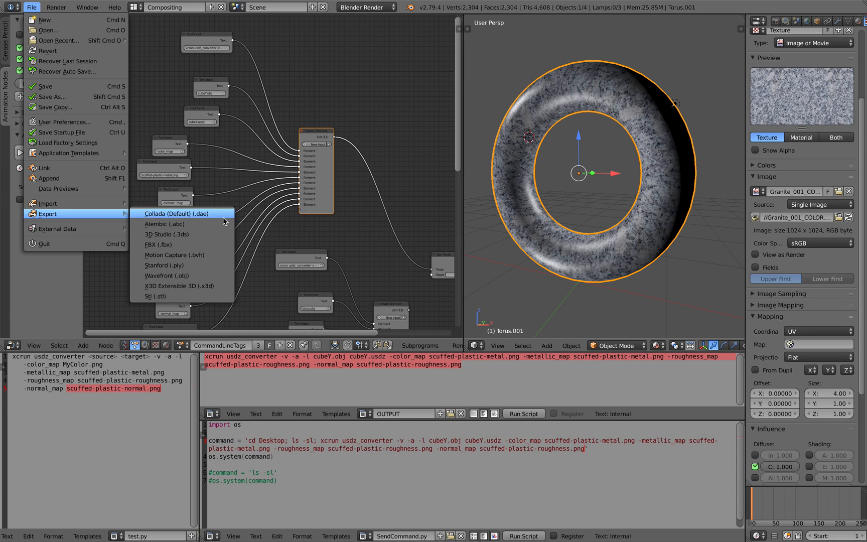
left_click(225, 275)
left_click(161, 47)
key("shift+Left")
key("shift+Left")
key("shift+Left")
key("shift+Left")
left_click(48, 418)
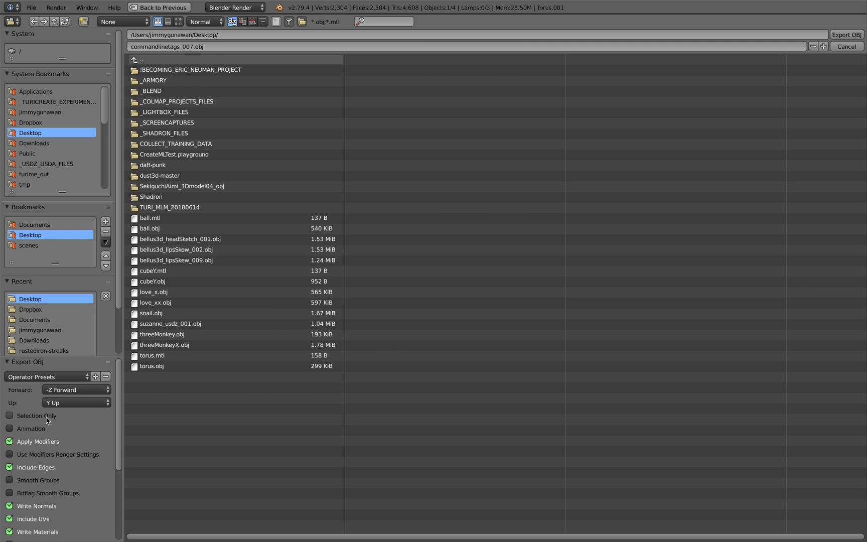
Name the export file torusY.obj and export it.
left_click(179, 45)
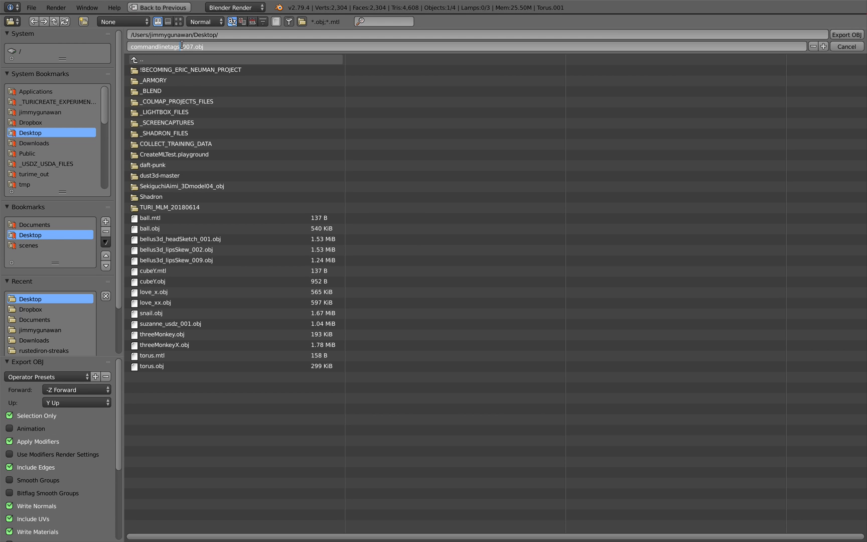
left_click_drag(192, 44, 46, 25)
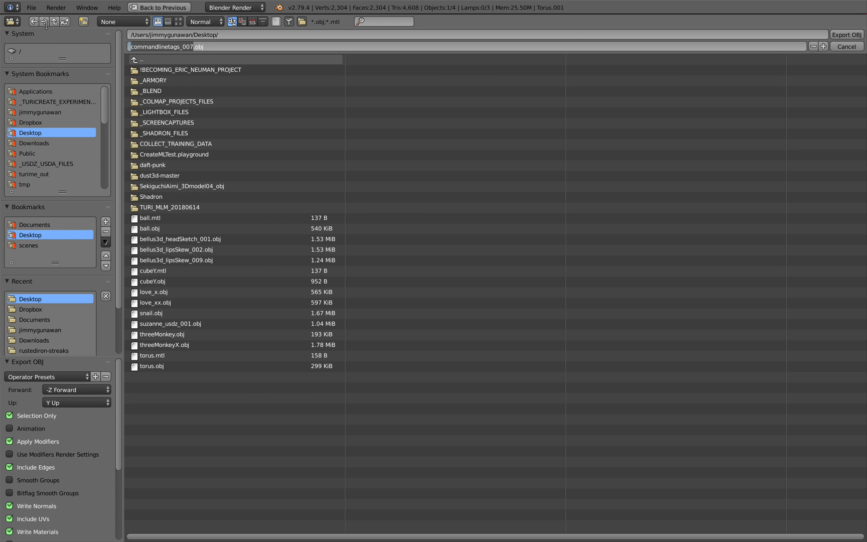
type("torusY")
left_click(846, 35)
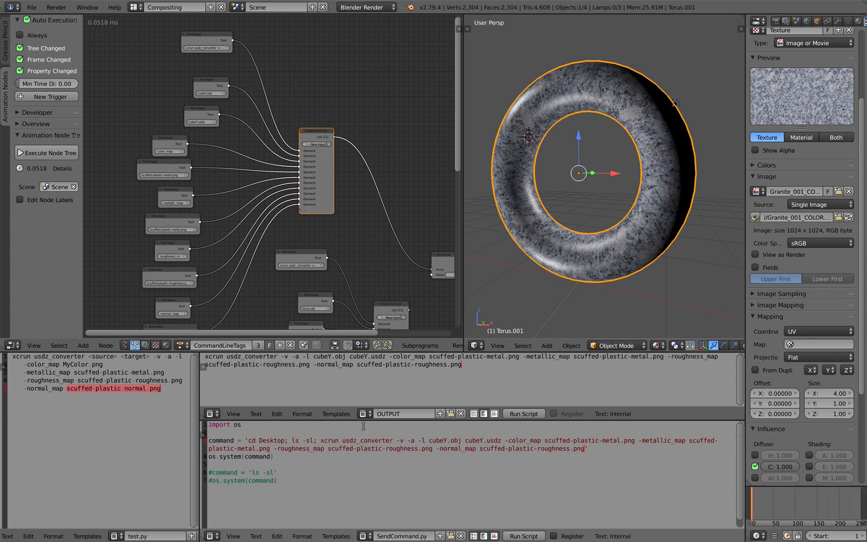
In SendCommand.py, change the command's source to torusY.obj and its target to torusY.usdz, and run the script.
double_click(446, 440)
type("torusY.obj ")
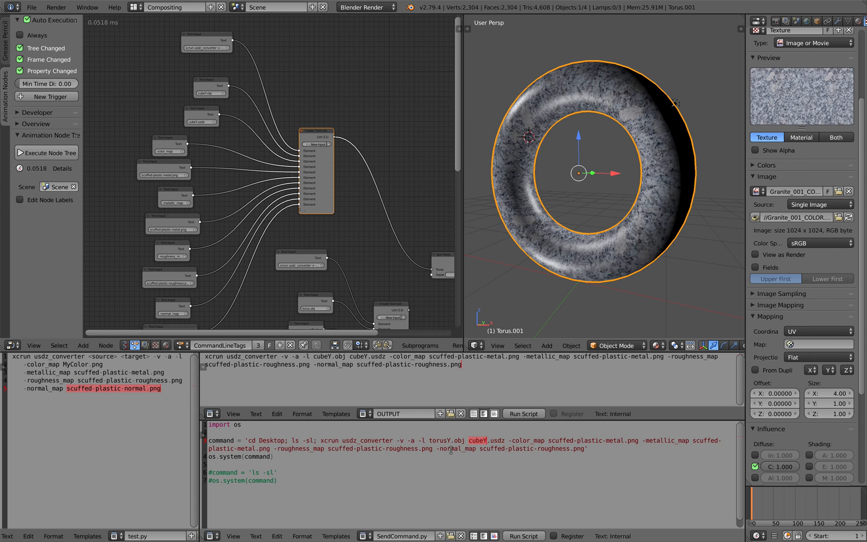
type("torusY")
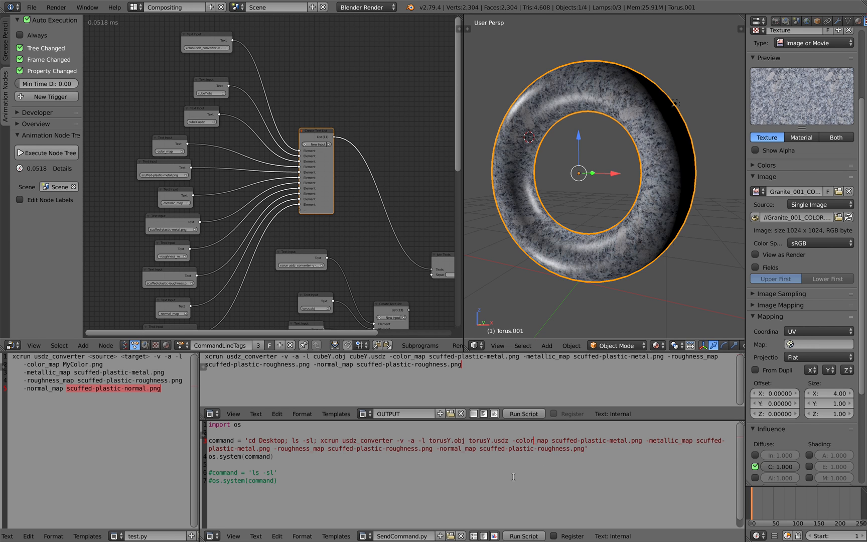
left_click(527, 537)
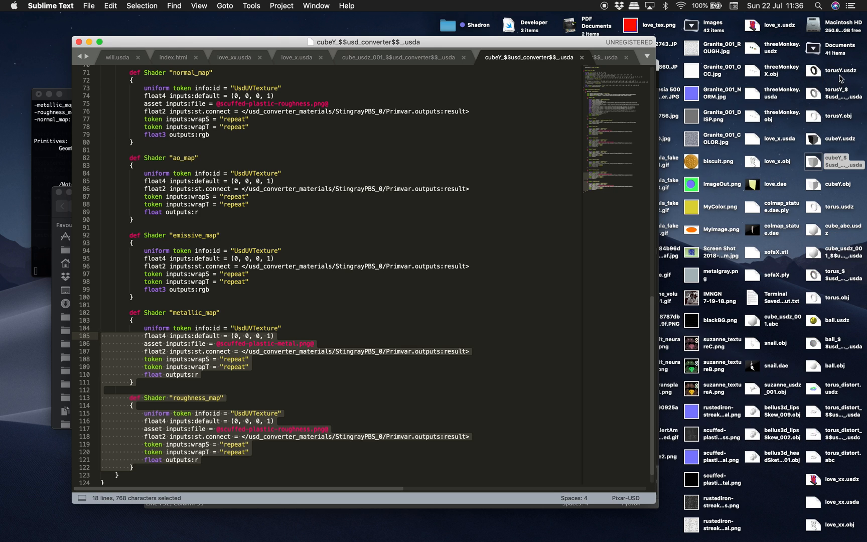
Preview torusY.usdz from the desktop and rotate the torus to inspect its scuffed-plastic material.
left_click(840, 75)
key("space")
left_click_drag(600, 204, 94, 259)
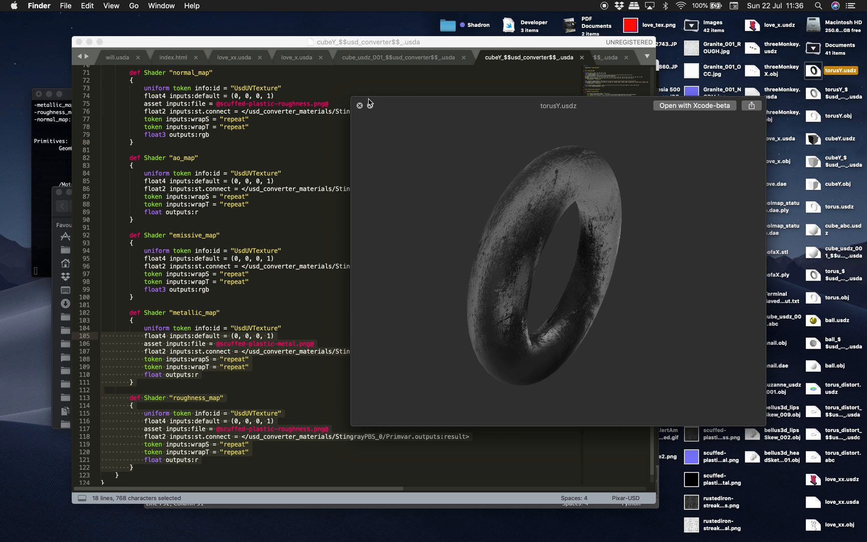
Close the preview, move the cubeY .usda window aside and minimize the build_usd.py window to uncover the desktop files.
left_click(359, 106)
left_click_drag(608, 61, 513, 65)
left_click_drag(583, 69, 516, 75)
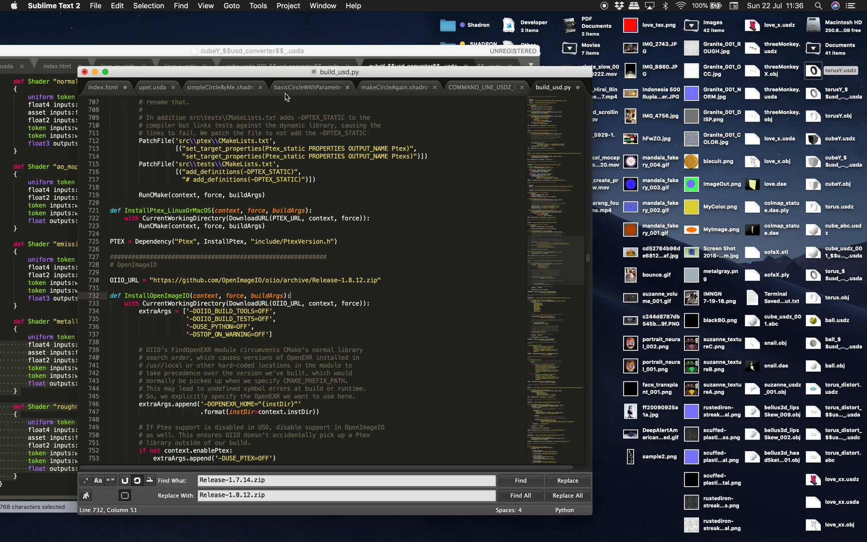
left_click(95, 72)
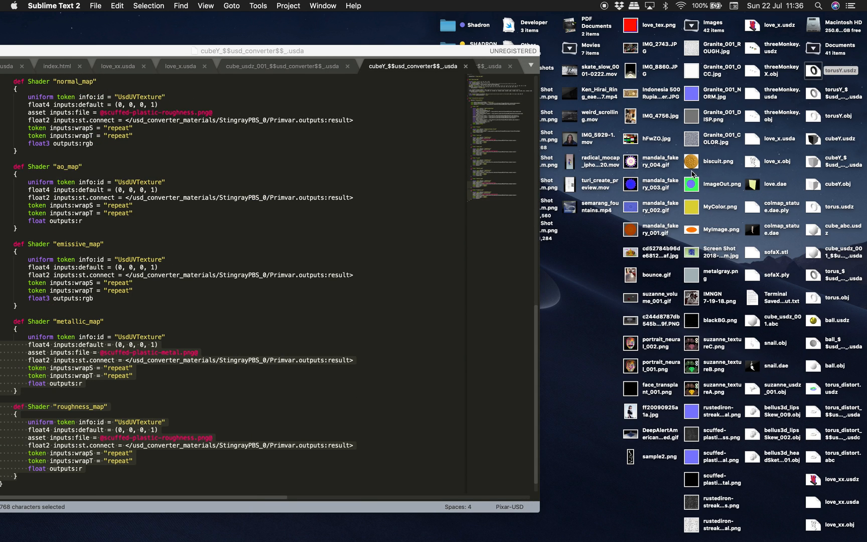
Select the Granite_001 NORM, DISP and COLOR images on the desktop and look through them in a preview.
left_click(721, 93)
left_click(722, 116, "shift")
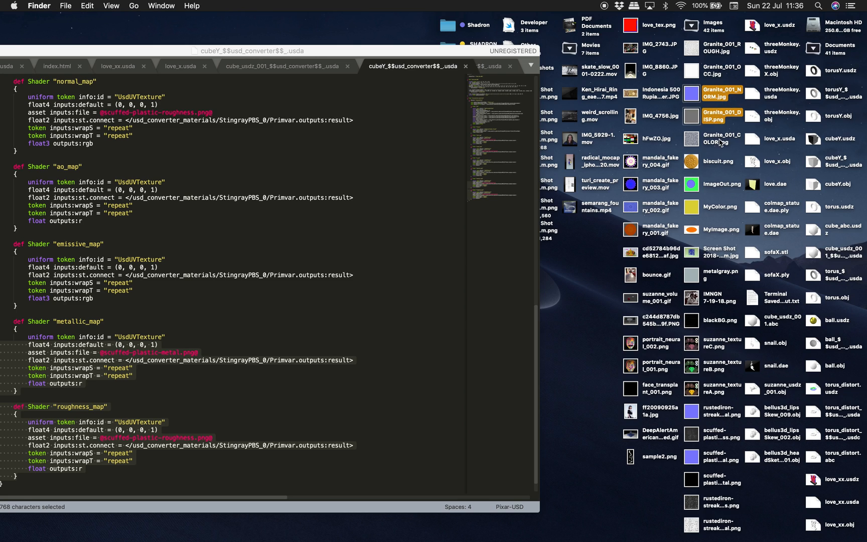
left_click(720, 142, "shift")
key("space")
key("Right")
key("Right")
key("Right")
key("Right")
key("Right")
key("Right")
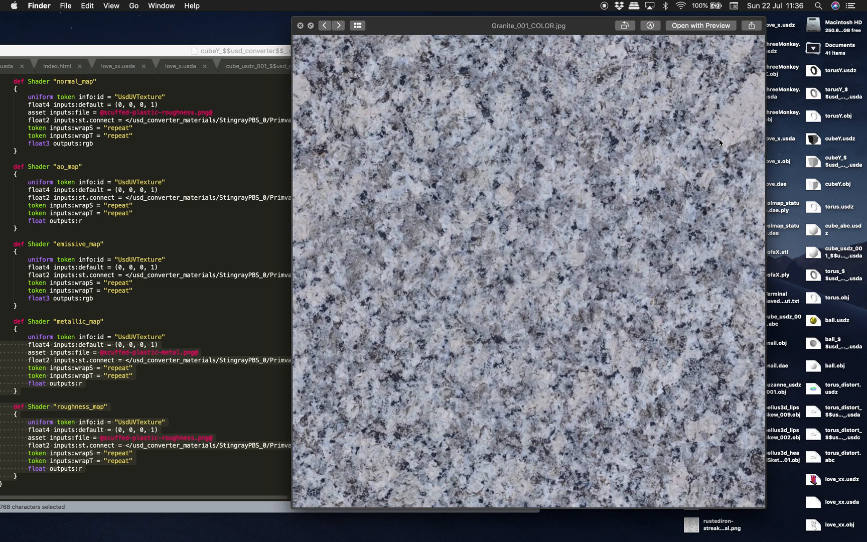
key("Left")
key("Left")
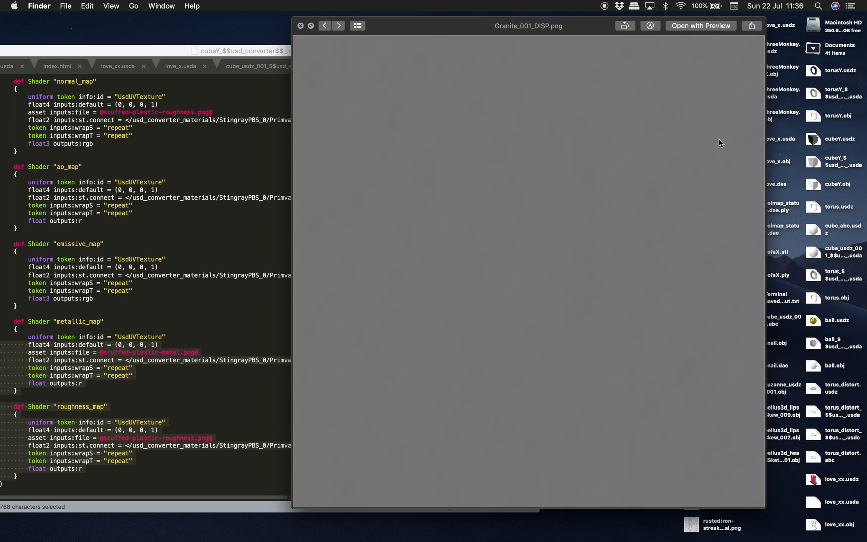
Switch to Blender and set the granite texture's mapping size X to 1 to check its effect on the torus.
key("ctrl+Right")
middle_click_drag(712, 140, 607, 107)
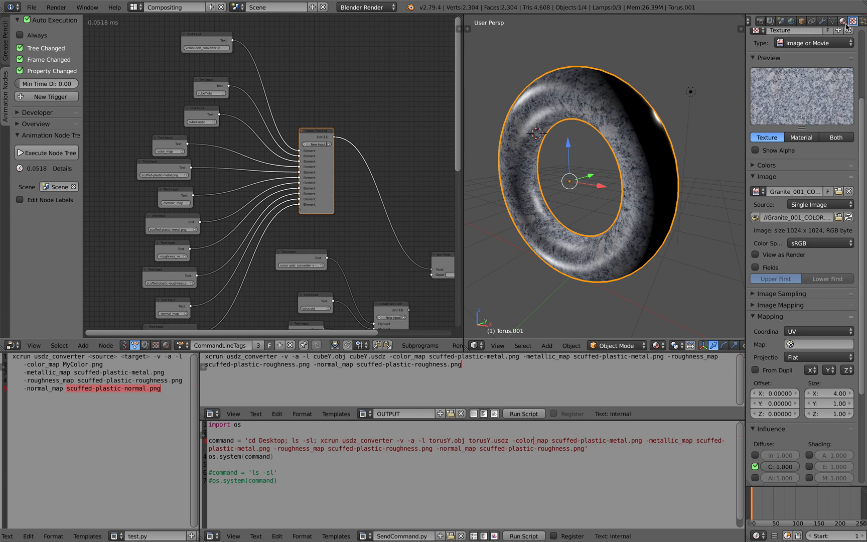
scroll(833, 249, "down", 2)
scroll(833, 250, "down", 3)
left_click_drag(833, 355, 815, 355)
left_click(832, 355)
type("1")
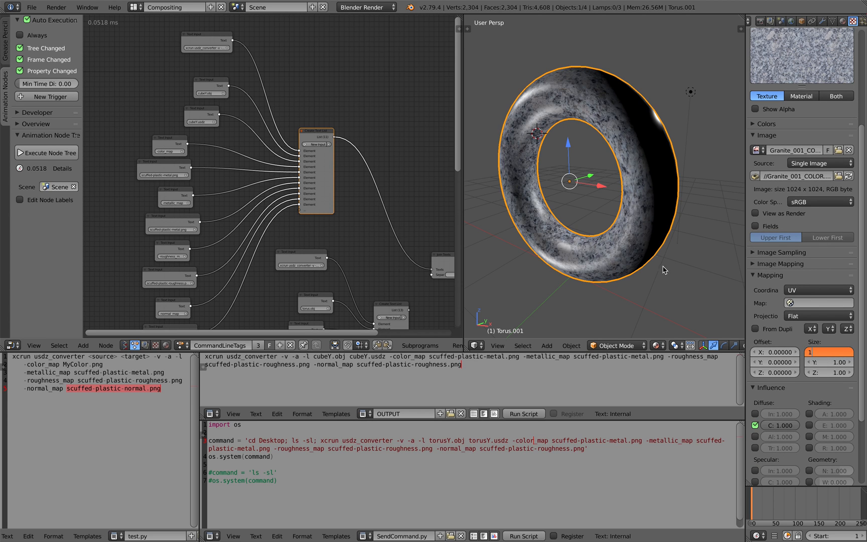
key("Return")
middle_click_drag(594, 163, 612, 193)
scroll(611, 193, "up", 3)
scroll(597, 163, "down", 5)
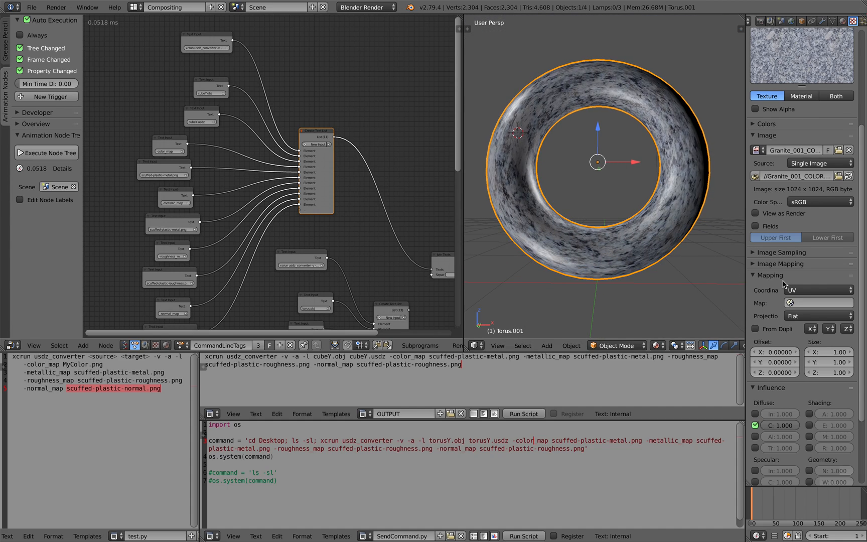
Set the granite texture's mapping size X back to 4 and check the torus from another angle.
left_click(820, 351)
type("4")
key("Return")
middle_click_drag(637, 215, 634, 145)
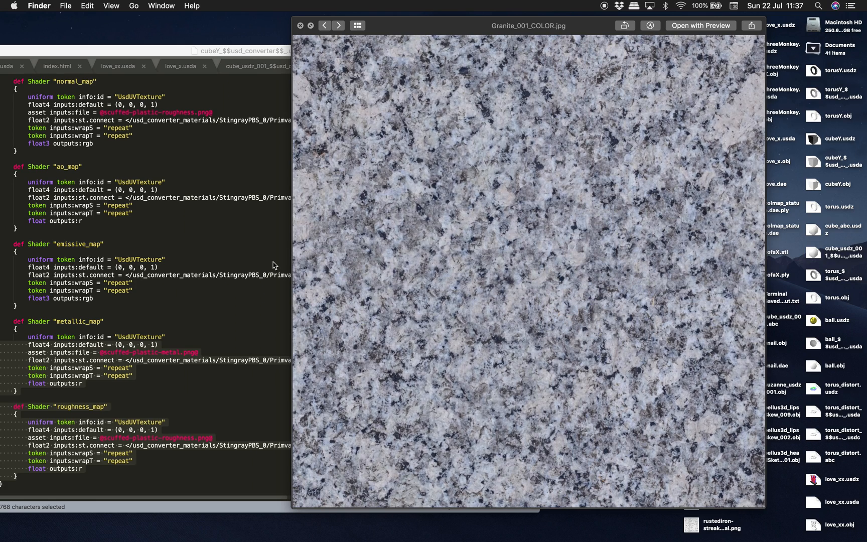
Switch to Sublime Text and bring the cubeY .usda window in front of the granite preview, shifting it slightly.
left_click(216, 258)
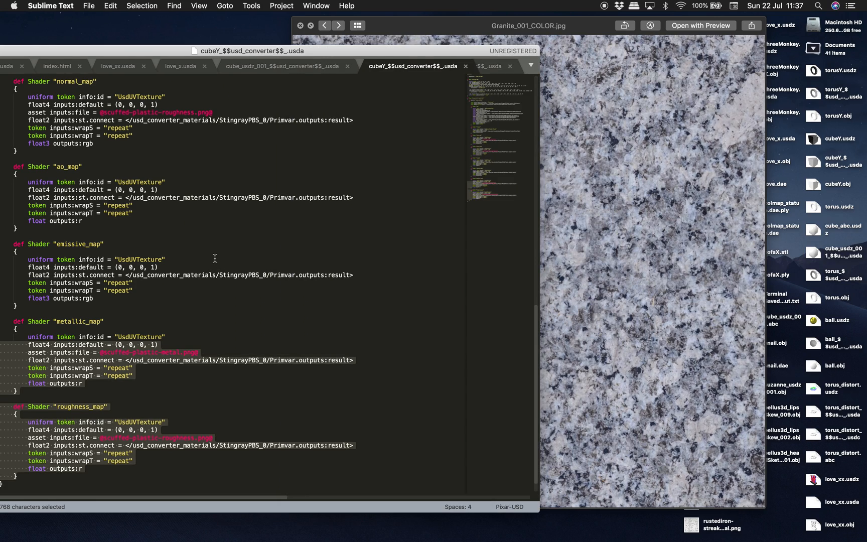
left_click_drag(246, 52, 300, 62)
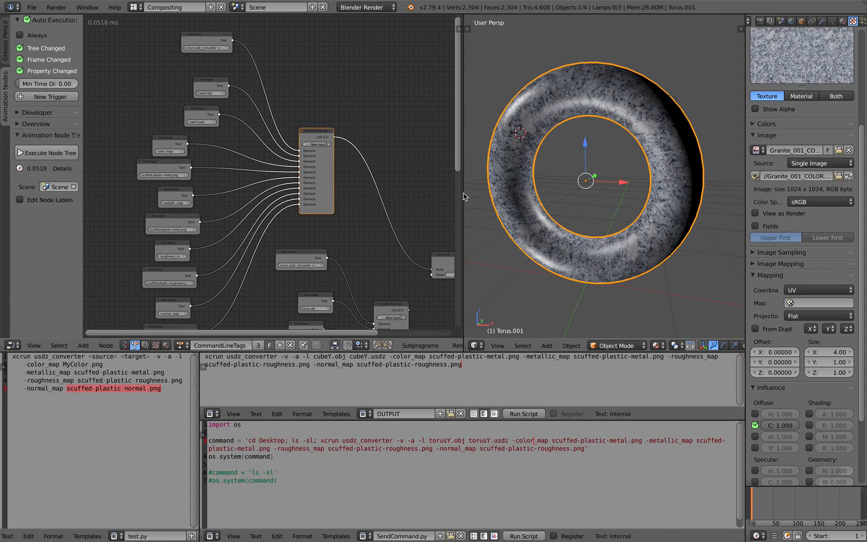
Back in Blender, link the granite torus Create Text List node's output to the Texts input of the Join Texts node.
middle_click_drag(466, 197, 565, 192)
middle_click_drag(316, 247, 294, 164)
scroll(306, 164, "up", 5)
mouse_move(267, 204)
middle_mouse_down()
mouse_move(277, 156)
mouse_move(292, 136)
mouse_move(263, 196)
middle_mouse_up()
scroll(272, 209, "up", 2)
scroll(198, 147, "up", 3)
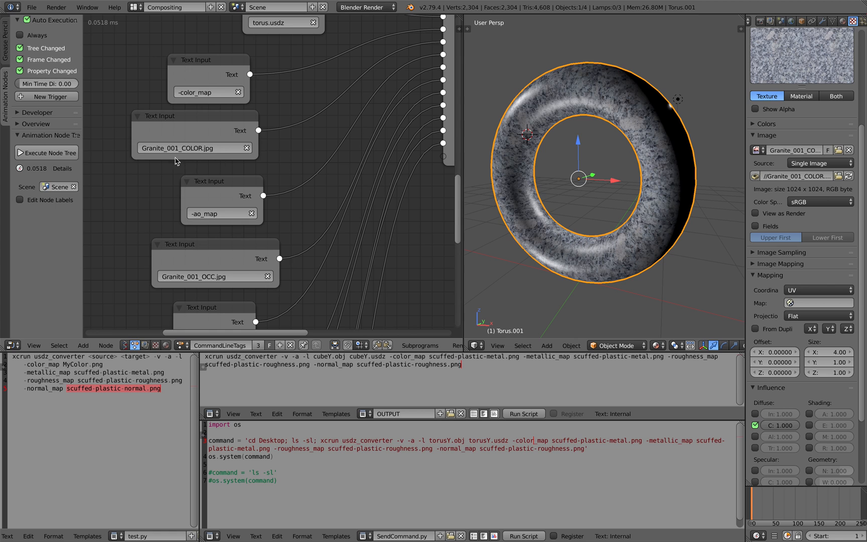
scroll(277, 174, "down", 7)
middle_click_drag(365, 79, 287, 175)
left_click(310, 145)
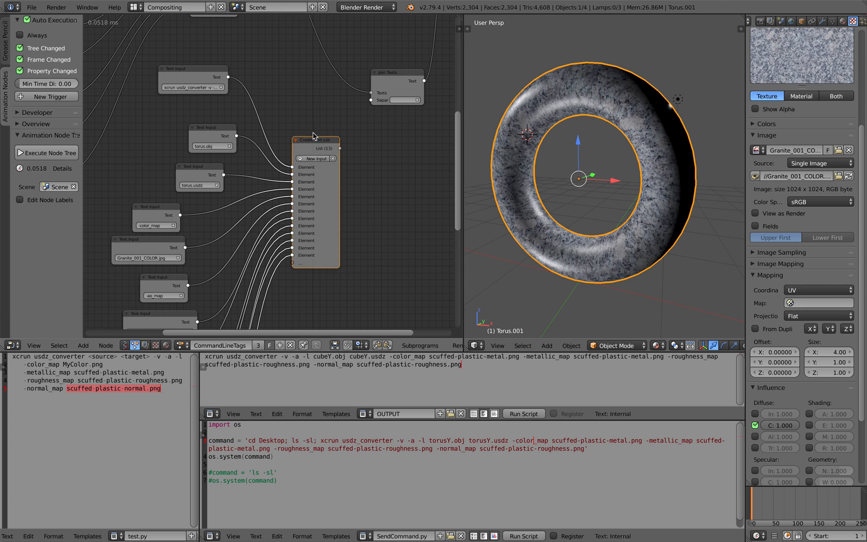
middle_click_drag(335, 128, 260, 224)
scroll(260, 223, "up", 1)
left_click_drag(254, 242, 296, 189)
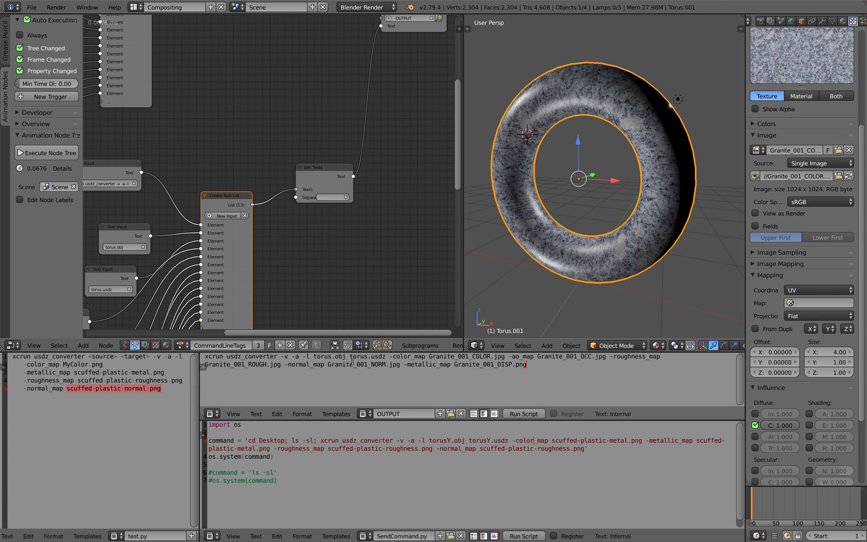
Change the source file name in the torus.obj Text Input node to torusY.obj.
scroll(182, 57, "down", 3)
middle_click_drag(181, 56, 251, 321)
middle_click_drag(212, 203, 262, 190)
scroll(265, 52, "up", 5)
scroll(225, 210, "up", 3)
left_click(245, 233)
left_click(245, 232)
type("Y")
left_click(199, 221)
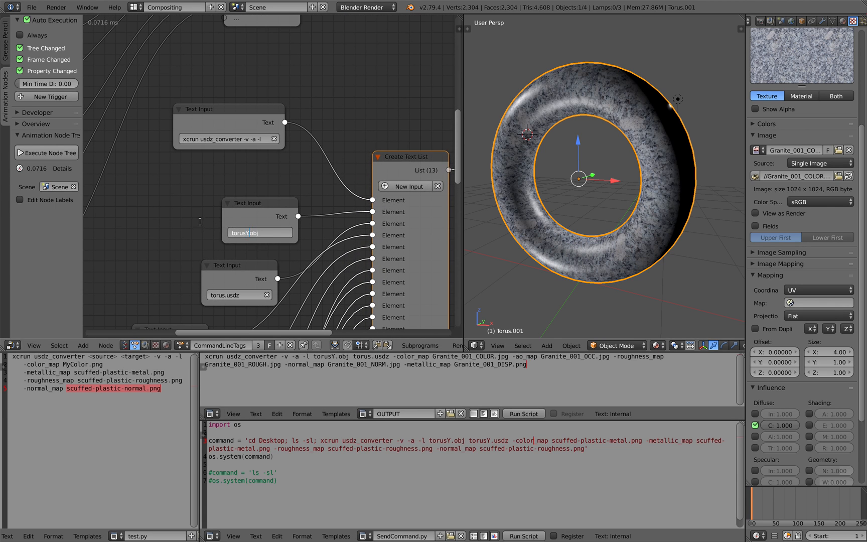
Change the target file name in the torus.usdz Text Input node to torusY.usdz.
middle_click_drag(207, 236, 217, 167)
scroll(216, 167, "up", 3)
left_click(227, 242)
left_click(227, 244)
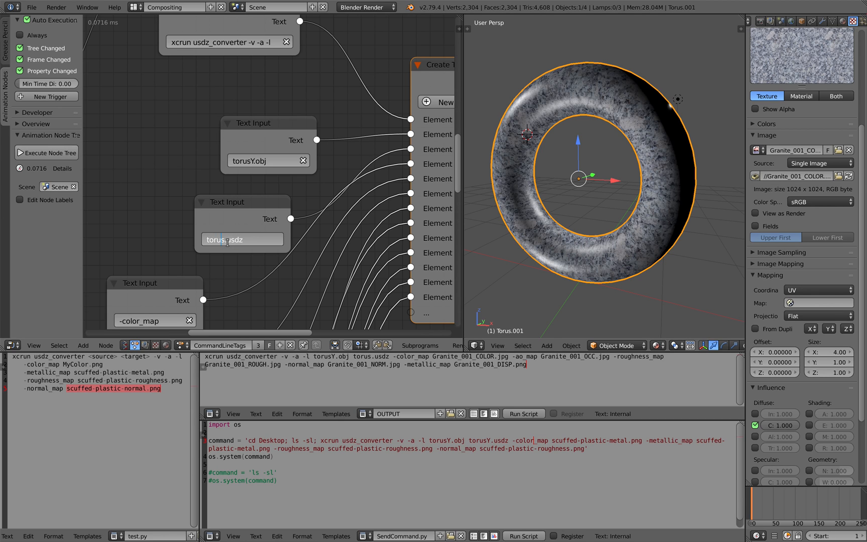
type("Y")
key("Return")
scroll(221, 191, "down", 2)
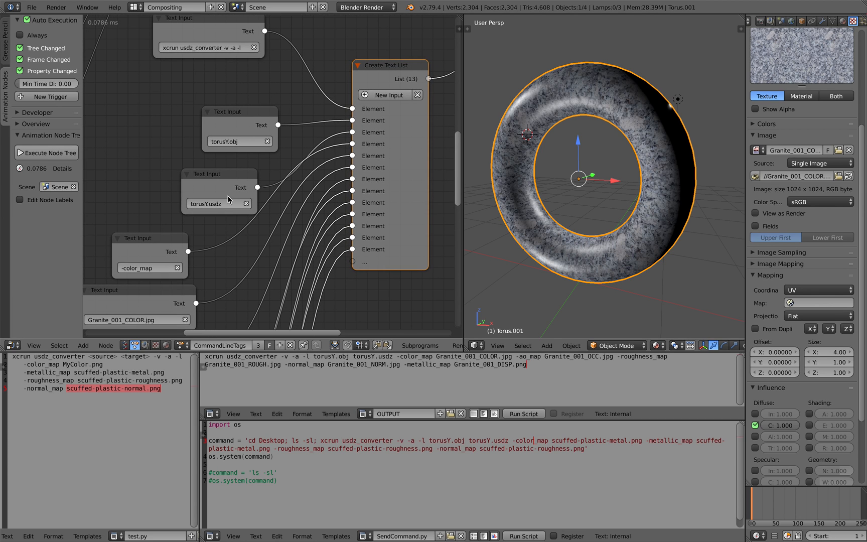
Copy the generated command from the OUTPUT text and paste it over the xcrun usdz_converter command in SendCommand.py.
key("ctrl+a")
key("ctrl+c")
left_click(460, 457)
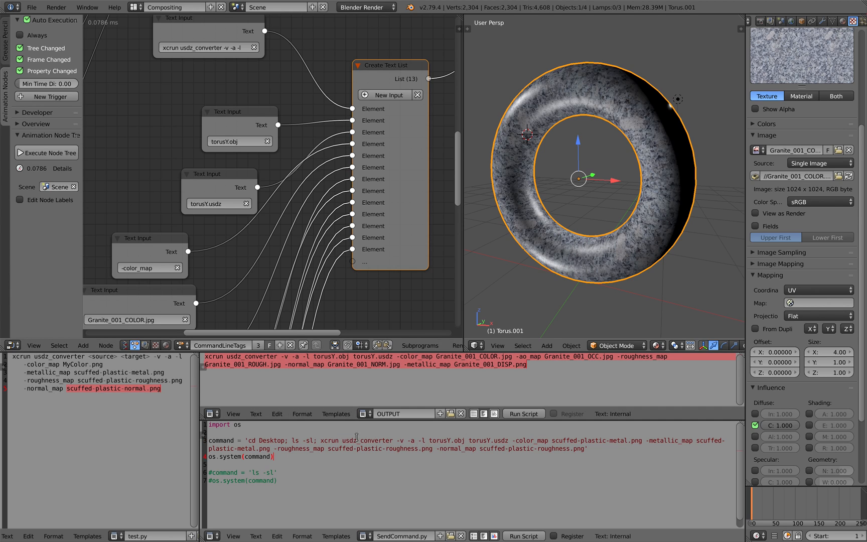
left_click_drag(321, 440, 375, 441)
left_click_drag(584, 446, 584, 446)
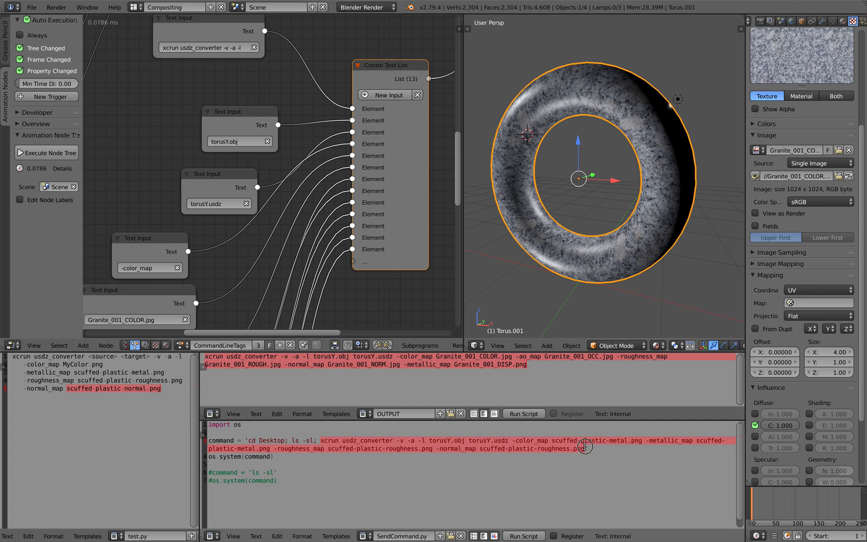
key("ctrl+v")
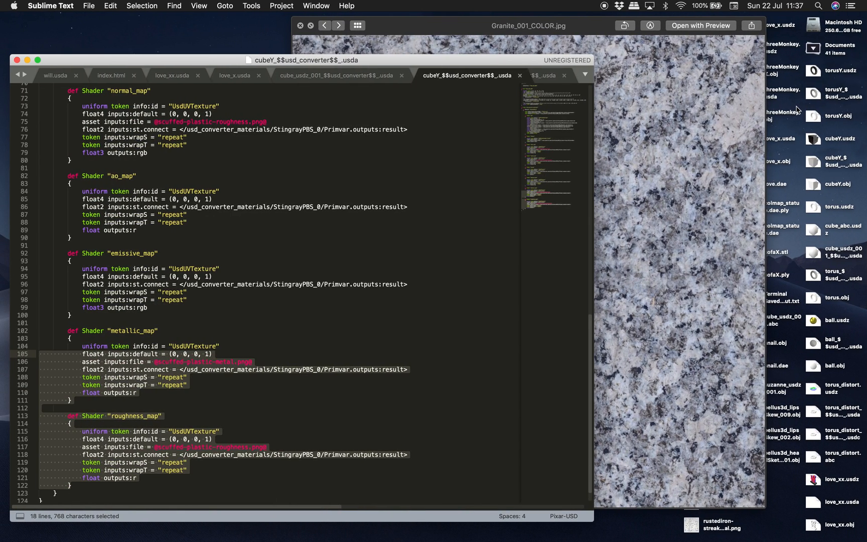
Switch to the desktop, preview the regenerated torusY.usdz and rotate the torus to inspect its granite material.
left_click(812, 97)
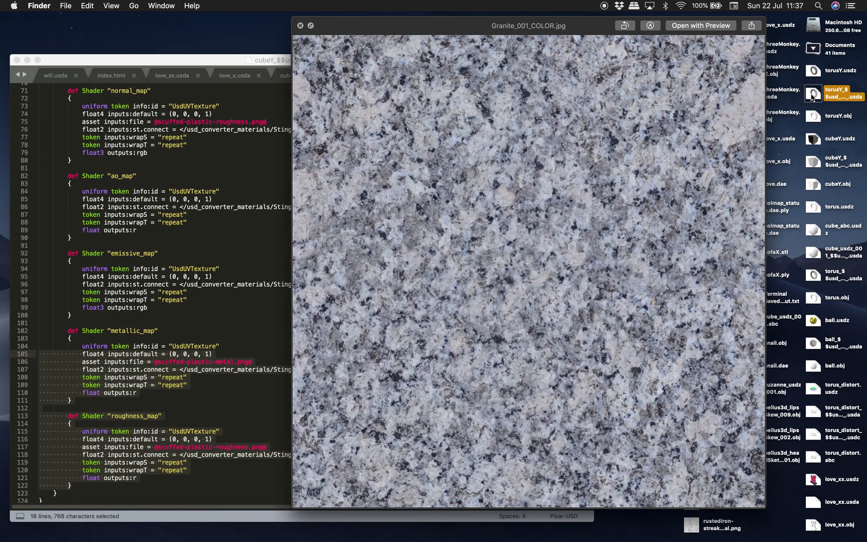
left_click(814, 75)
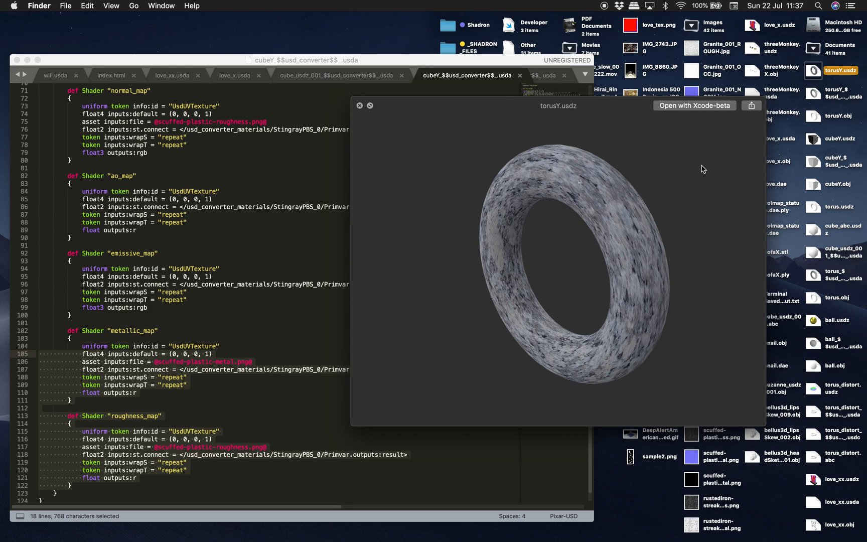
left_click_drag(614, 253, 564, 232)
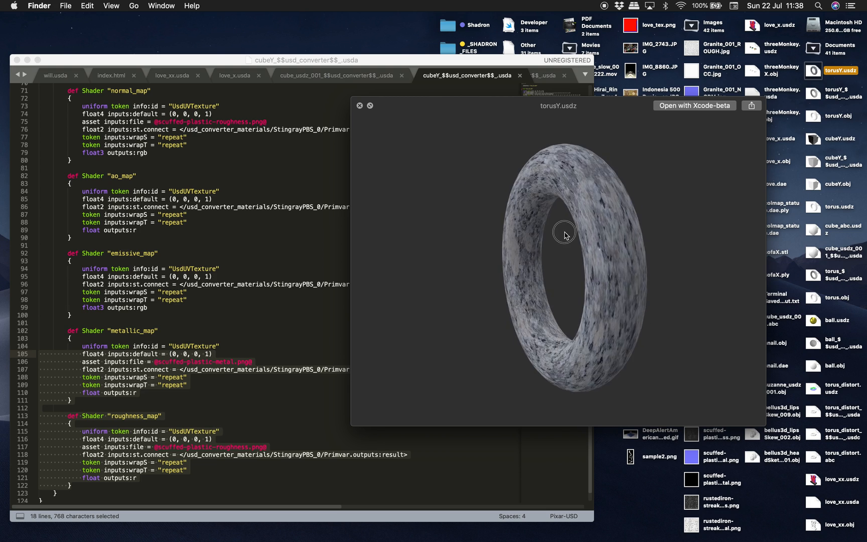
Preview cubeY.usdz for comparison, return to torusY.usdz and rotate the torus to view it from other angles.
left_click(812, 140)
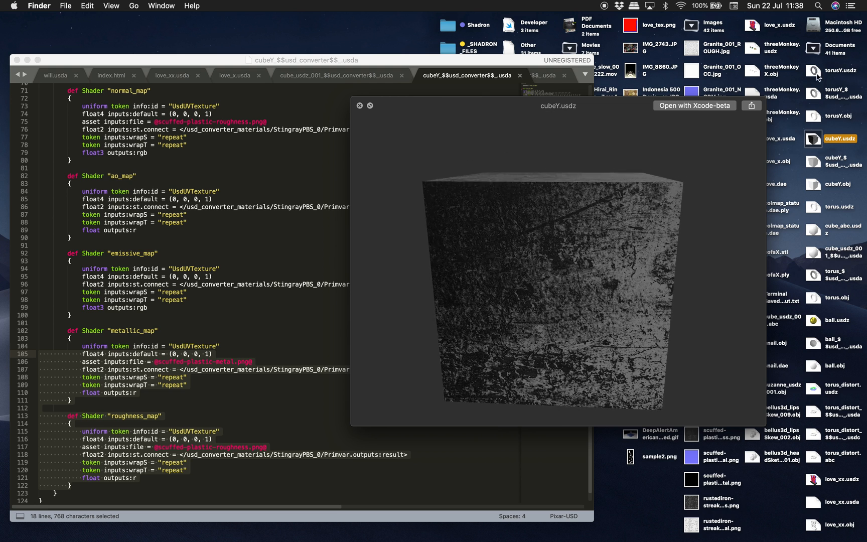
key("Up")
key("Up")
key("Up")
left_click_drag(608, 229, 531, 246)
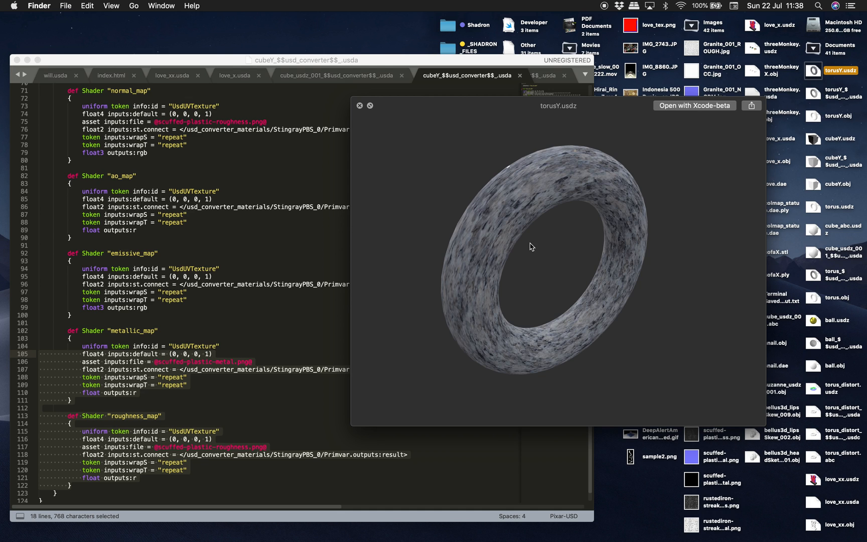
left_click_drag(611, 254, 519, 170)
Look at the sharing options for torusY.usdz, dismiss them, and reposition the preview to inspect the torus from the front.
left_click(751, 105)
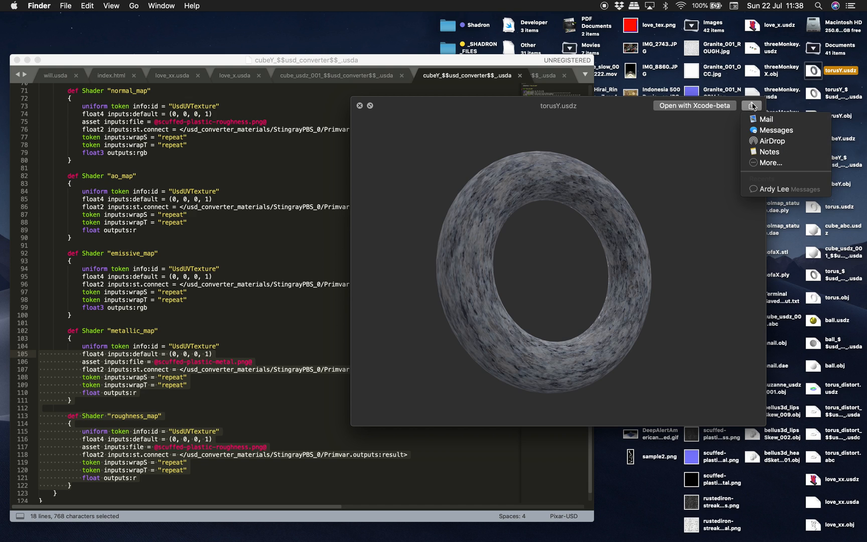
left_click(690, 159)
left_click_drag(631, 111, 590, 125)
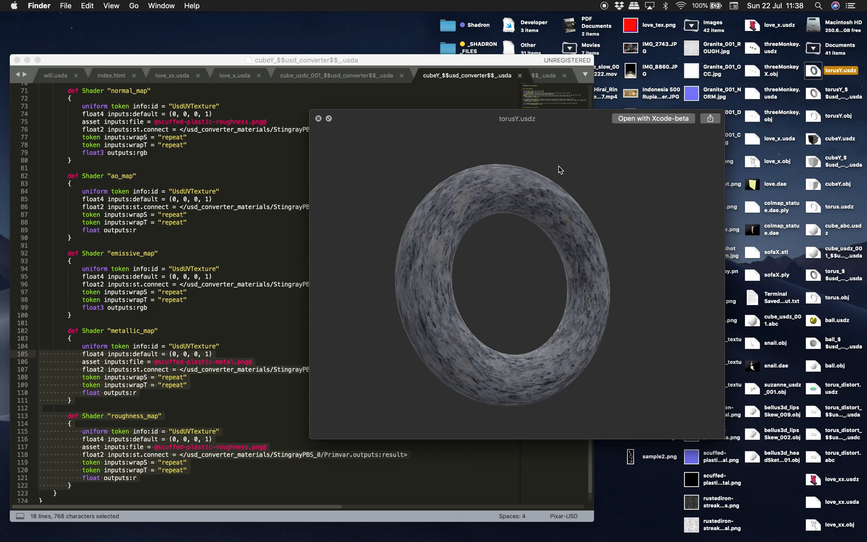
left_click_drag(554, 171, 391, 183)
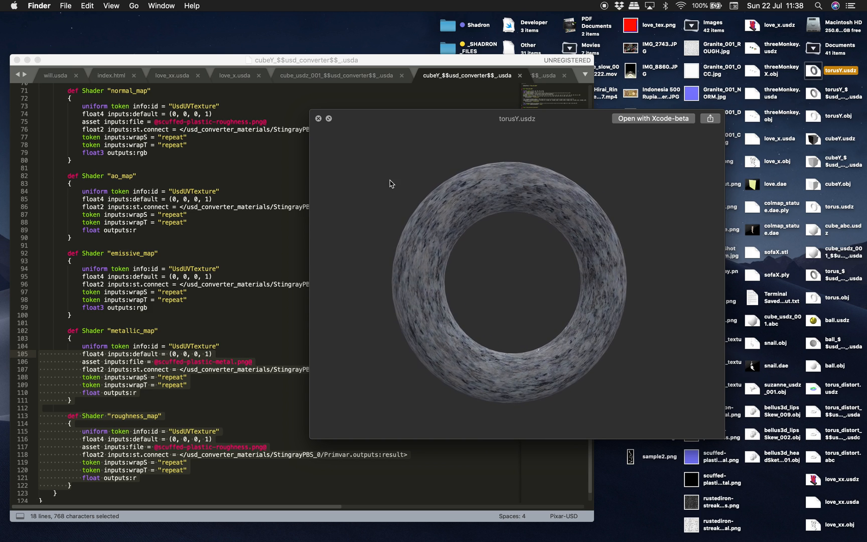
Close the preview and enlarge the cubeY .usda window in Sublime Text to view the file from its beginning.
left_click(318, 118)
left_click_drag(360, 64, 389, 44)
left_click_drag(620, 498, 757, 505)
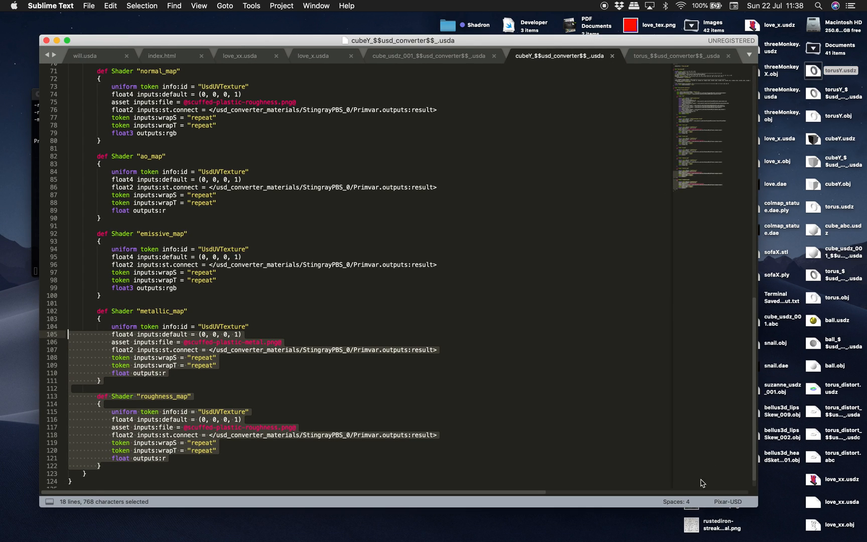
left_click(444, 336)
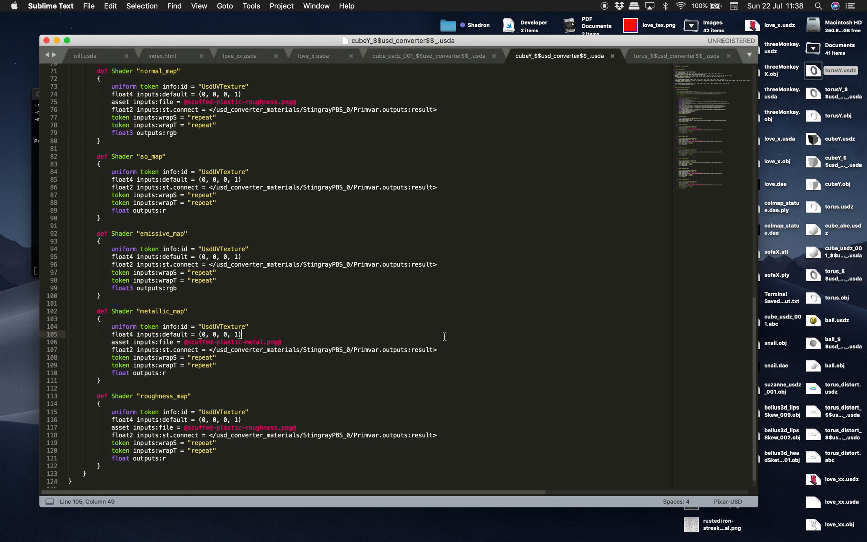
scroll(542, 216, "up", 20)
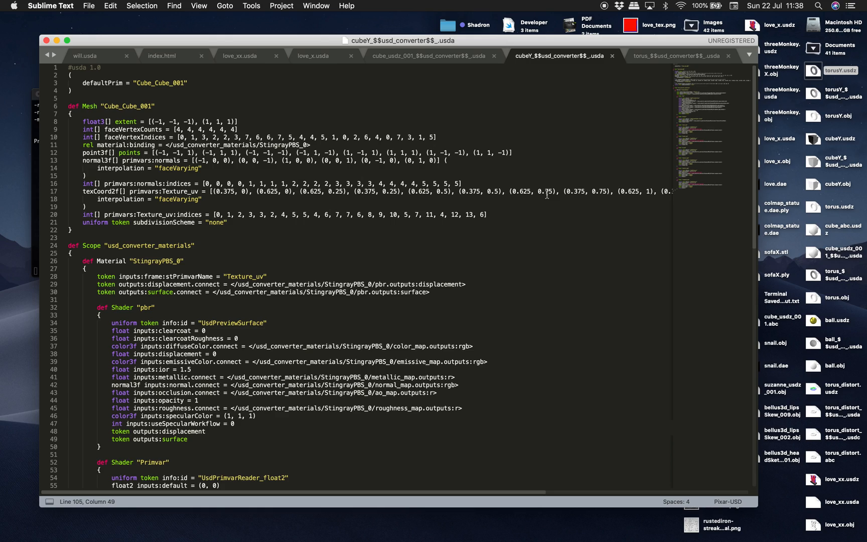
Switch to the browser, look over the INSTALLING USD: Python and BIN note, and return to the Free PBR page.
key("ctrl+Right")
key("ctrl+Right")
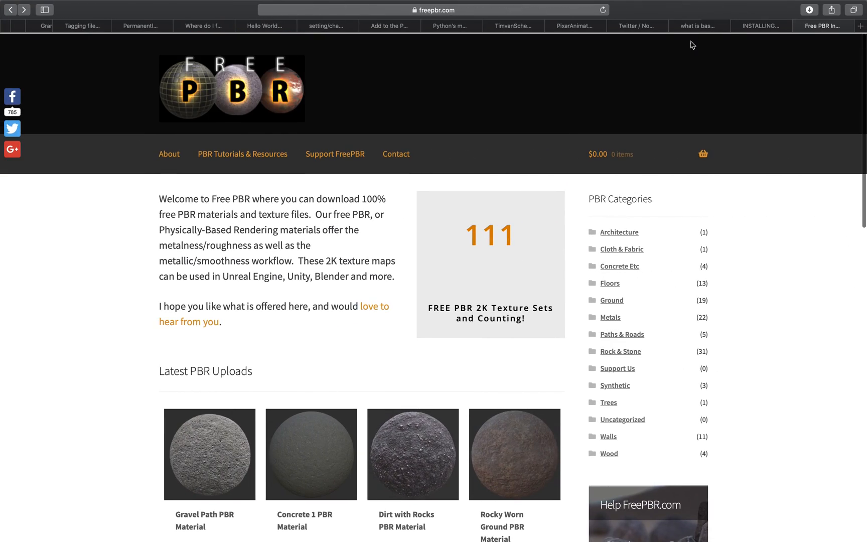
left_click(743, 29)
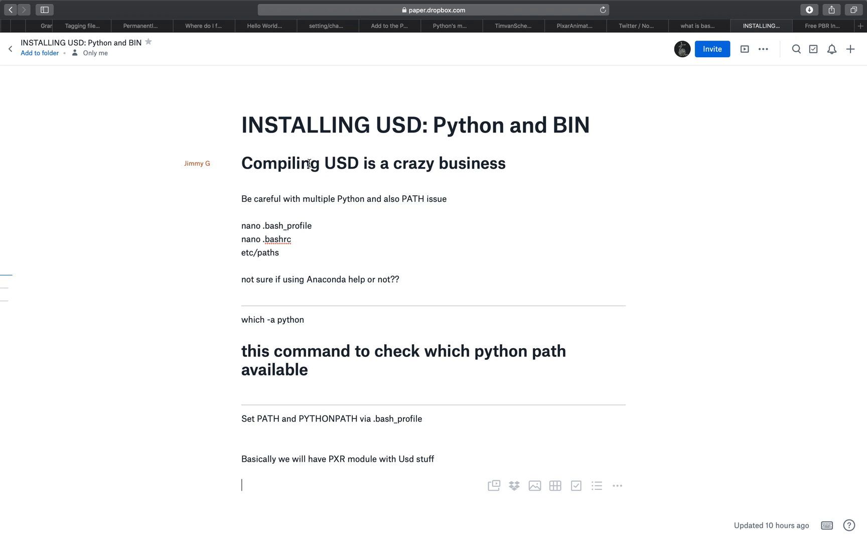
left_click_drag(277, 163, 326, 202)
left_click(496, 174)
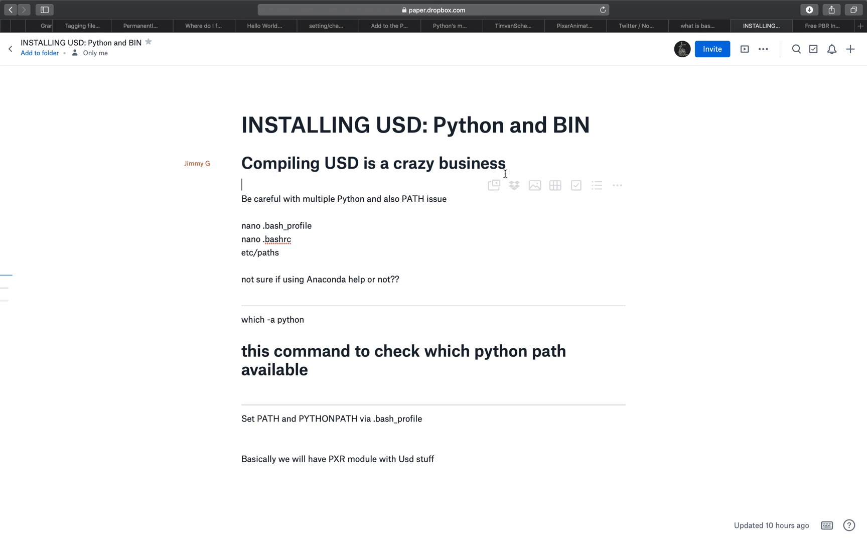
left_click(825, 28)
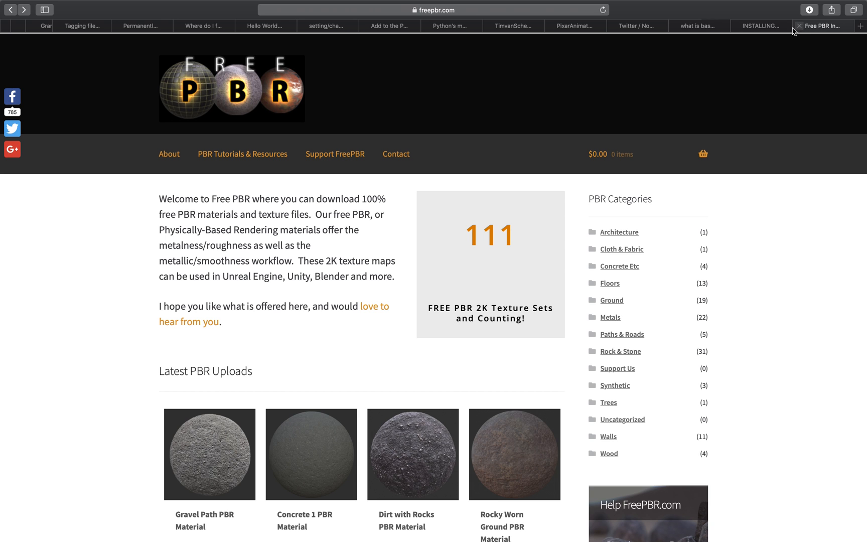
Open the PixarAnimationStudios/USD repository and read through the README's prerequisites and build script instructions.
left_click(591, 28)
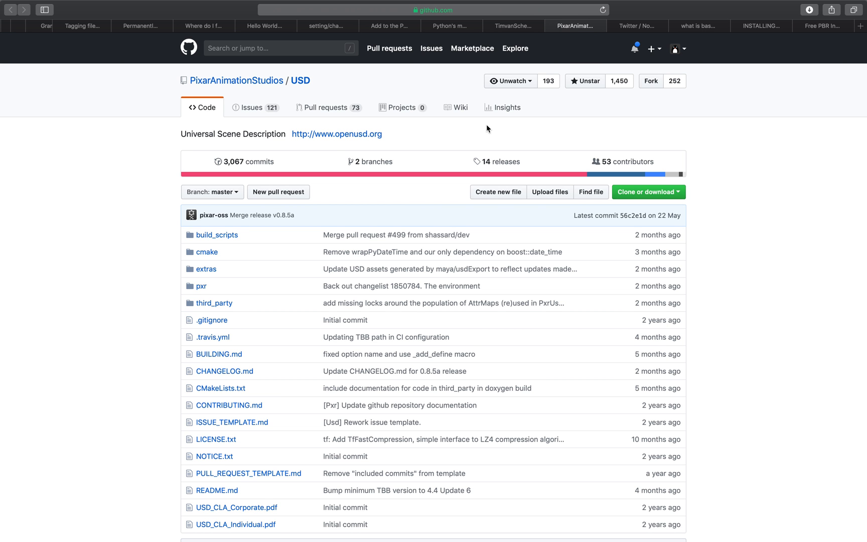
scroll(384, 245, "down", 20)
scroll(408, 243, "down", 10)
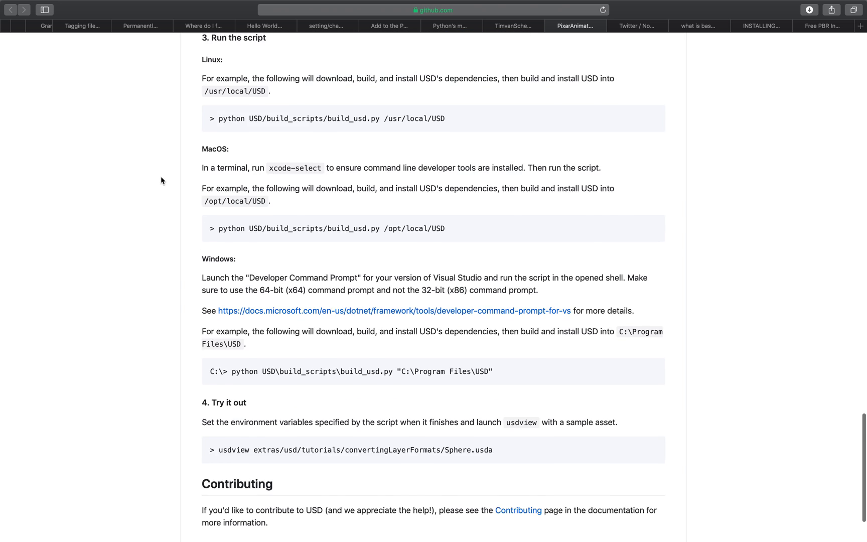
scroll(161, 177, "down", 3)
scroll(403, 261, "up", 12)
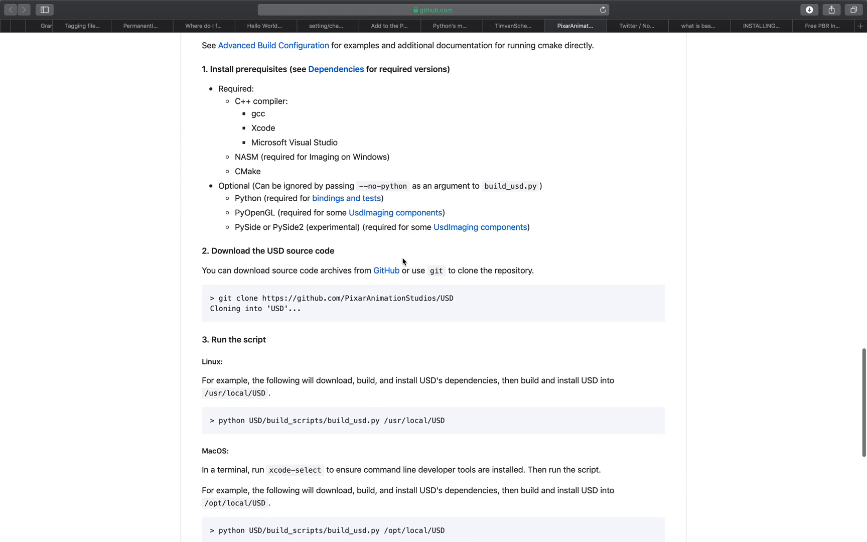
scroll(399, 251, "up", 20)
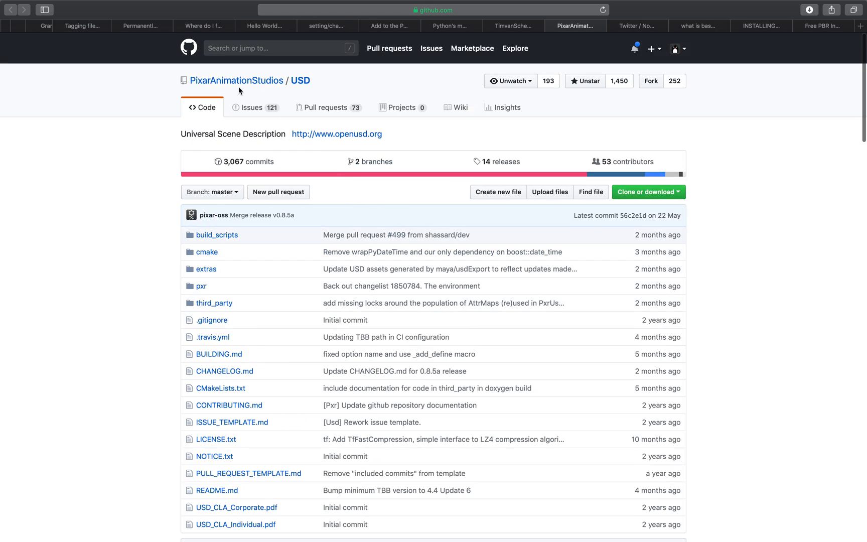
left_click(389, 13)
Return to Blender to view the torus, check the cubeY .usda file in Sublime Text, and switch back to Blender.
key("ctrl+Left")
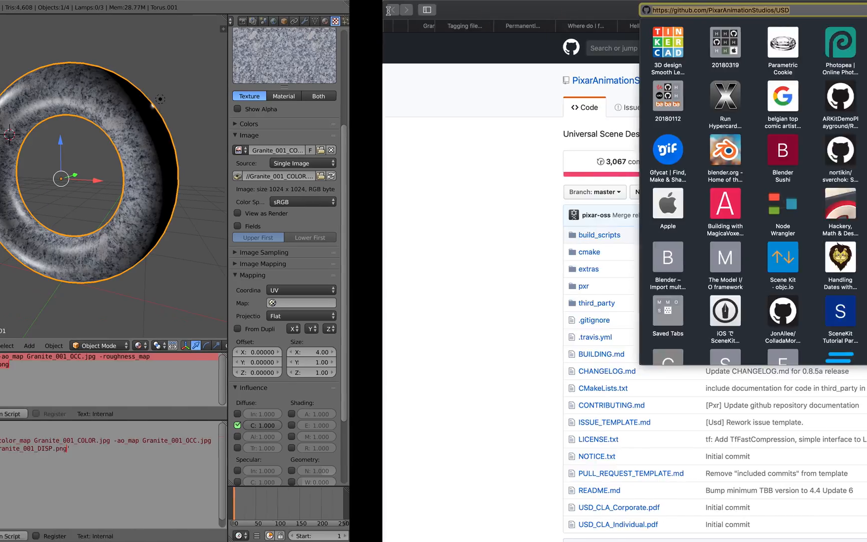
left_click(547, 219)
middle_click_drag(552, 221, 543, 219)
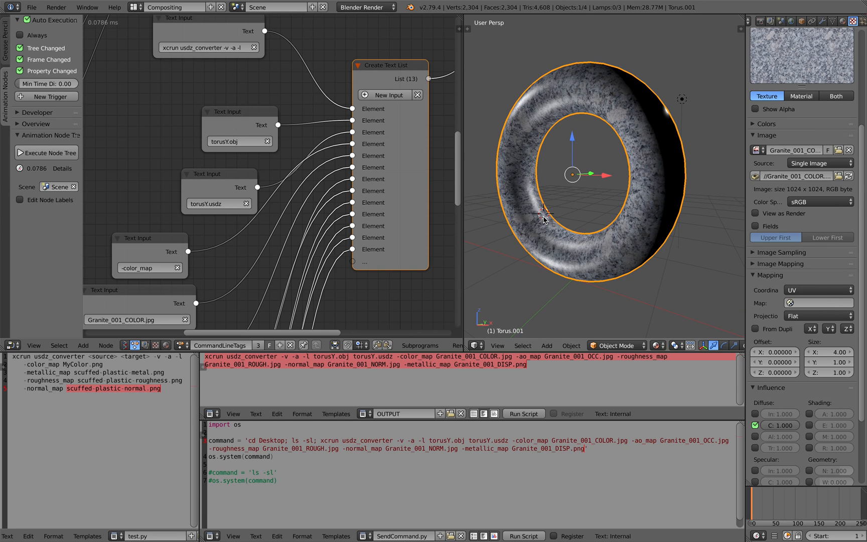
key("ctrl+Left")
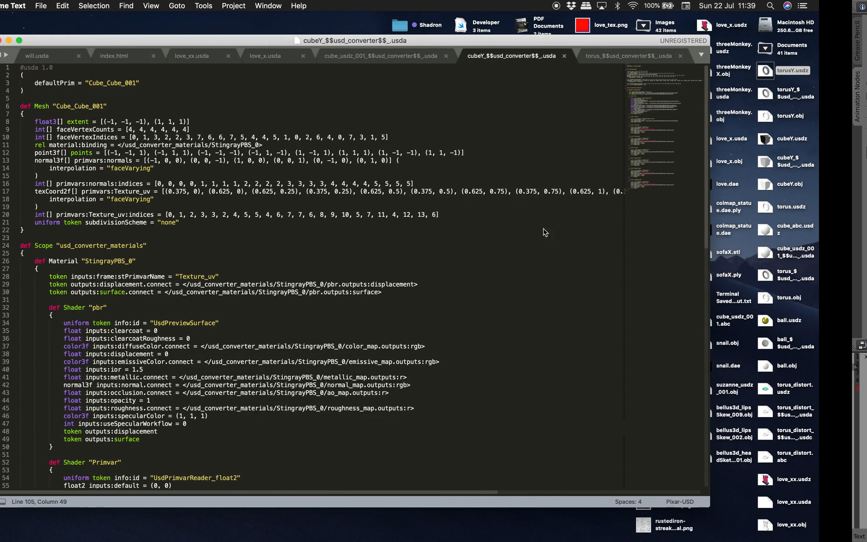
left_click(400, 305)
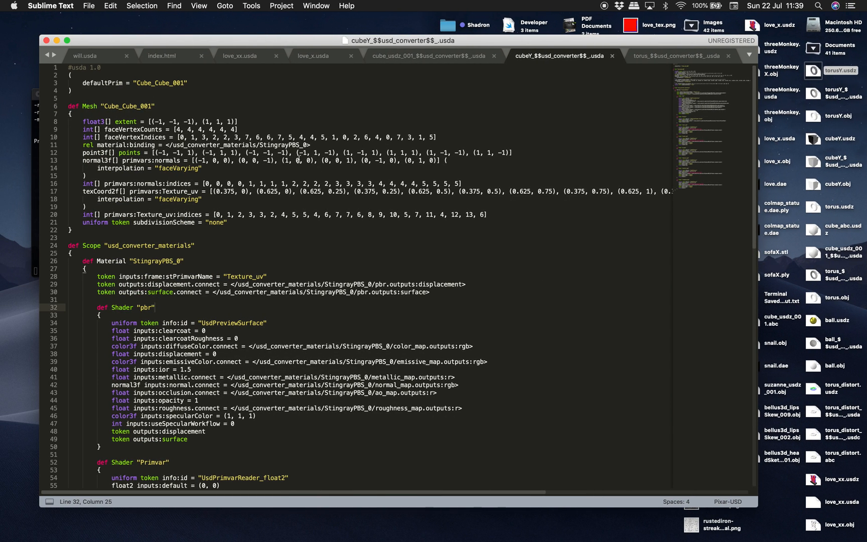
key("ctrl+Right")
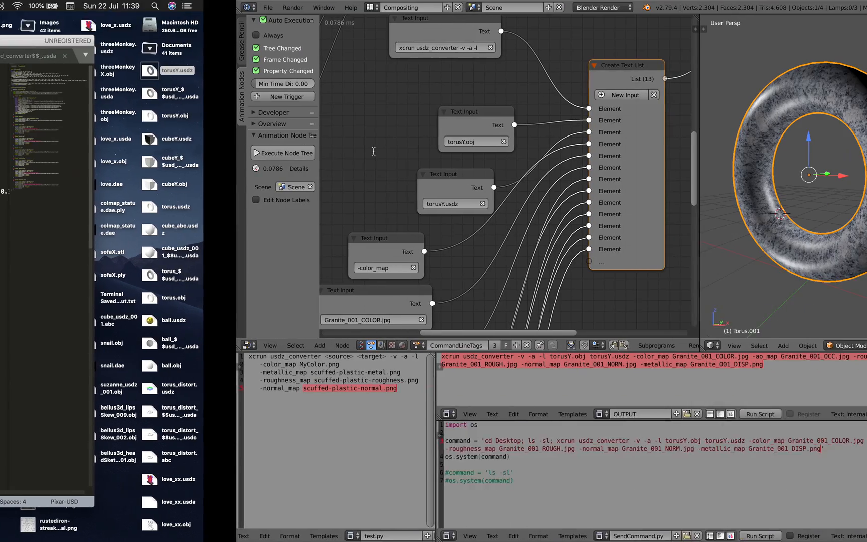
Try to rotate the torus freely with trackball rotation.
middle_click_drag(590, 180, 585, 185)
scroll(595, 184, "down", 3)
key("r")
key("r")
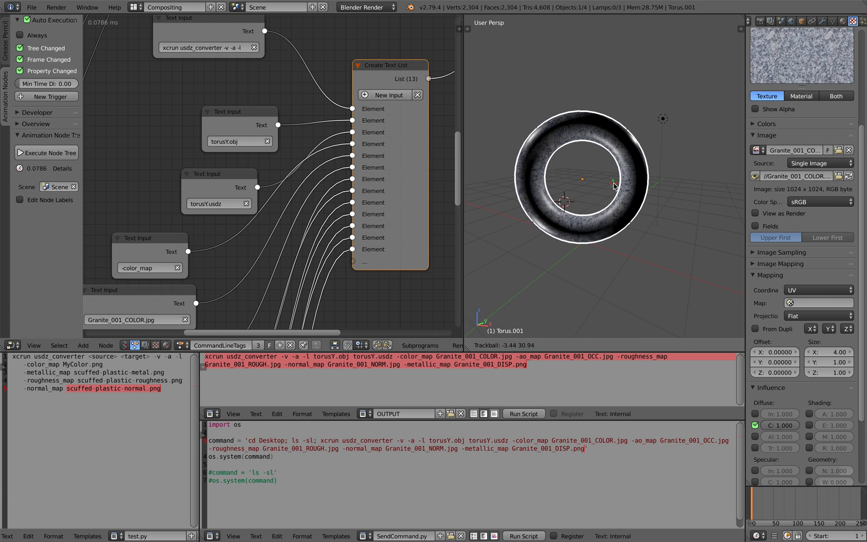
left_click(621, 181)
Examine the granite torus in the 3D viewport from several angles, glancing in between at the cubeY .usda file.
middle_click_drag(624, 182, 620, 157)
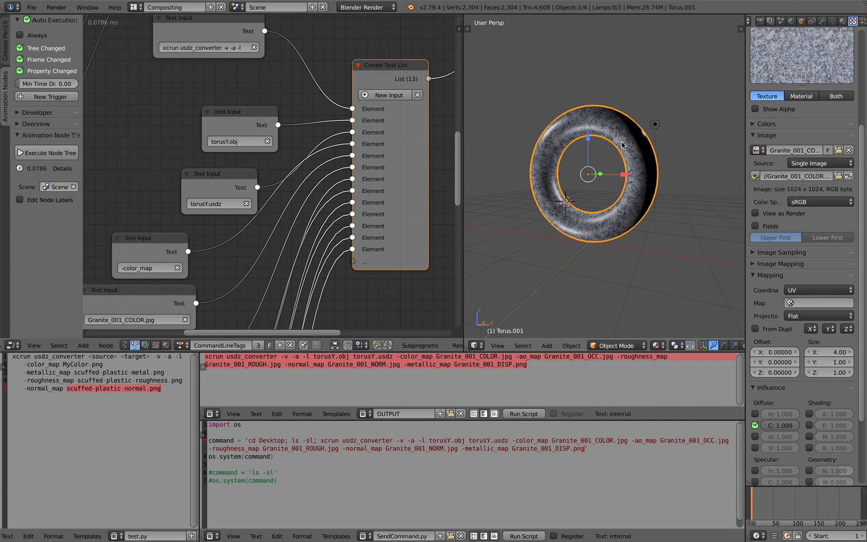
scroll(421, 116, "down", 3)
middle_click_drag(578, 124, 559, 118)
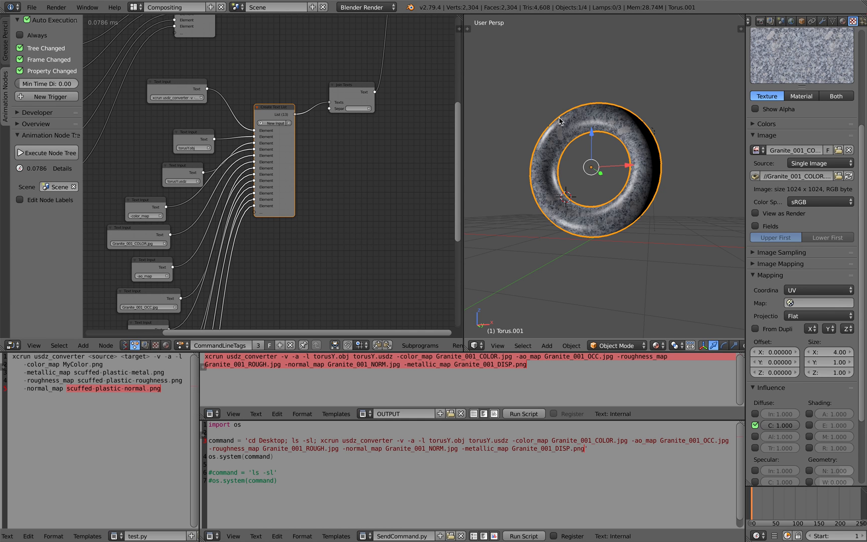
middle_click_drag(559, 120, 625, 163)
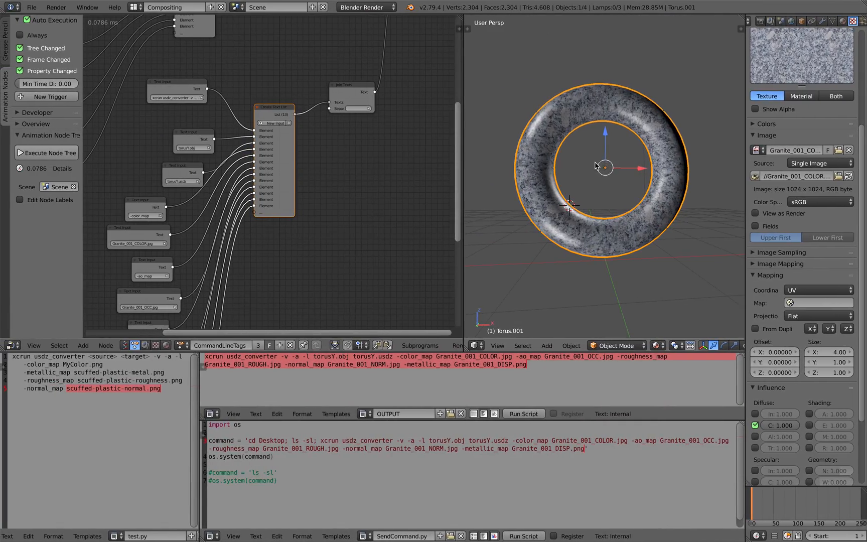
middle_click_drag(595, 166, 581, 180)
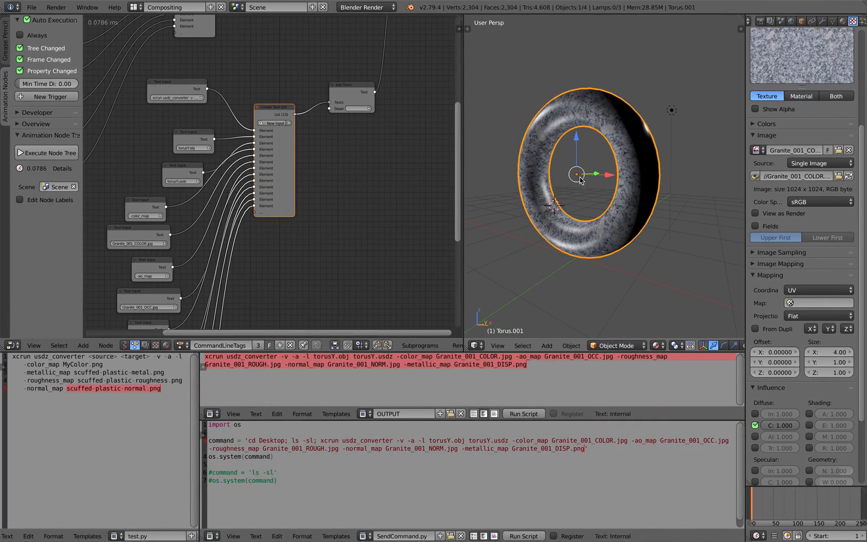
key("ctrl+Left")
left_click_drag(294, 264, 307, 271)
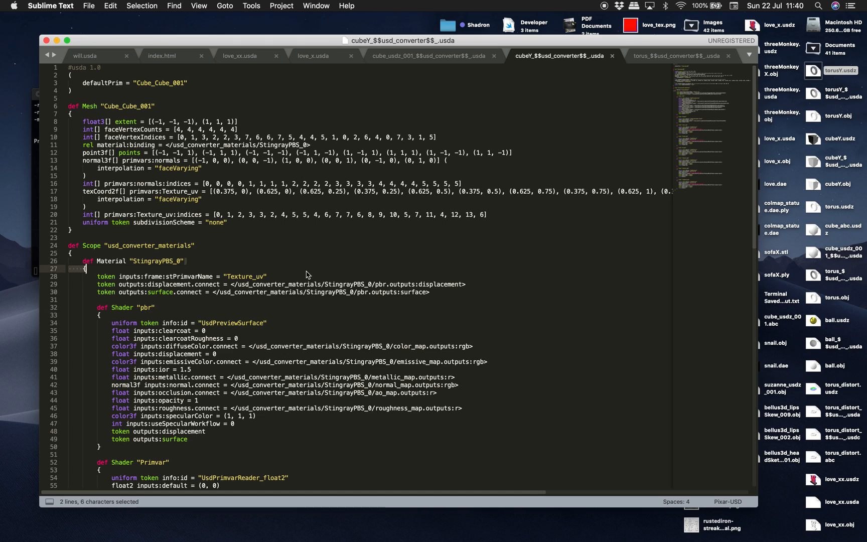
key("ctrl+Right")
middle_click_drag(546, 207, 555, 224)
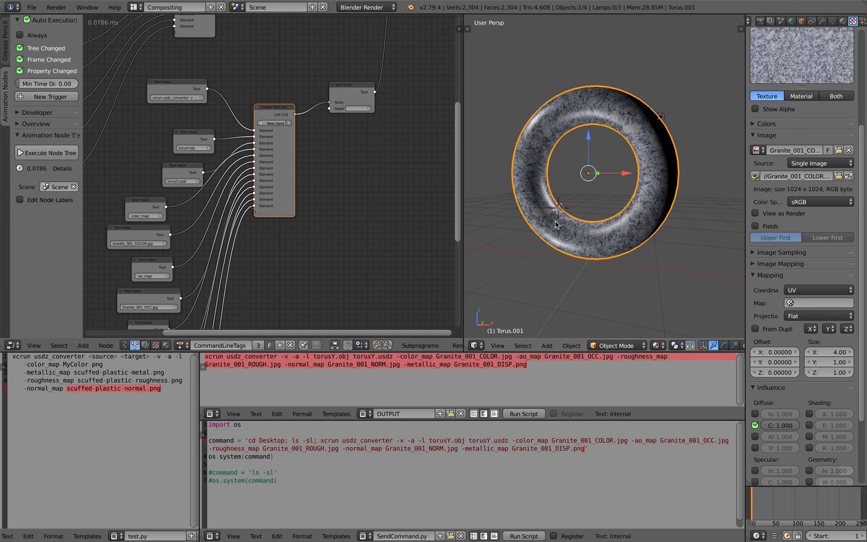
middle_click_drag(543, 199, 540, 197)
scroll(540, 197, "up", 1)
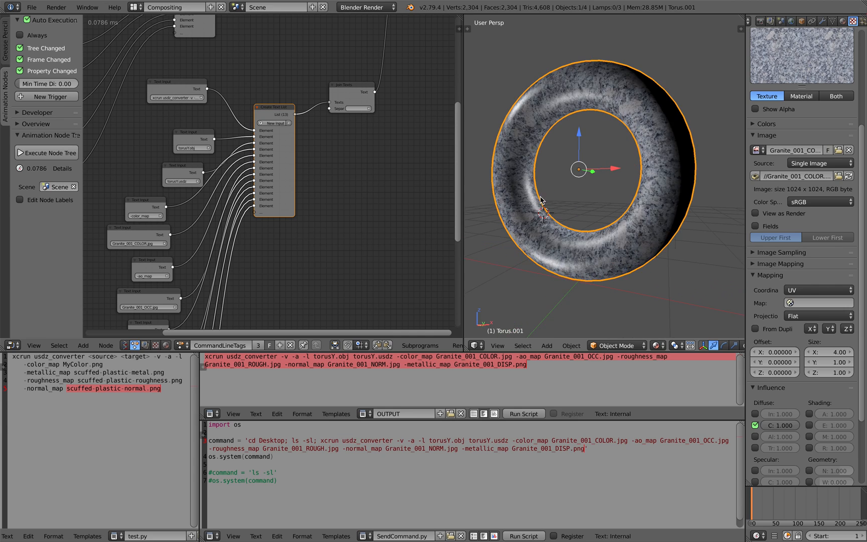
Switch to the browser, skim the Pixar USD repository page, and return to Blender.
key("ctrl+Right")
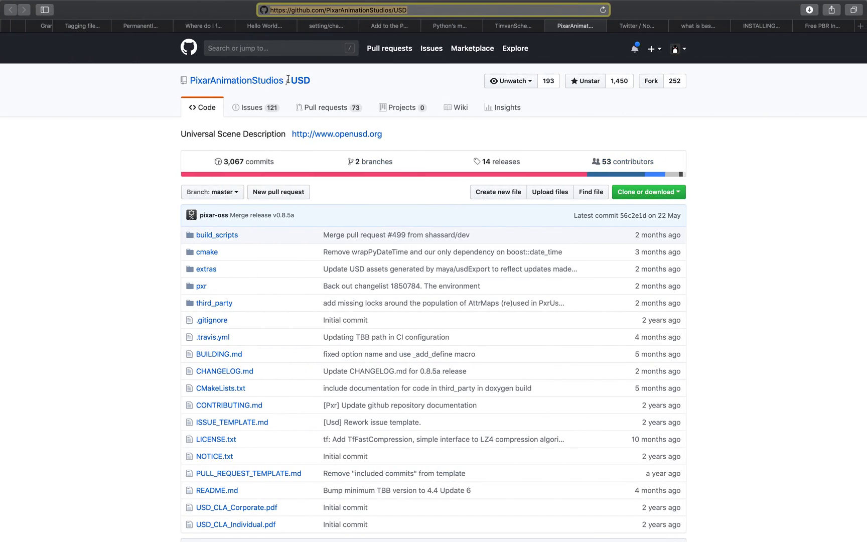
scroll(387, 223, "down", 10)
scroll(472, 241, "down", 9)
key("ctrl+Left")
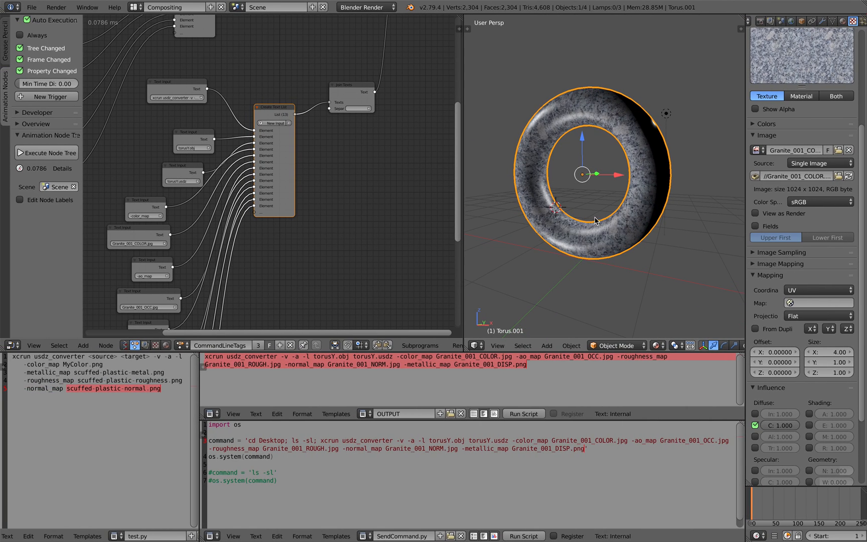
Select the point lamp near the torus and move it beyond the ring's upper right side.
middle_click_drag(594, 218, 579, 209)
left_click(589, 179)
middle_click_drag(670, 87, 667, 129)
right_click(678, 92)
key("g")
left_click(681, 272)
middle_click_drag(669, 268, 703, 213)
key("g")
left_click(708, 122)
middle_click_drag(681, 124, 681, 104)
Switch to the browser and examine the Pixar USD repository's file list and README introduction.
key("ctrl+Right")
scroll(396, 234, "up", 15)
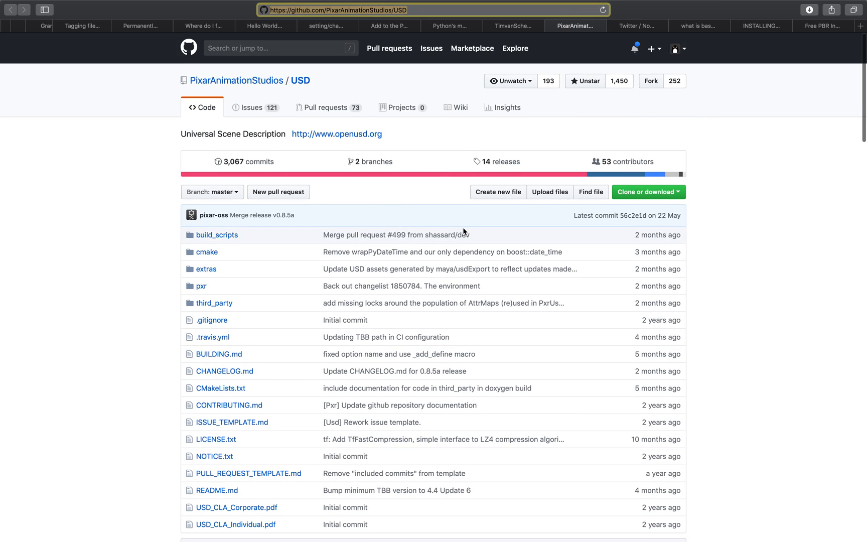
scroll(467, 229, "down", 5)
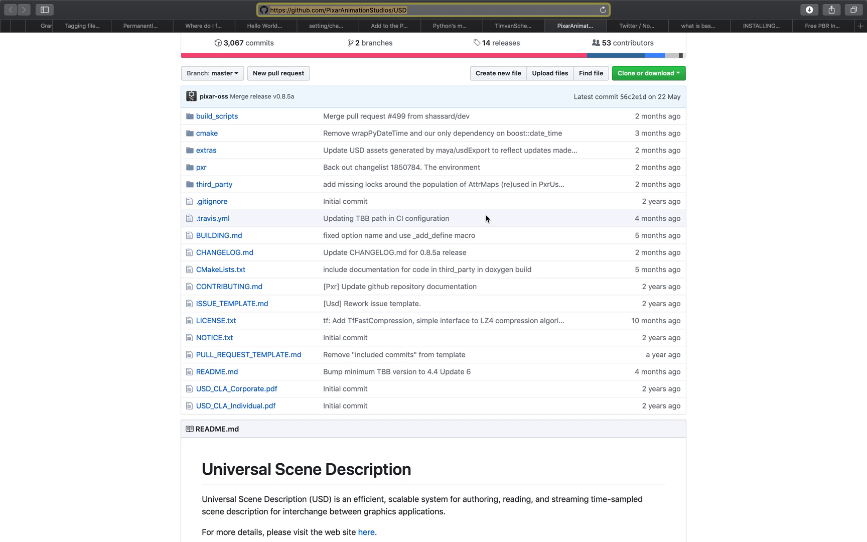
scroll(485, 218, "up", 5)
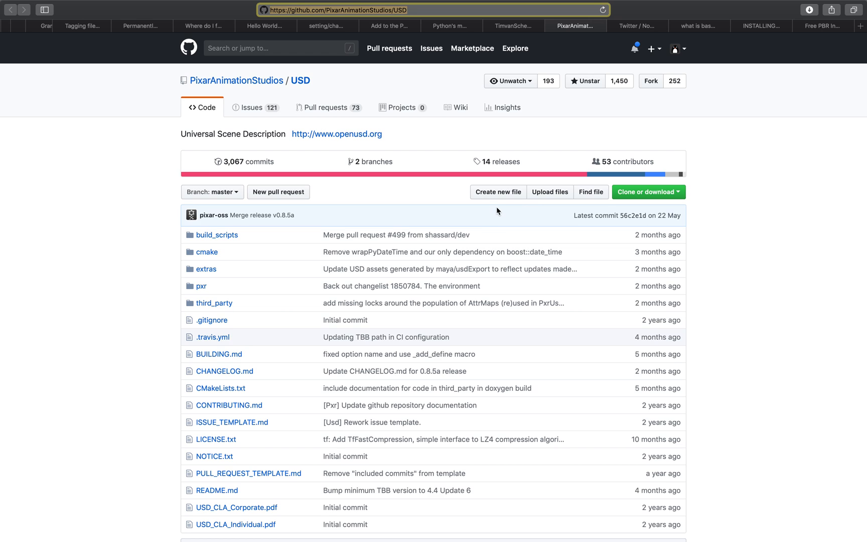
scroll(485, 239, "down", 2)
scroll(484, 238, "down", 4)
scroll(484, 238, "up", 4)
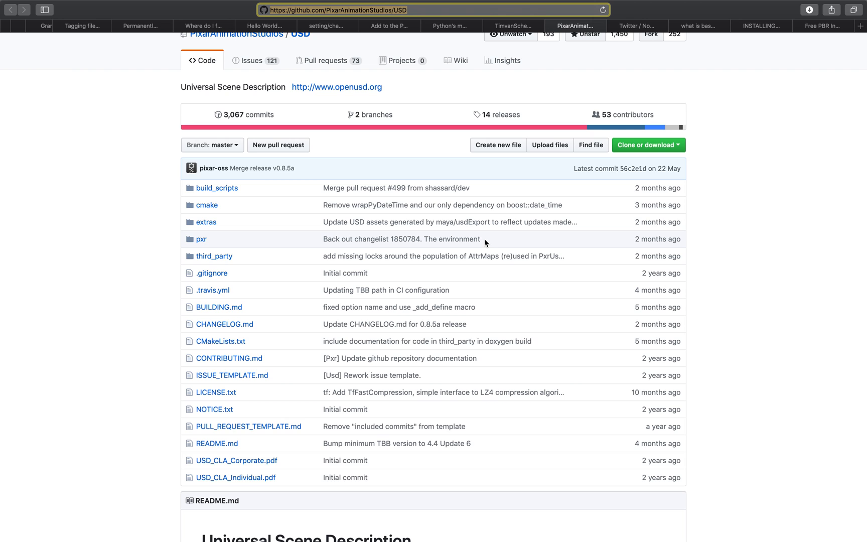
scroll(506, 277, "down", 10)
scroll(511, 317, "up", 10)
scroll(512, 317, "up", 3)
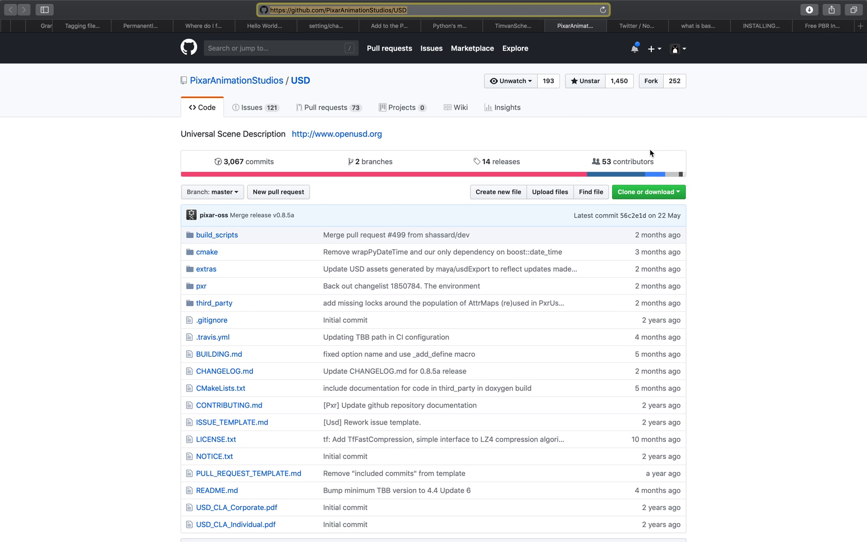
Switch back to Blender and inspect the torus under the repositioned lamp.
key("ctrl+Left")
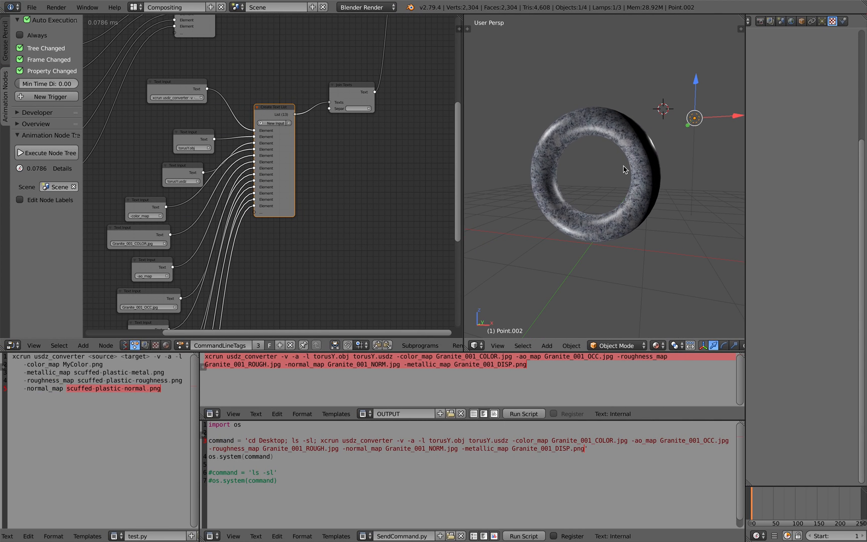
middle_click_drag(624, 165, 615, 154)
scroll(619, 160, "up", 1)
scroll(617, 157, "up", 1)
scroll(617, 157, "down", 1)
Switch to the browser and search for "khronos substance designer" in a new tab.
key("ctrl+Right")
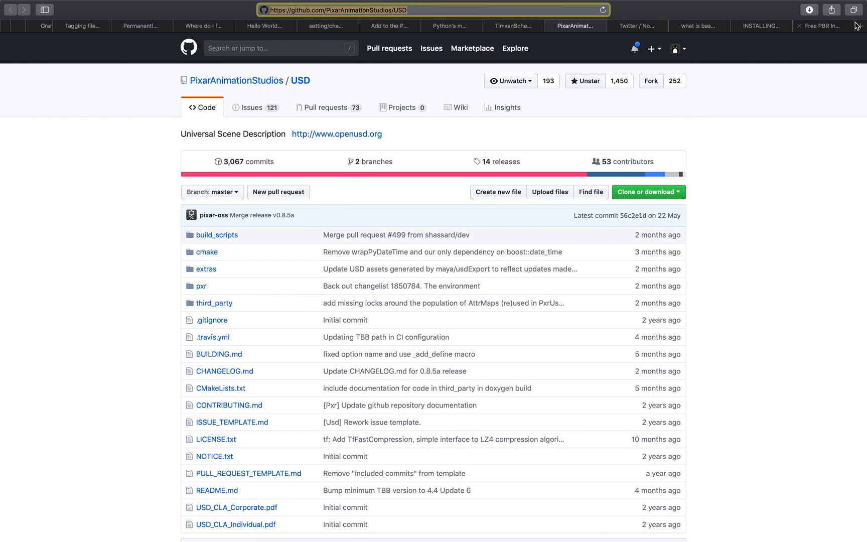
left_click(857, 26)
type("khronos")
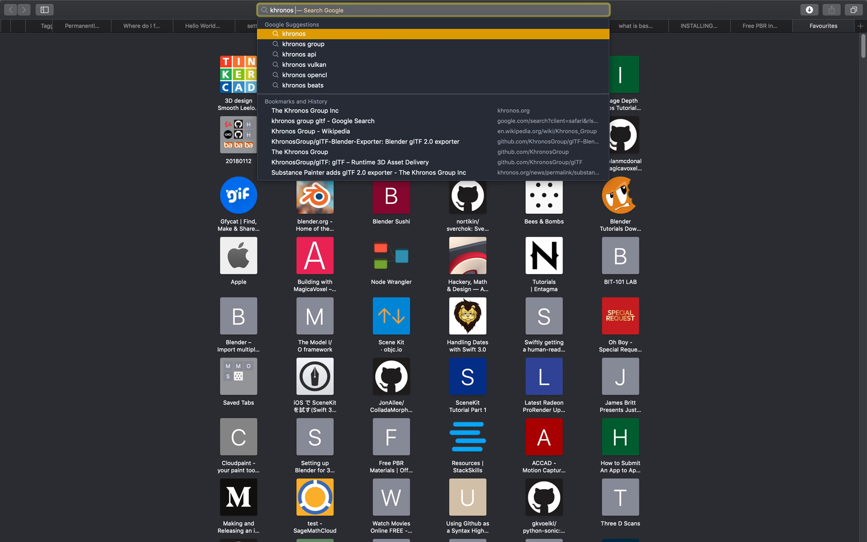
type(" sublime")
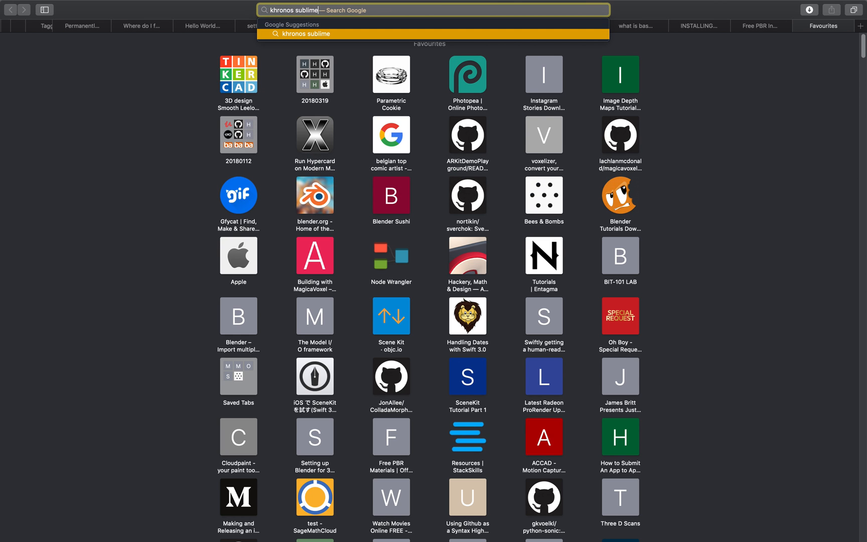
key("BackSpace")
key("BackSpace")
key("BackSpace")
key("BackSpace")
type("stance")
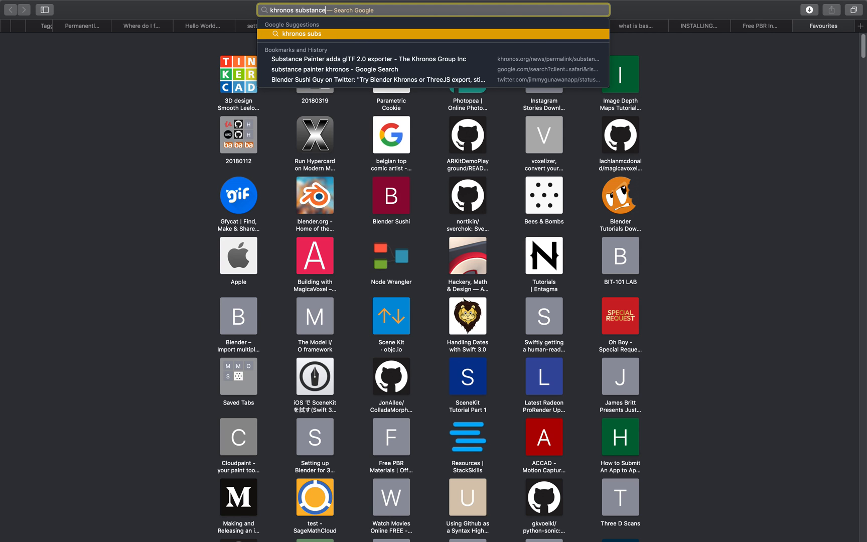
type(" desiogne")
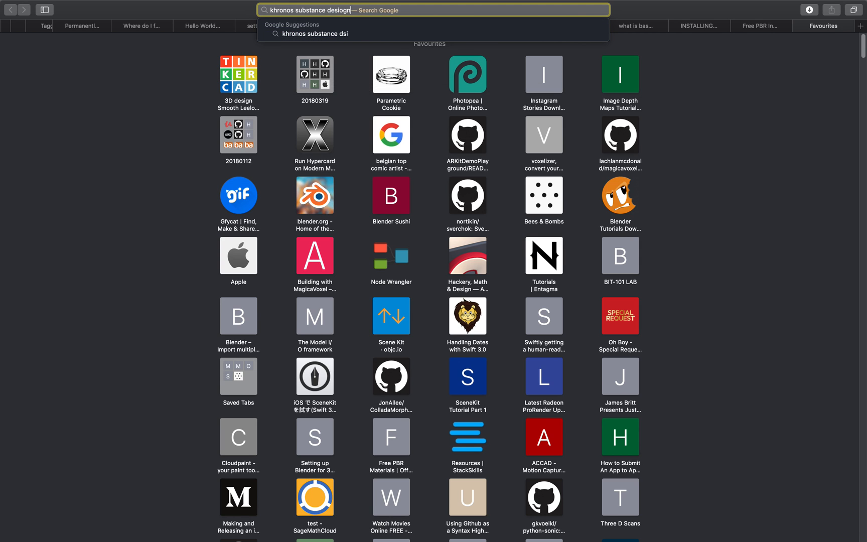
key("BackSpace")
key("BackSpace")
key("BackSpace")
key("BackSpace")
type("gner")
key("Return")
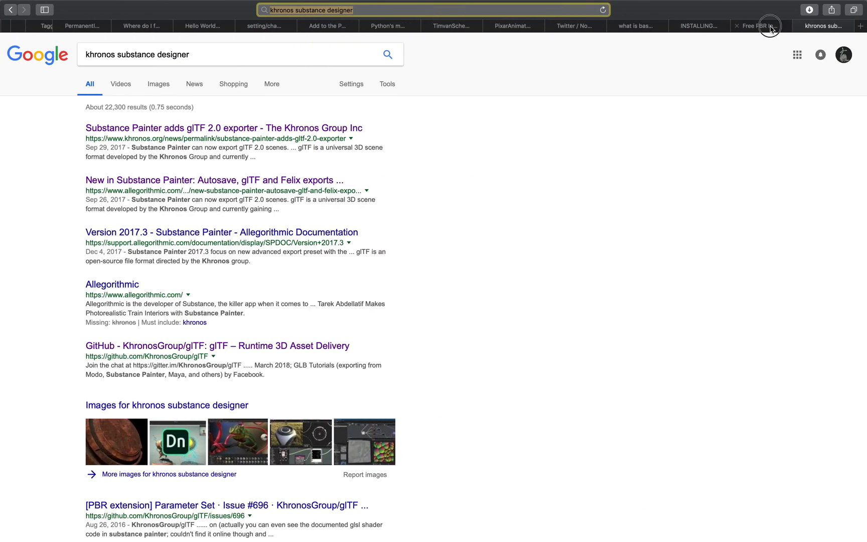
Show the Free PBR website and look over its home page.
left_click(767, 25)
scroll(517, 333, "down", 1)
scroll(516, 333, "up", 1)
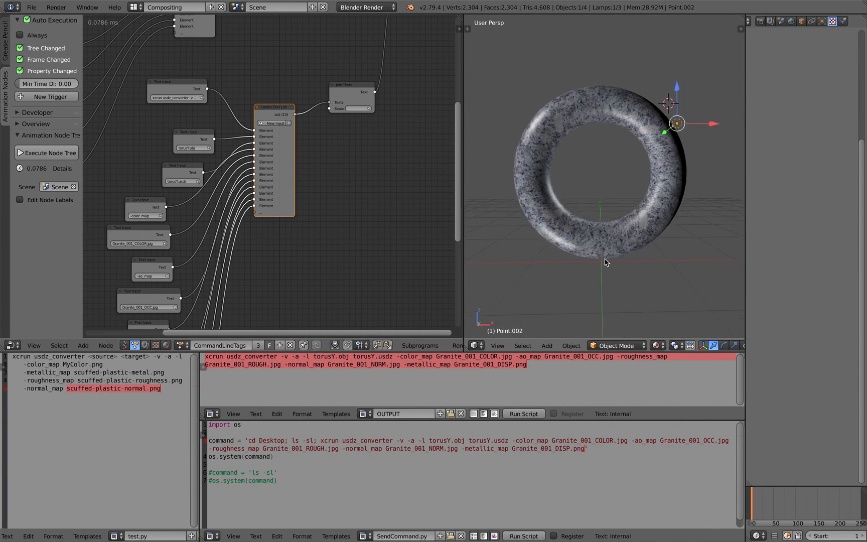
Switch back to Blender, inspect the granite torus and its nodes, and place the 3D cursor in the middle of the ring's hole.
middle_click_drag(604, 259, 583, 256)
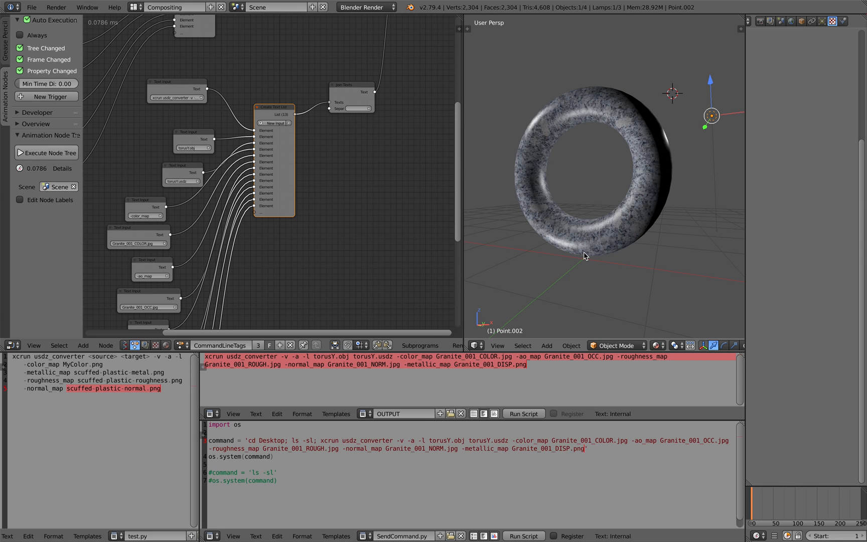
middle_click_drag(583, 252, 587, 254)
scroll(397, 206, "down", 5)
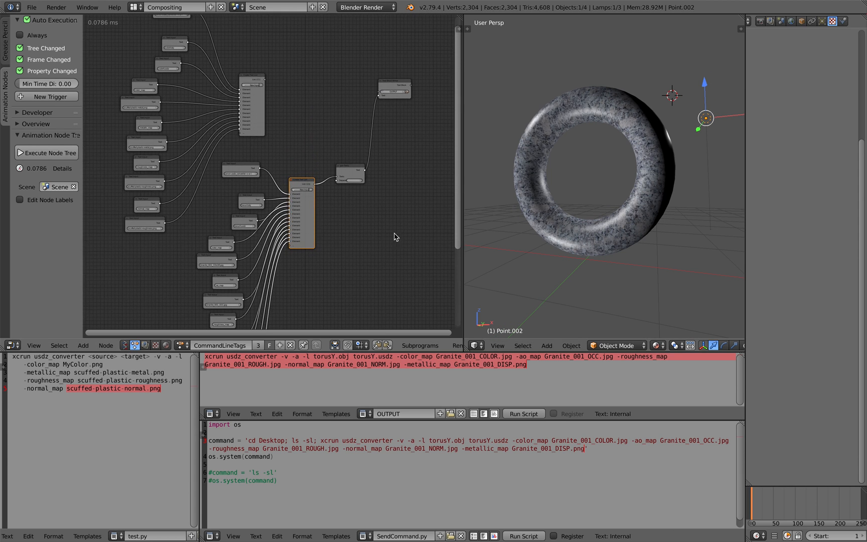
scroll(396, 239, "up", 4)
middle_click_drag(493, 196, 588, 197)
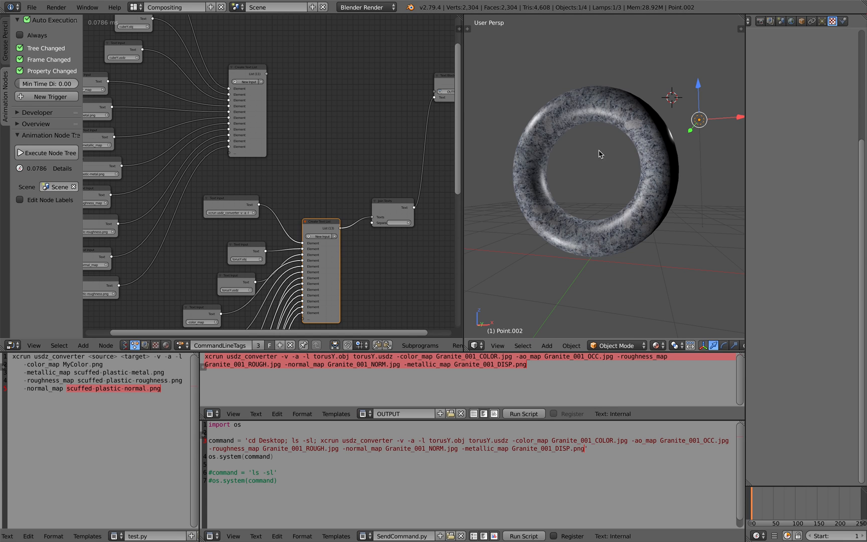
middle_click_drag(575, 216, 581, 211)
left_click(587, 174)
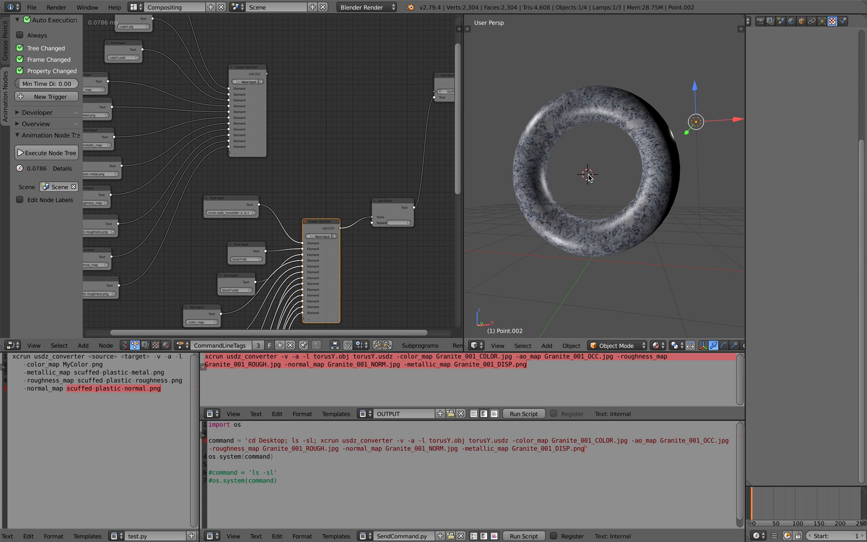
Select all nodes linked to the text block output and move the torus command group farther below the cube's nodes.
scroll(347, 174, "down", 4)
middle_click_drag(342, 185, 358, 94)
middle_click_drag(326, 136, 328, 183)
scroll(328, 184, "up", 3)
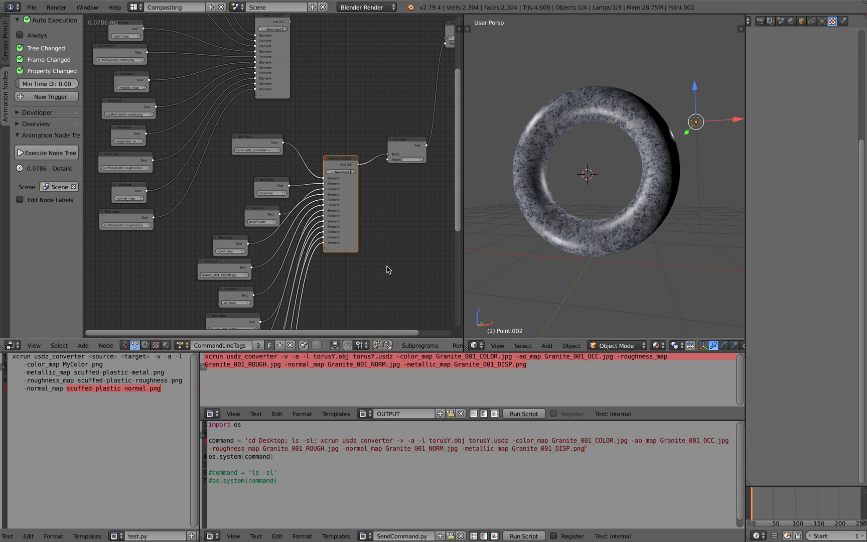
scroll(379, 273, "down", 3)
scroll(419, 80, "down", 1)
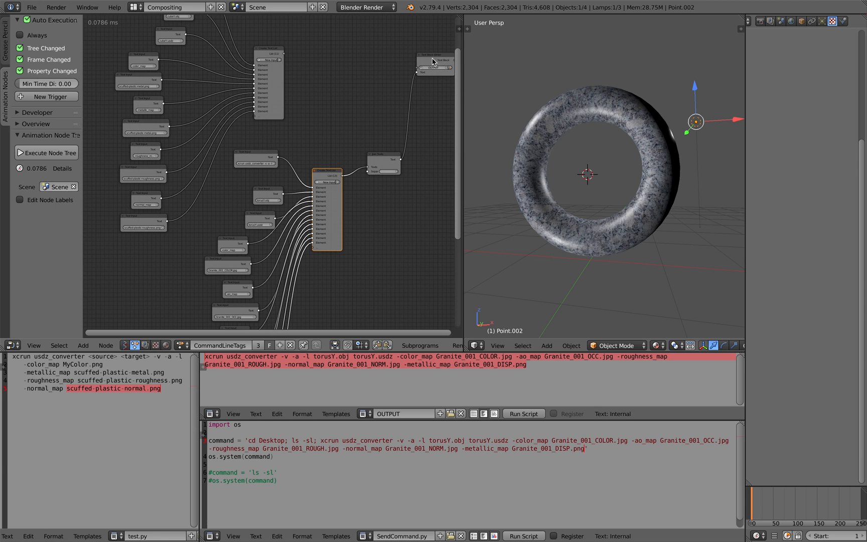
left_click_drag(432, 60, 434, 72)
key("l")
key("l")
key("l")
scroll(401, 84, "down", 3)
middle_click_drag(400, 84, 368, 59)
key("g")
left_click(310, 156)
Reposition the OUTPUT text block node between the two node groups and shift the cube's text list node slightly.
scroll(313, 149, "up", 3)
left_click_drag(350, 143, 362, 116)
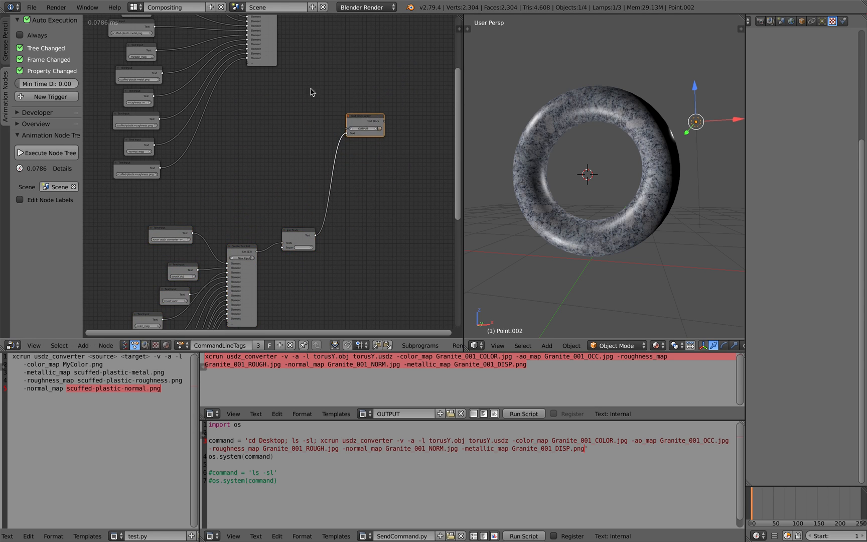
middle_click_drag(316, 90, 302, 186)
scroll(259, 126, "up", 3)
left_click_drag(255, 78, 268, 96)
middle_click_drag(289, 126, 317, 153)
scroll(368, 155, "up", 1)
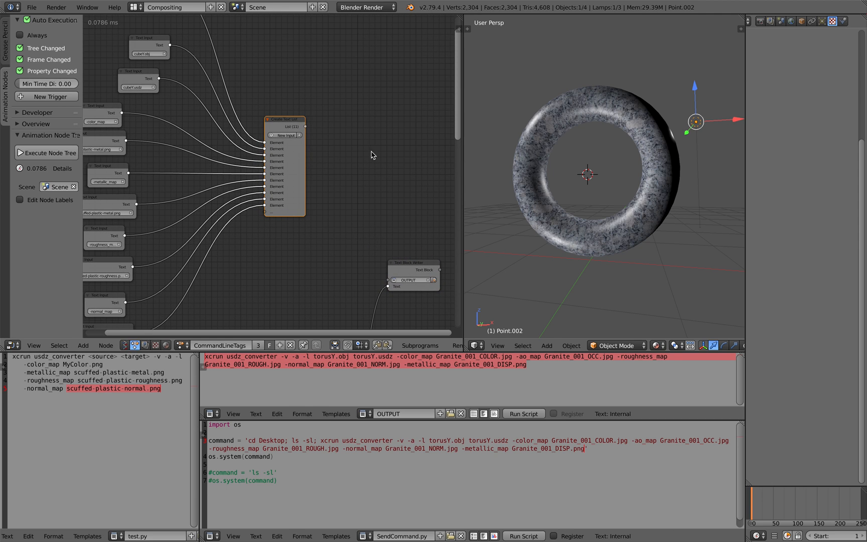
Switch to the browser, look through the "khronos substance designer" search results and return to the Free PBR page.
key("ctrl+Right")
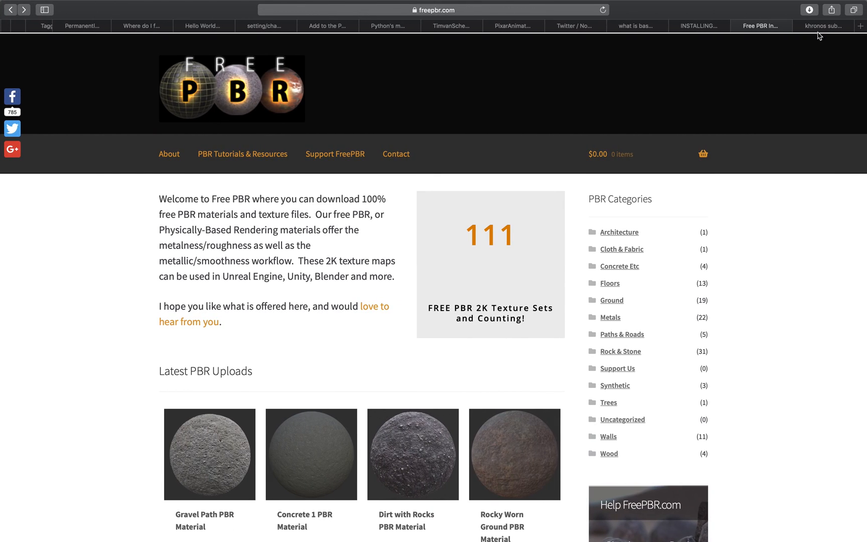
left_click(822, 26)
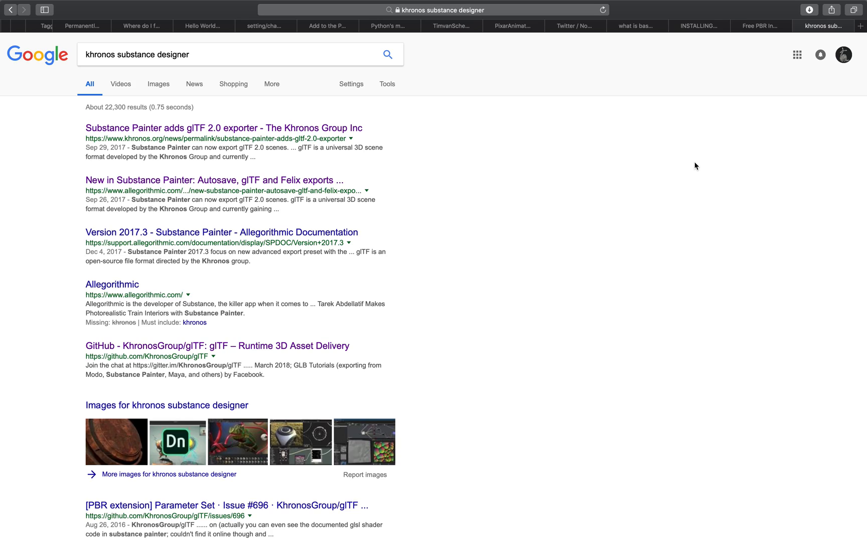
scroll(614, 189, "down", 7)
scroll(617, 190, "up", 5)
scroll(621, 209, "up", 3)
left_click(771, 29)
Switch to Sublime Text on the desktop and examine the header and mesh definition of the cubeY .usda file.
key("ctrl+Left")
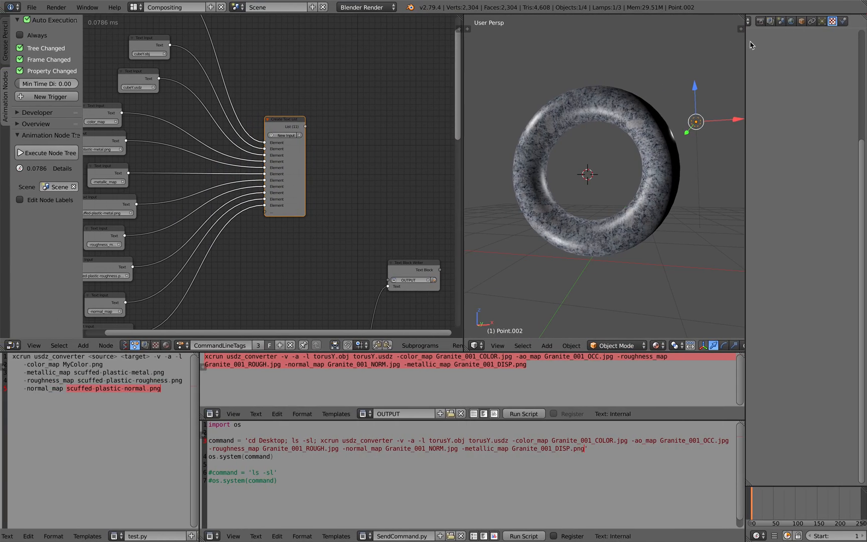
key("ctrl+Left")
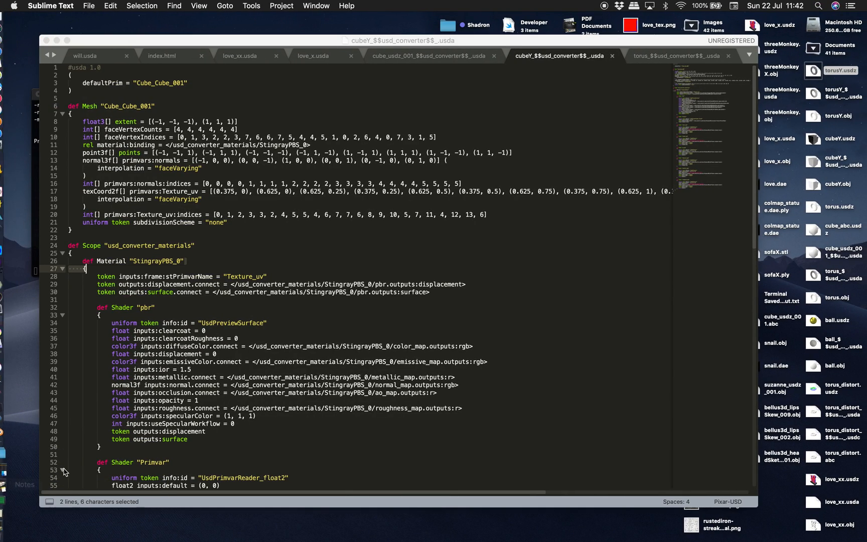
mouse_move(2, 497)
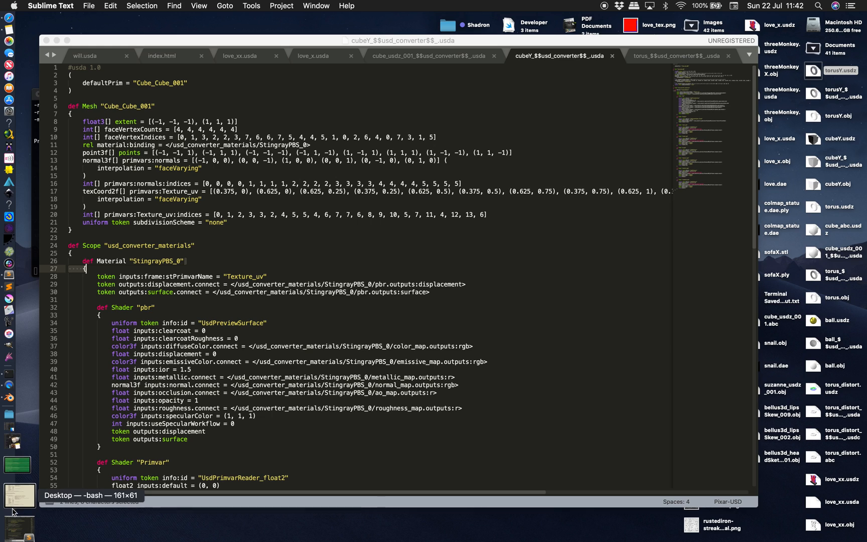
left_click_drag(126, 130, 141, 160)
left_click_drag(93, 76, 119, 152)
left_click_drag(101, 67, 69, 67)
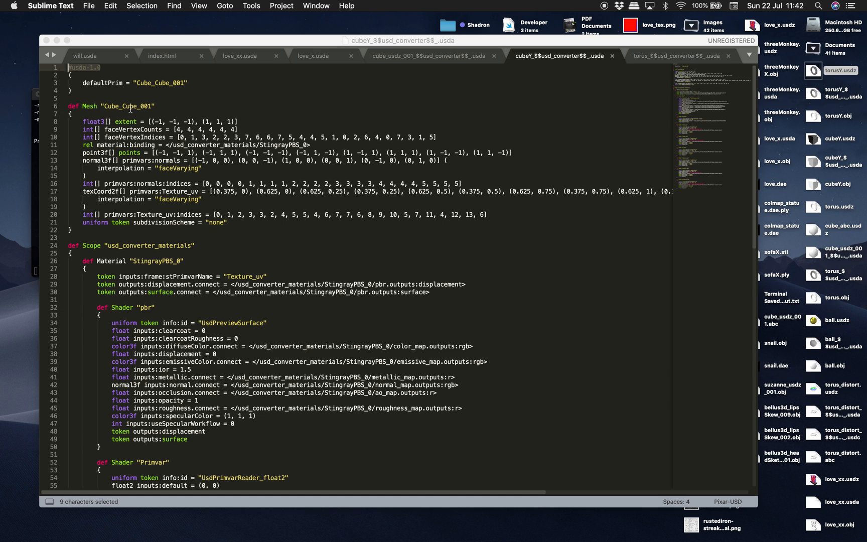
Move the Sublime Text window aside, enlarge the Terminal window running Blender and examine the converter log's Primitives section.
left_click_drag(111, 40, 183, 27)
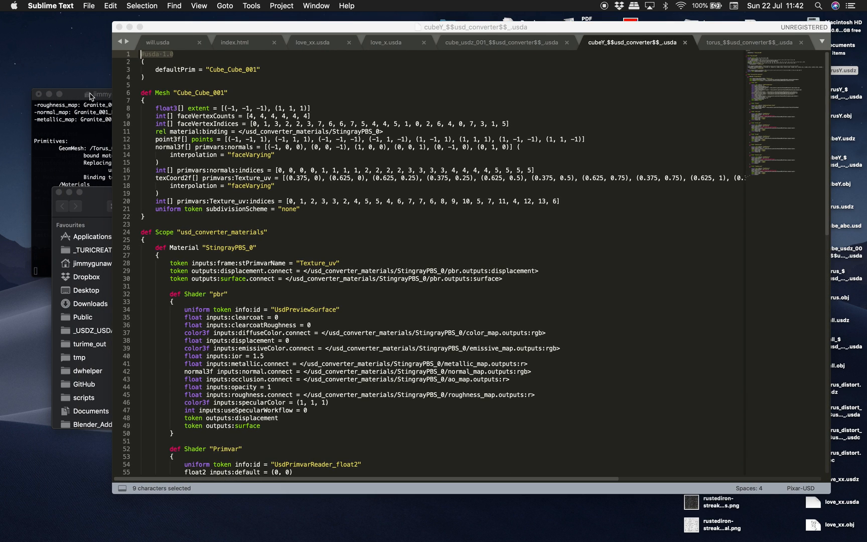
left_click_drag(89, 96, 158, 71)
left_click_drag(361, 250, 514, 387)
left_click_drag(160, 255, 271, 378)
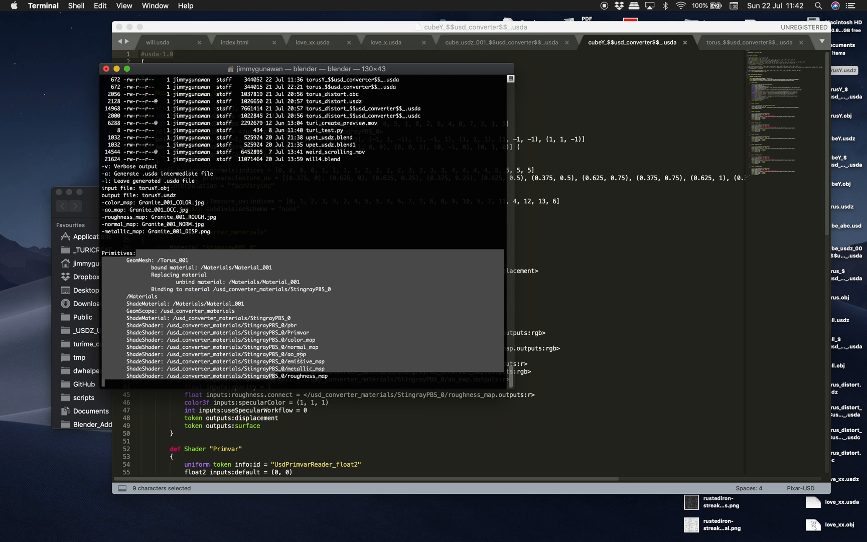
left_click(299, 354)
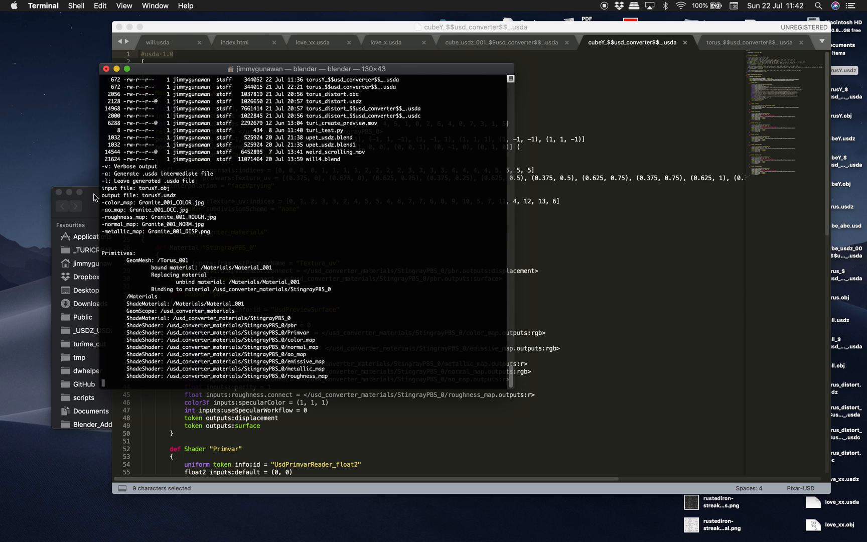
Shift the Finder window lower and move the Blender console's Terminal window back in front of it.
left_click(96, 197)
left_click_drag(166, 195, 155, 225)
left_click(363, 71)
left_click_drag(364, 70, 308, 56)
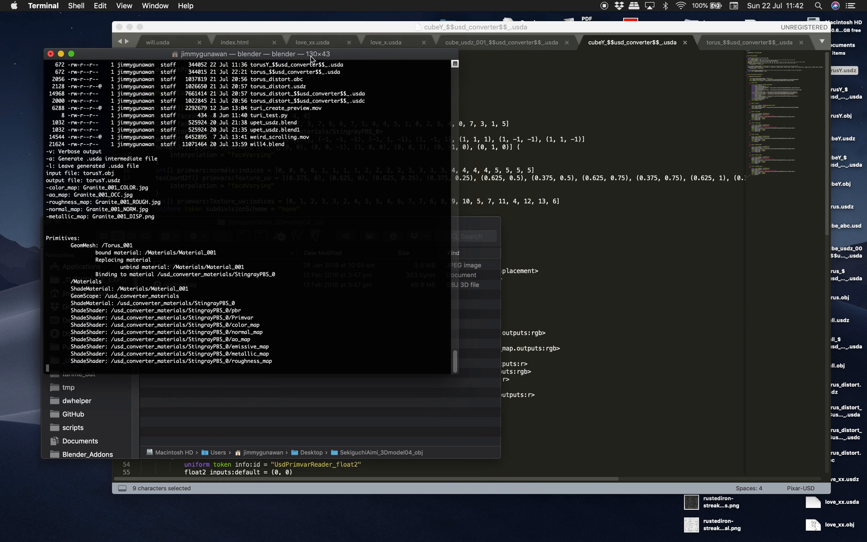
Switch to Blender, enlarge the SendCommand.py text area and review its command string.
key("ctrl+Right")
left_click(398, 382)
left_click_drag(316, 420, 320, 400)
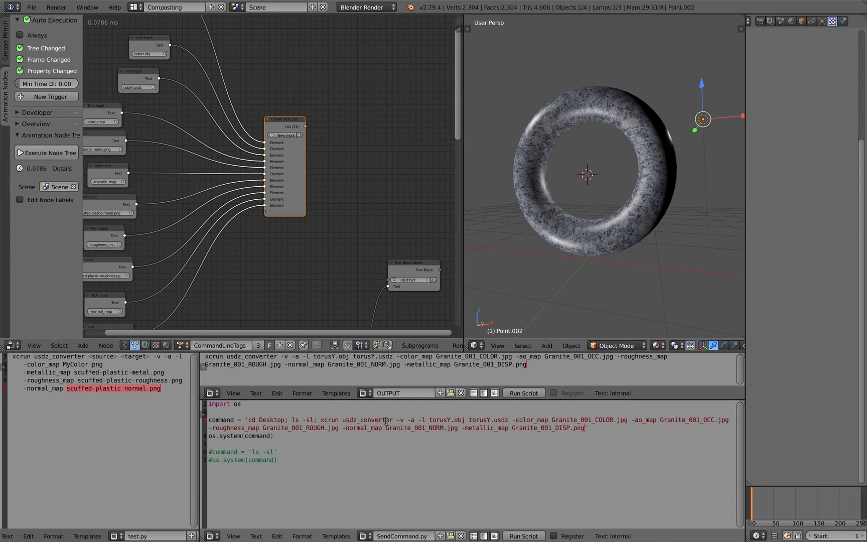
left_click_drag(587, 426, 264, 413)
left_click(271, 422)
key("ctrl+Left")
key("ctrl+Right")
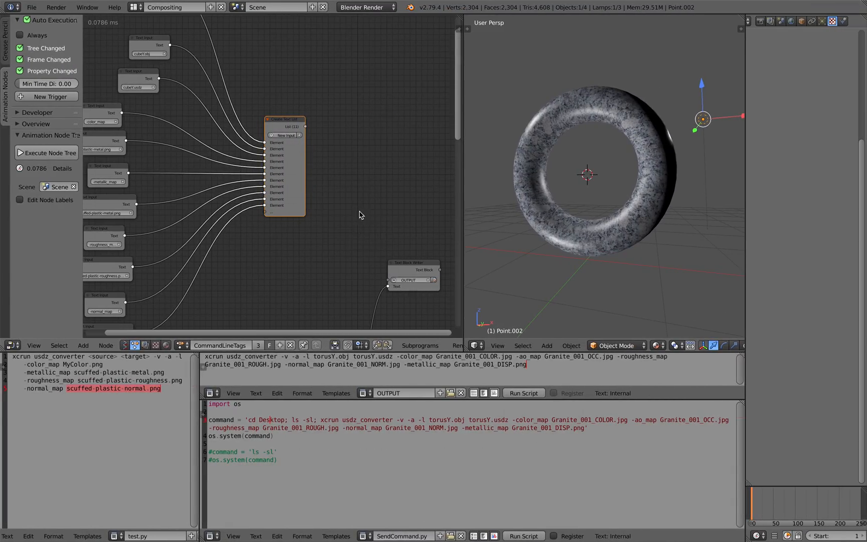
Switch to the desktop, bring up the minimized bash Terminal window and check the last usdview command in its history.
key("ctrl+Left")
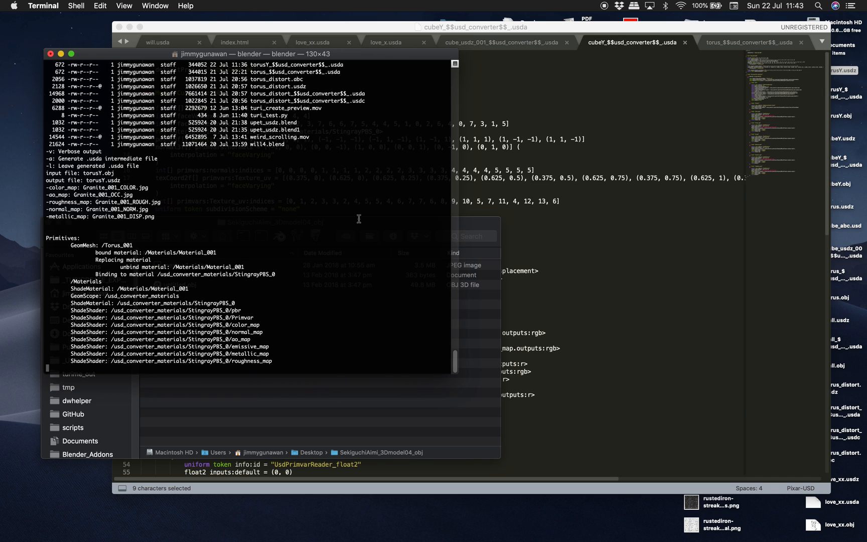
mouse_move(8, 379)
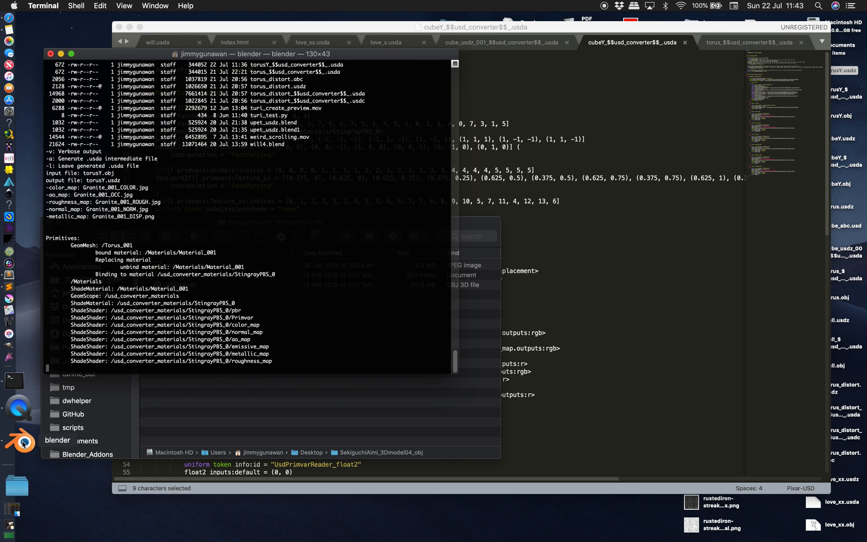
left_click(19, 506)
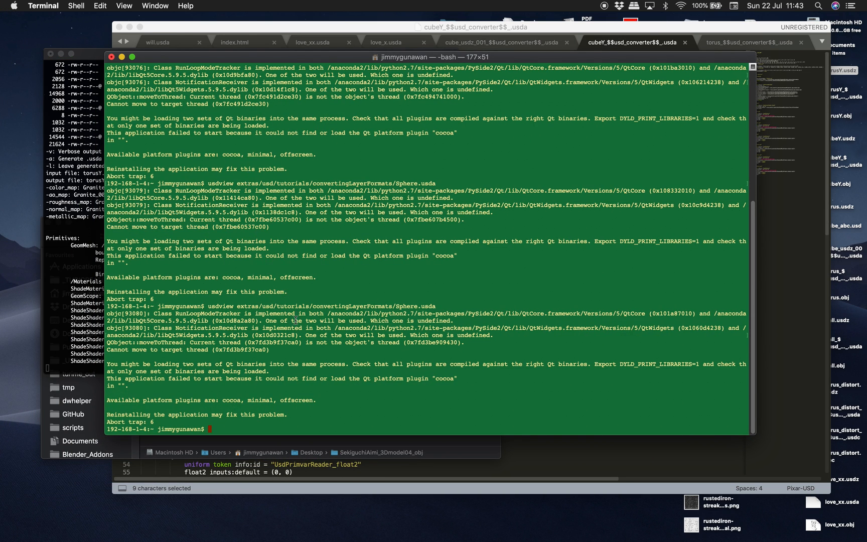
key("Up")
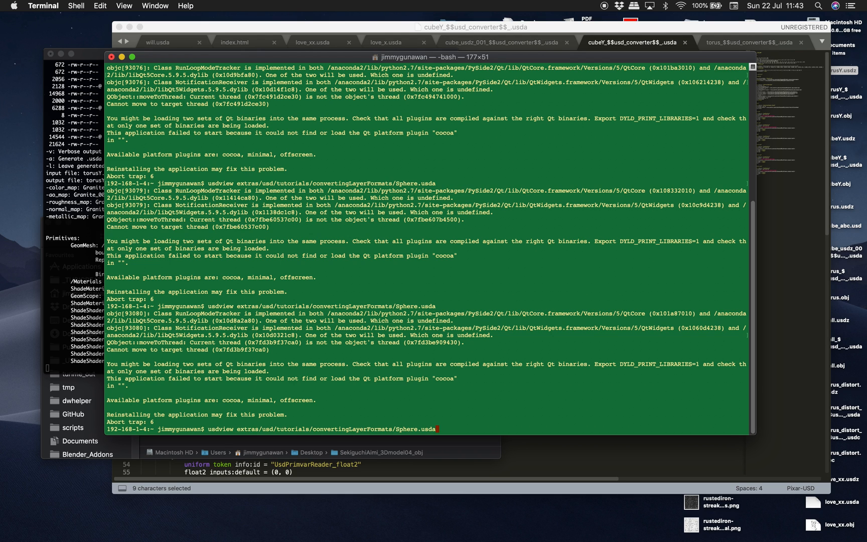
key("Down")
Select and copy the whole OUTPUT text in Blender, and change the Terminal's working directory to Desktop.
key("ctrl+Right")
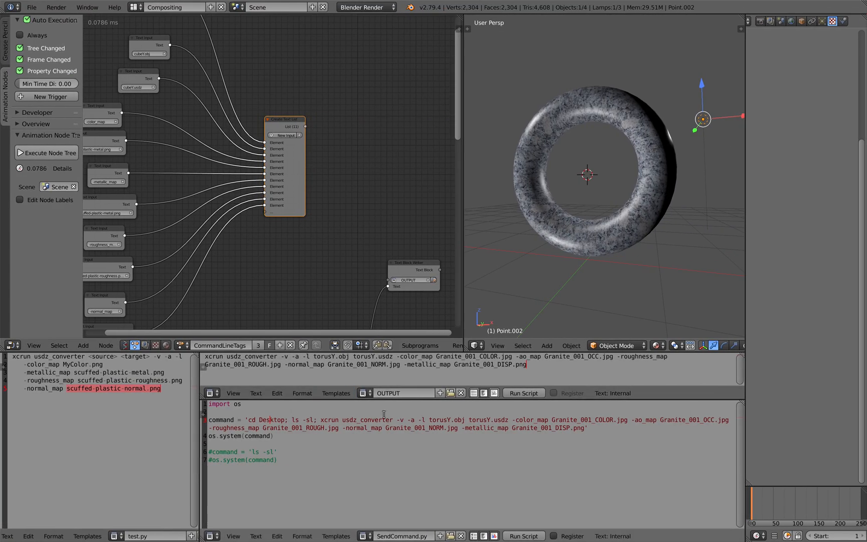
key("ctrl+a")
key("super+c")
key("ctrl+Left")
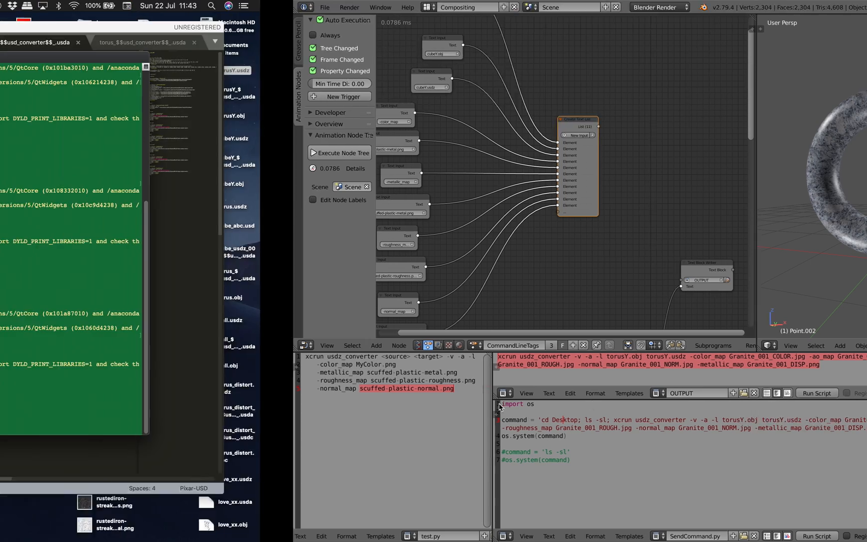
type("cd Desktop")
key("Return")
type("bpy.ops.text.unlink()")
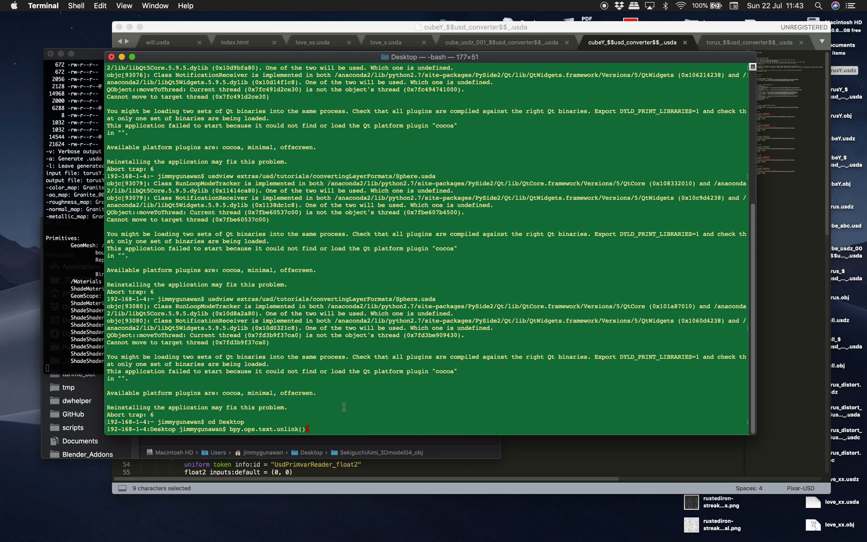
key("BackSpace")
key("BackSpace")
key("BackSpace")
key("BackSpace")
key("BackSpace")
key("BackSpace")
key("BackSpace")
key("BackSpace")
key("BackSpace")
right_click(332, 414)
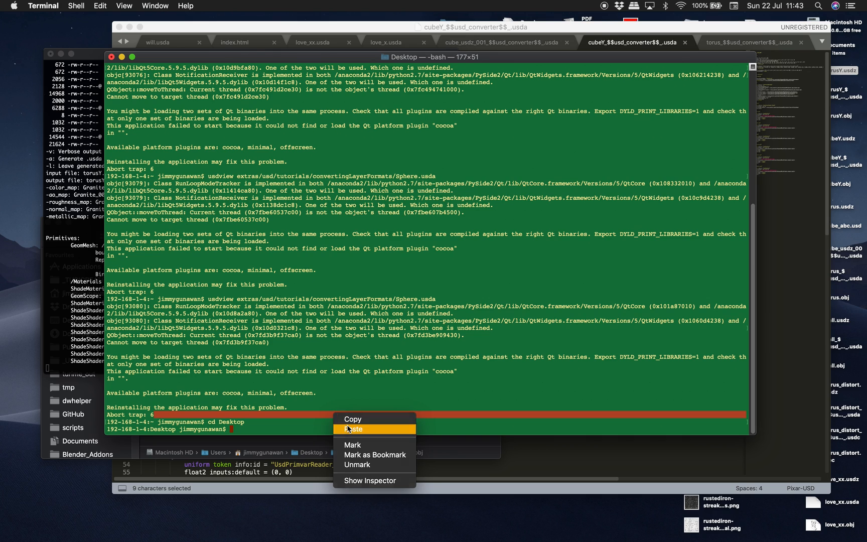
left_click(347, 425)
key("BackSpace")
key("BackSpace")
key("BackSpace")
key("BackSpace")
key("BackSpace")
key("BackSpace")
key("BackSpace")
key("BackSpace")
key("BackSpace")
key("BackSpace")
key("BackSpace")
key("BackSpace")
key("BackSpace")
key("BackSpace")
key("BackSpace")
key("BackSpace")
key("BackSpace")
key("BackSpace")
key("BackSpace")
key("BackSpace")
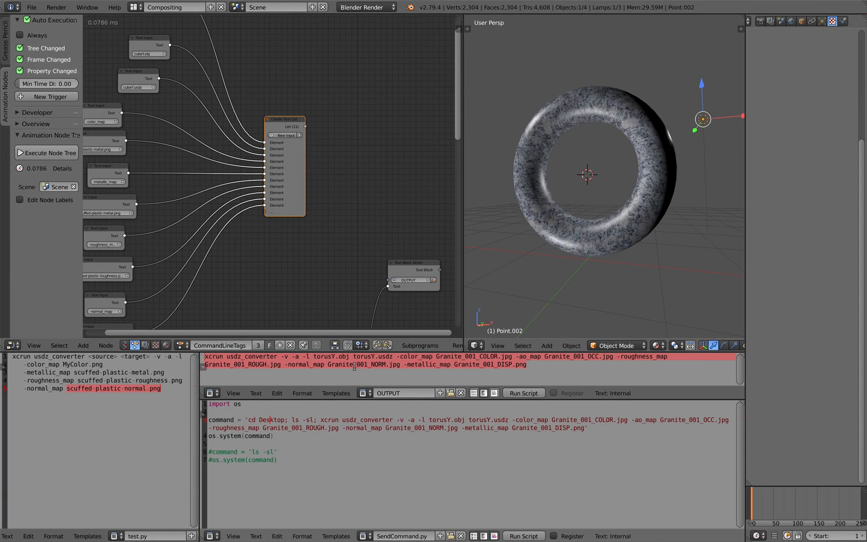
Copy the torusY usdz_converter command with its Granite_001 maps from Blender's OUTPUT text, paste it into Terminal and run it.
right_click(355, 370)
left_click(354, 369)
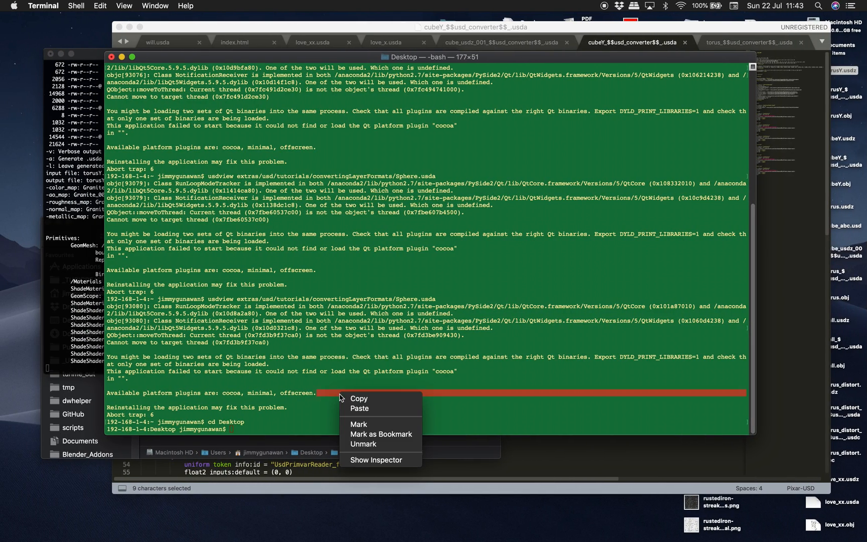
left_click(357, 407)
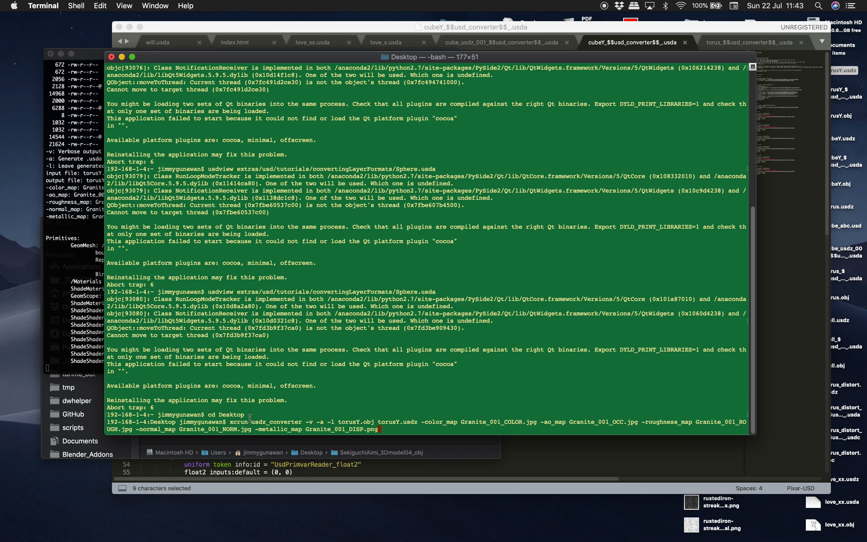
left_click_drag(252, 422, 506, 429)
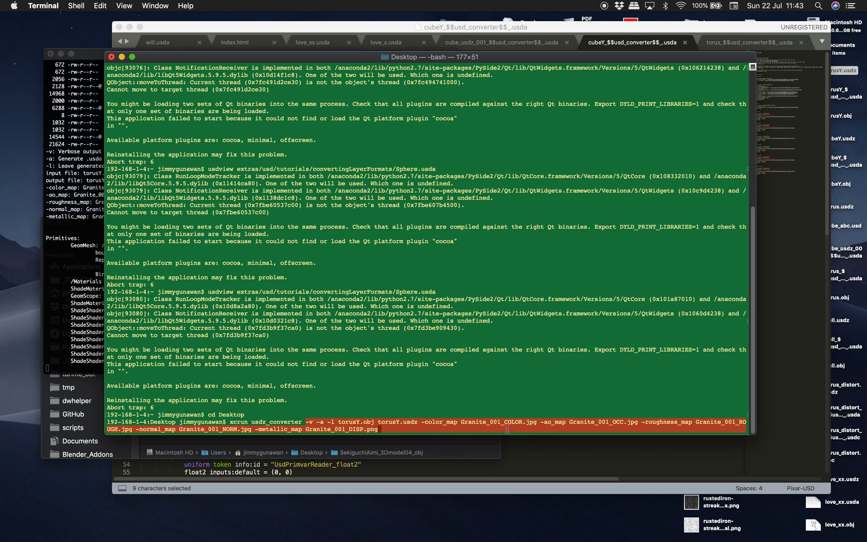
key("Return")
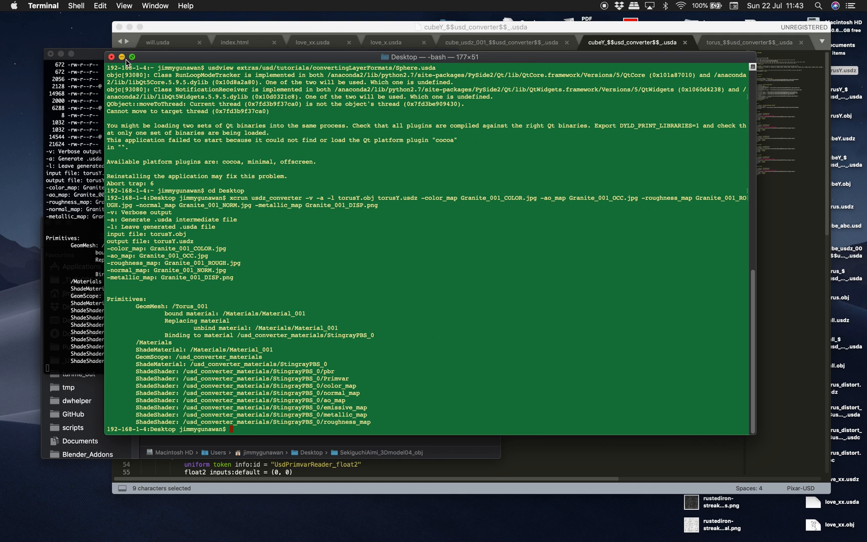
Put away the bash Terminal window and open the desktop's torusY_$$usd_converter$$_.usda file in Sublime Text.
left_click(129, 26)
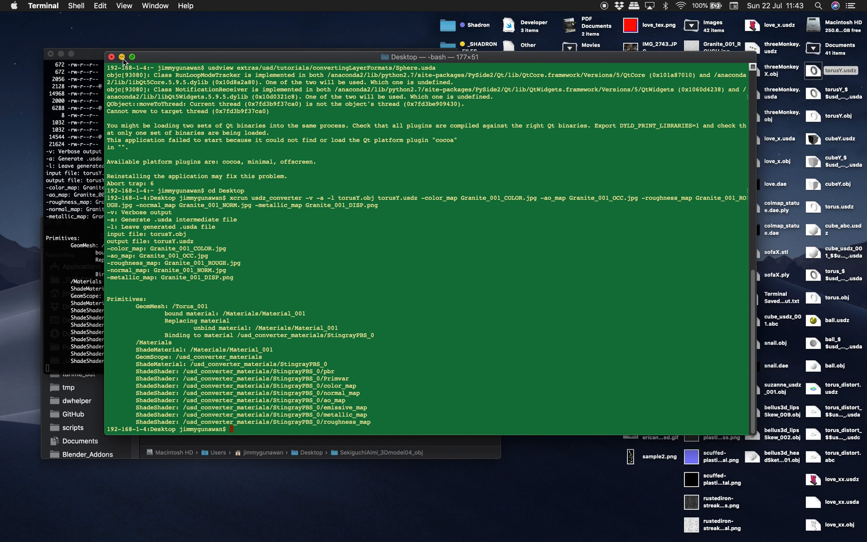
key("super+w")
left_click(814, 93)
right_click(817, 92)
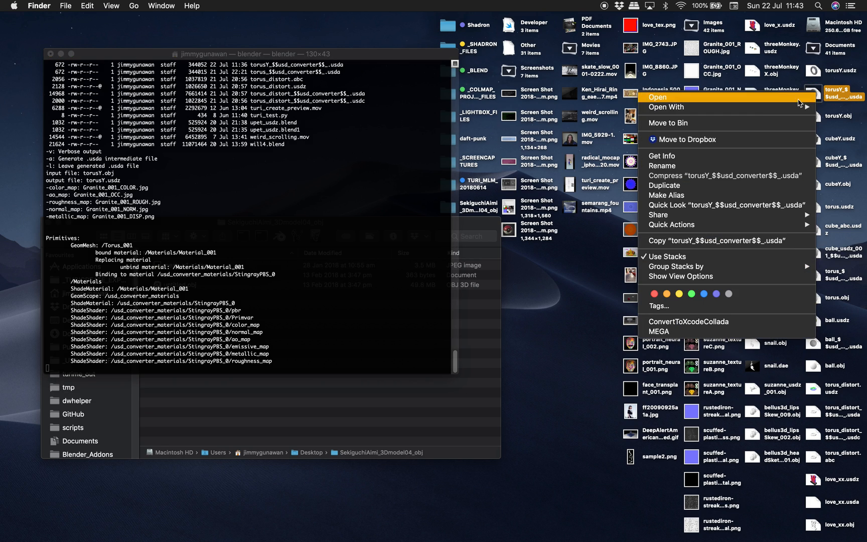
mouse_move(756, 111)
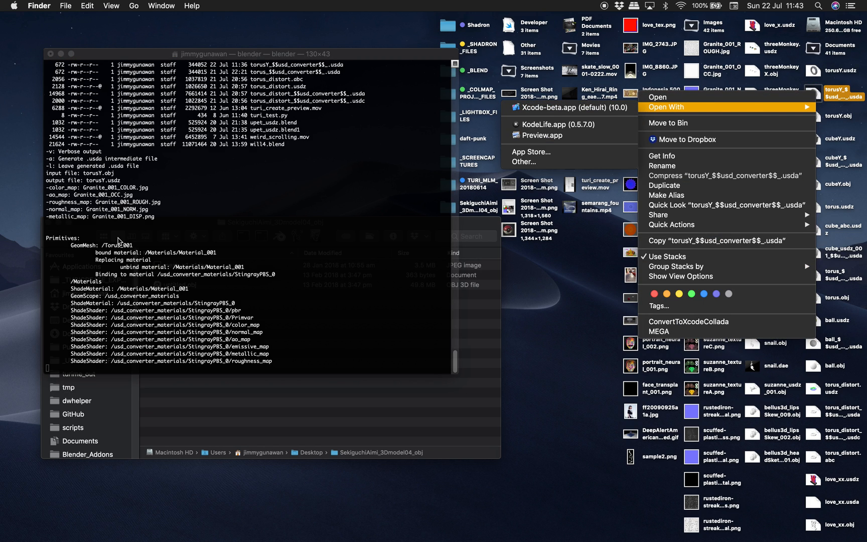
key("Escape")
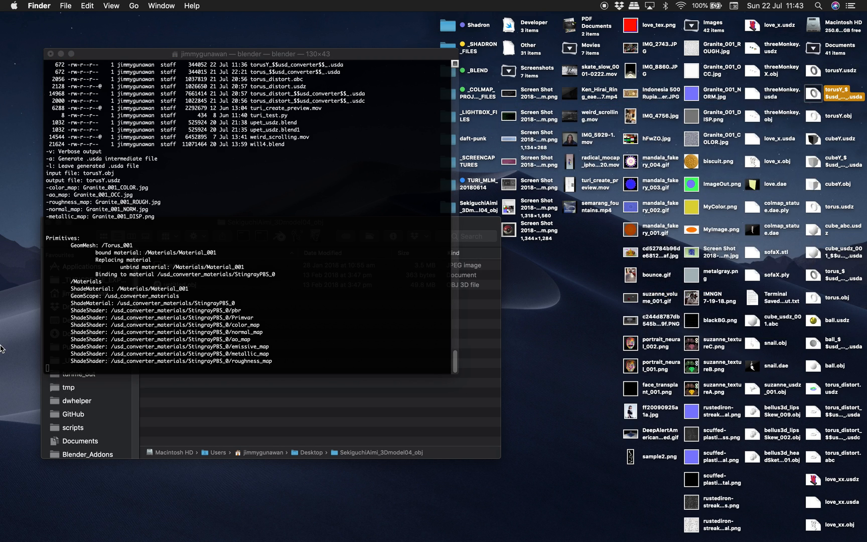
mouse_move(2, 346)
left_click(19, 314)
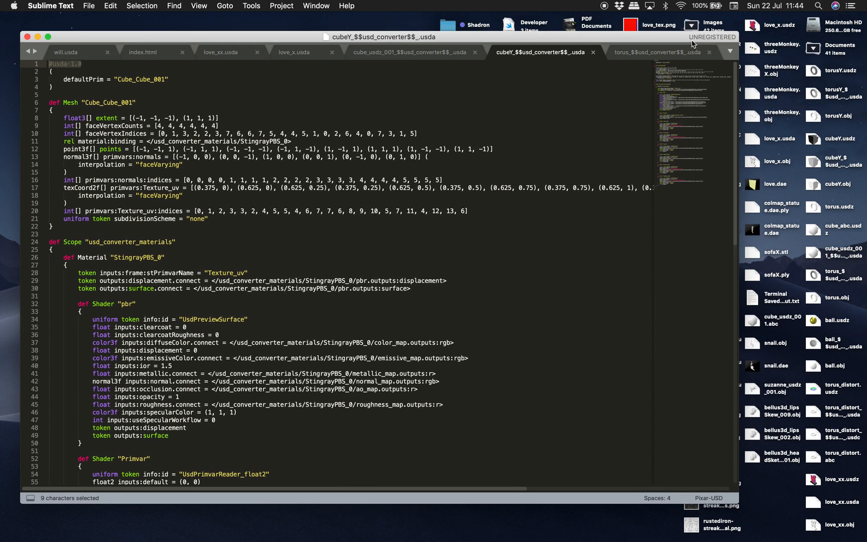
left_click_drag(812, 100, 538, 126)
Examine the torusY USDA file's material and shader definitions and the Granite_001 texture files they reference.
scroll(468, 155, "down", 18)
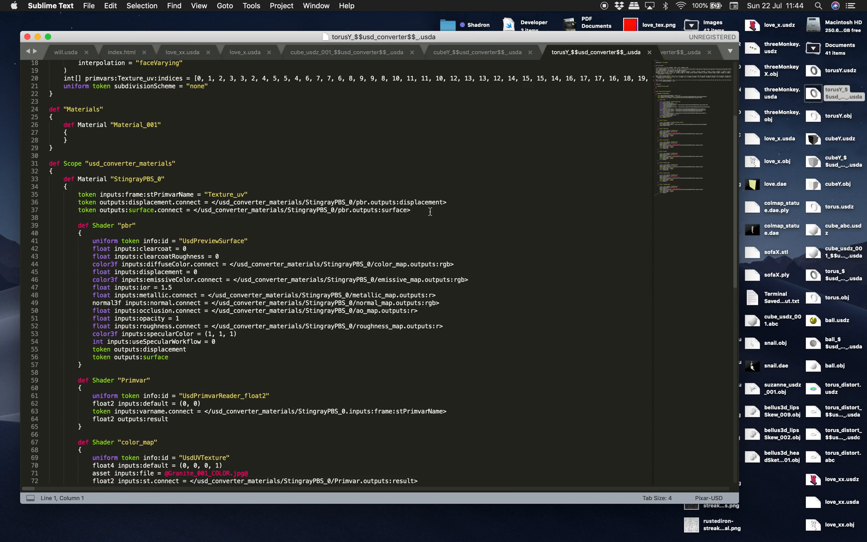
mouse_move(165, 171)
left_mouse_down()
mouse_move(229, 172)
mouse_move(166, 173)
left_mouse_up()
left_click(238, 171)
scroll(234, 174, "up", 1)
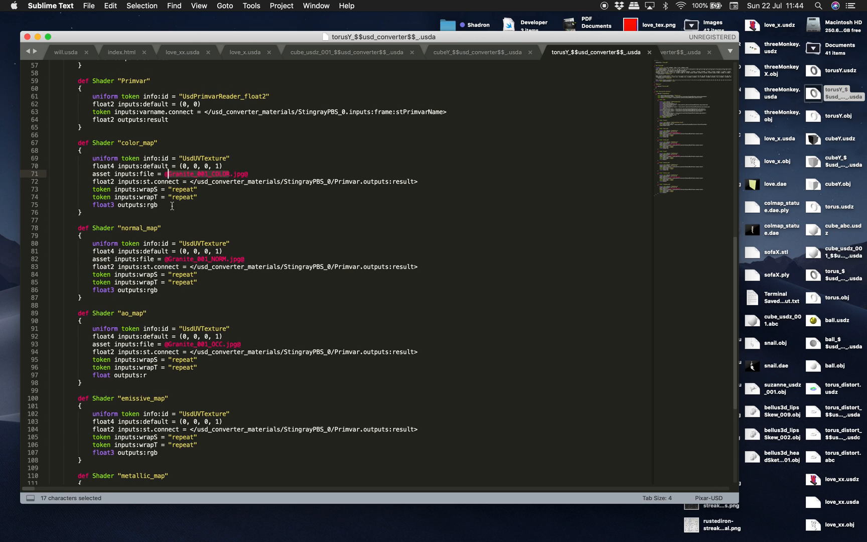
scroll(157, 170, "up", 10)
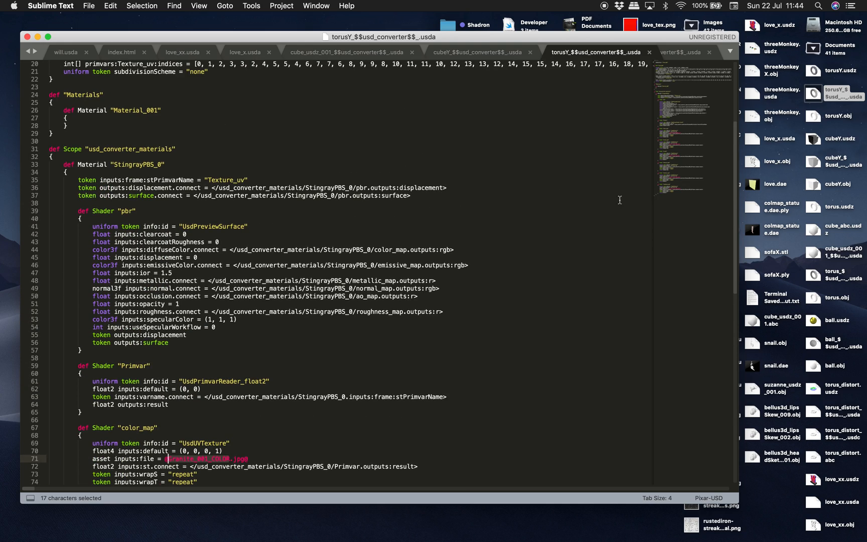
left_click_drag(682, 91, 689, 196)
left_click(506, 245)
scroll(507, 243, "up", 10)
scroll(206, 254, "down", 1)
left_click_drag(163, 316, 248, 317)
scroll(248, 317, "down", 4)
scroll(288, 342, "up", 7)
scroll(288, 342, "up", 6)
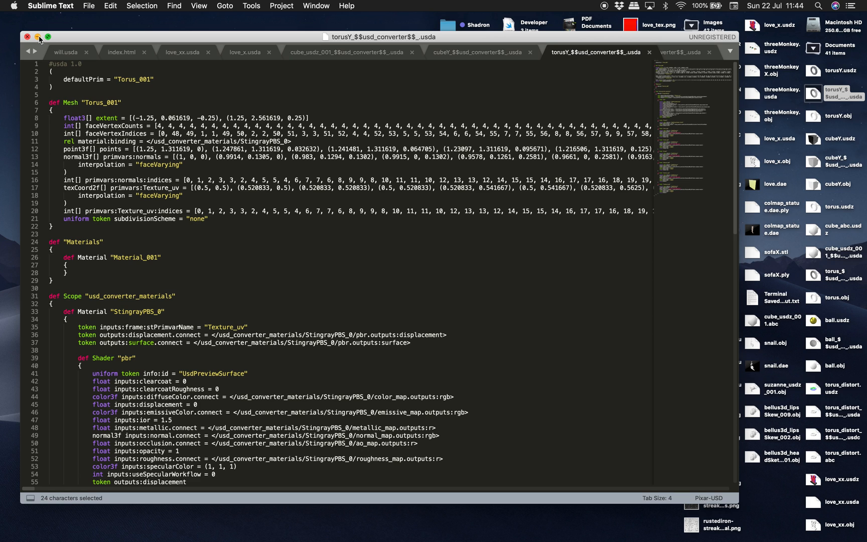
Minimize the Sublime Text window and move the blender Terminal and SekiguchiAimi_3Dmodel04_obj Finder windows apart on the desktop.
left_click(38, 37)
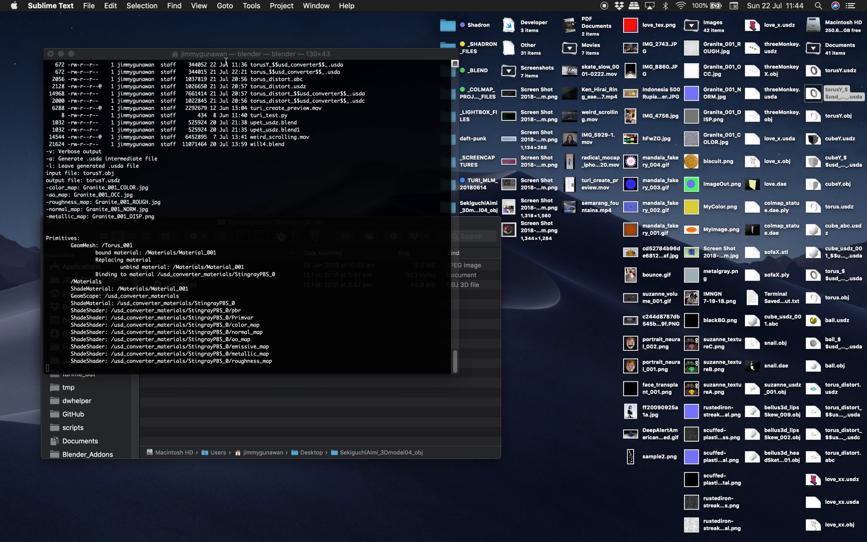
left_click_drag(225, 56, 245, 45)
left_click_drag(490, 228, 473, 268)
left_click(541, 280)
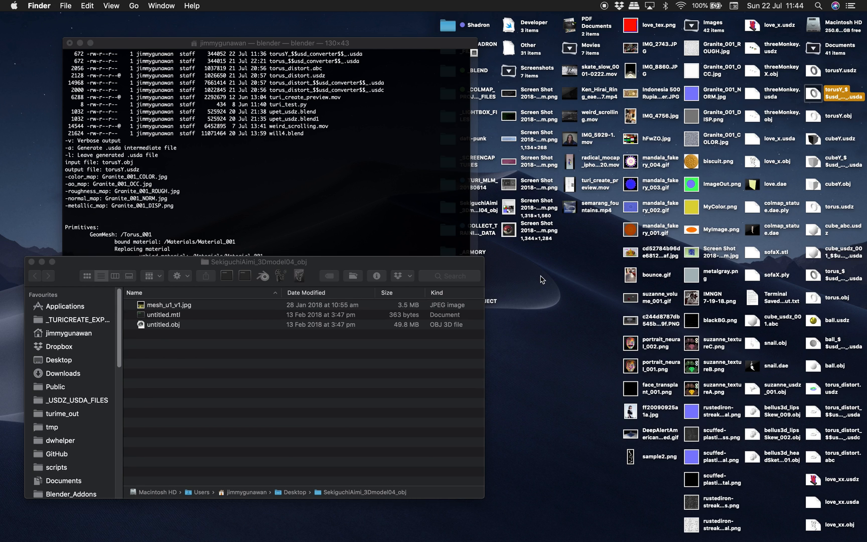
Switch to Blender and maximize the CommandLineTags node editor.
key("ctrl+Right")
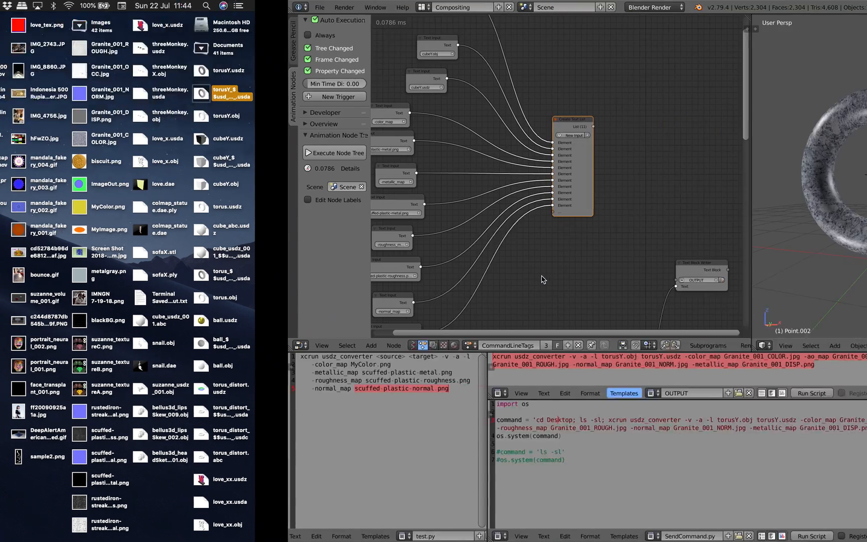
scroll(344, 201, "left", 5)
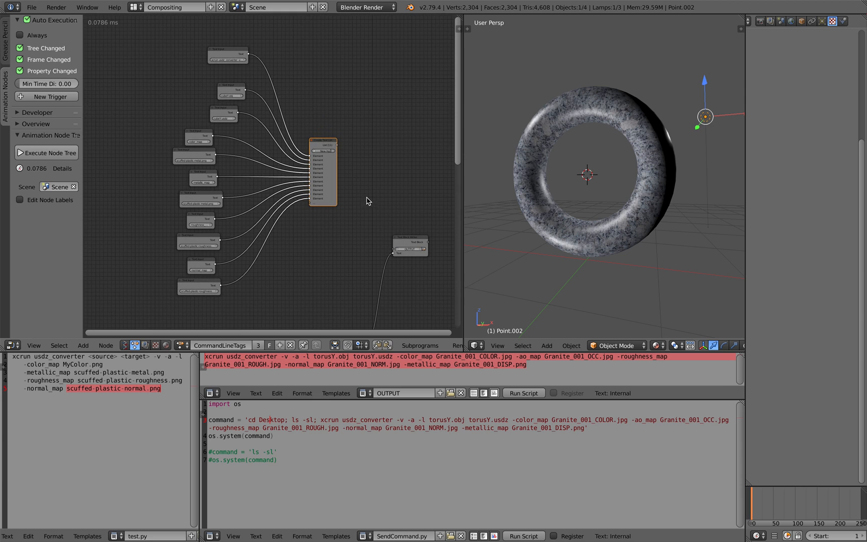
scroll(294, 181, "up", 1)
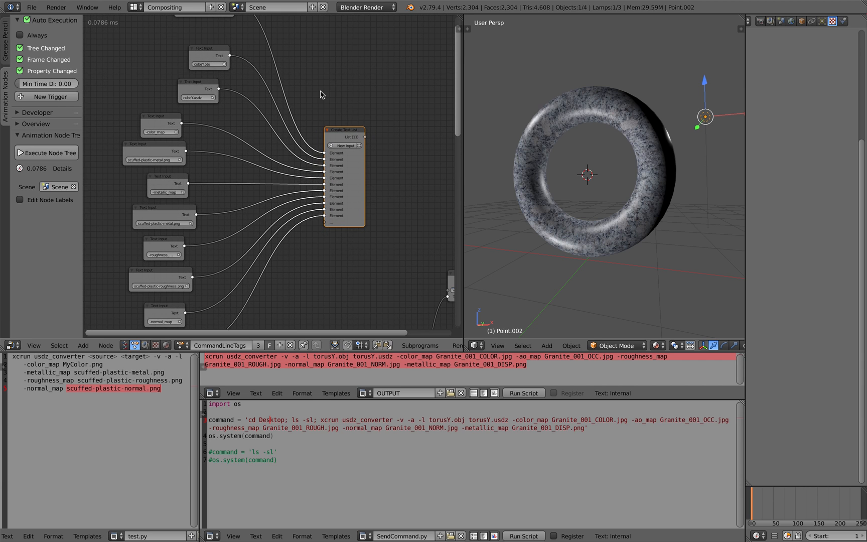
key("ctrl+Up")
scroll(360, 106, "up", 2)
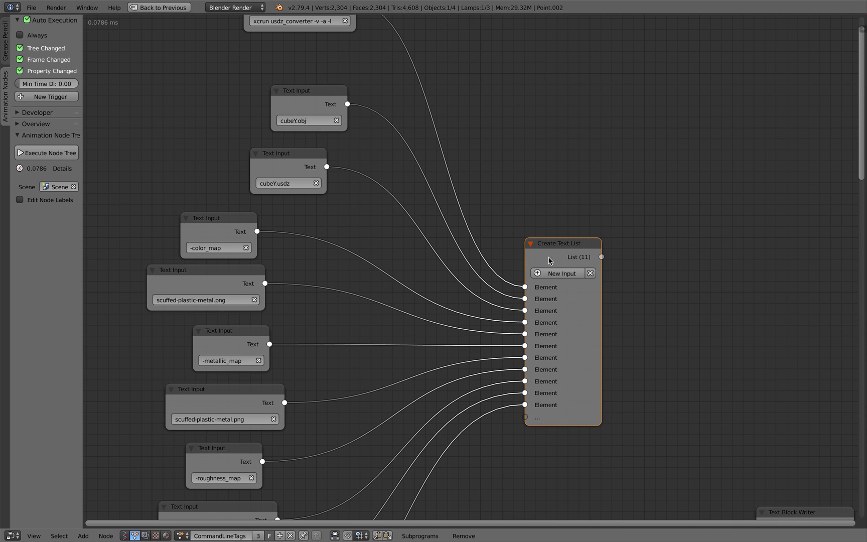
Examine the node tree from the cubeY text inputs to the torusY inputs feeding Create Text List and Join Texts.
scroll(563, 225, "down", 4)
middle_click_drag(563, 225, 493, 233)
left_click_drag(493, 233, 494, 217)
middle_click_drag(469, 204, 456, 176)
middle_click_drag(533, 258, 434, 149)
left_click_drag(555, 305, 554, 328)
middle_click_drag(548, 329, 625, 240)
left_click_drag(625, 240, 673, 248)
middle_click_drag(516, 362, 503, 158)
scroll(503, 157, "up", 1)
left_click(492, 266)
left_click_drag(492, 266, 500, 317)
middle_click_drag(481, 267, 496, 147)
Rearrange the xcrun usdz_converter, torusY.obj and torusY.usdz Text Input nodes, grouping the two file nodes closely, and restore the previous screen layout.
left_click_drag(246, 117, 196, 120)
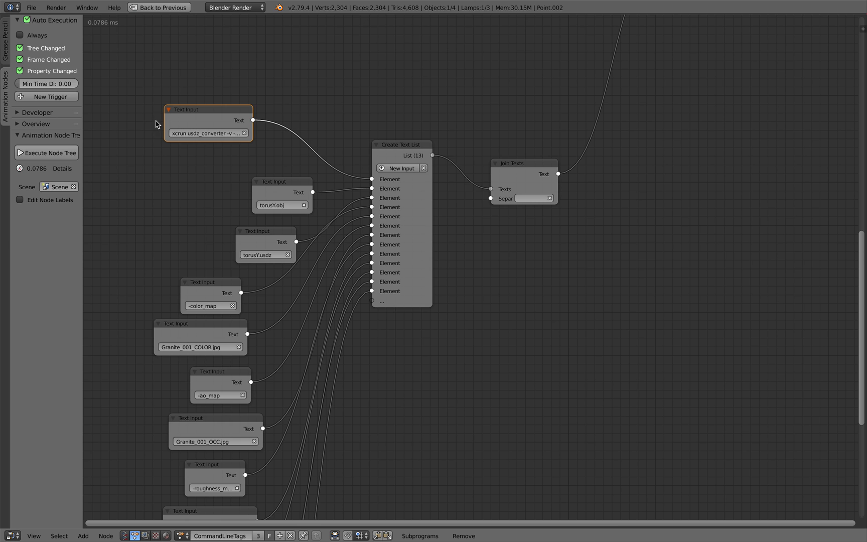
middle_click_drag(166, 120, 292, 123)
scroll(350, 145, "up", 1)
left_click_drag(381, 207, 326, 183)
left_click_drag(397, 241, 361, 206)
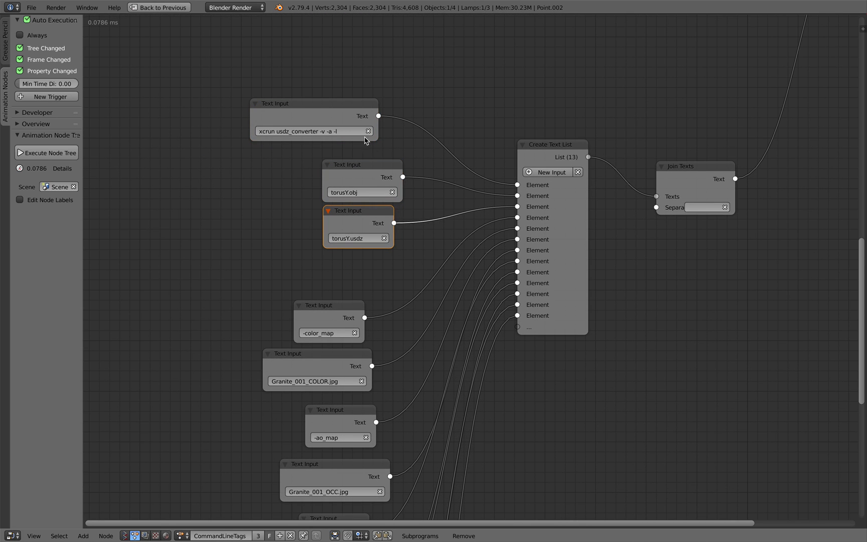
scroll(376, 316, "down", 1)
middle_click_drag(375, 316, 279, 255)
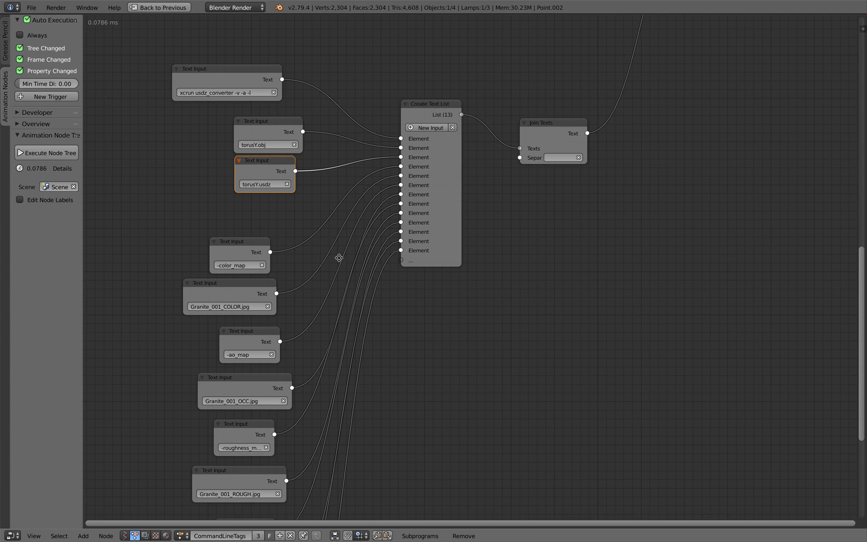
middle_click_drag(339, 254, 338, 267)
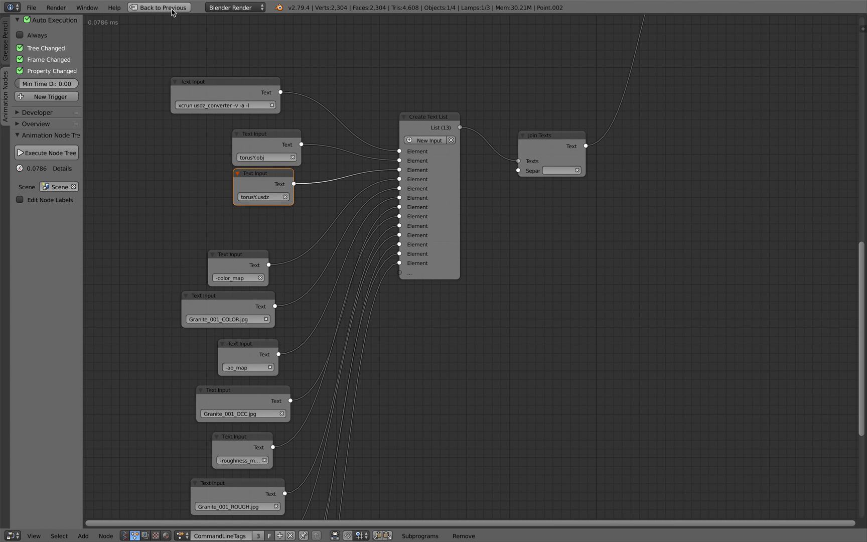
left_click(173, 8)
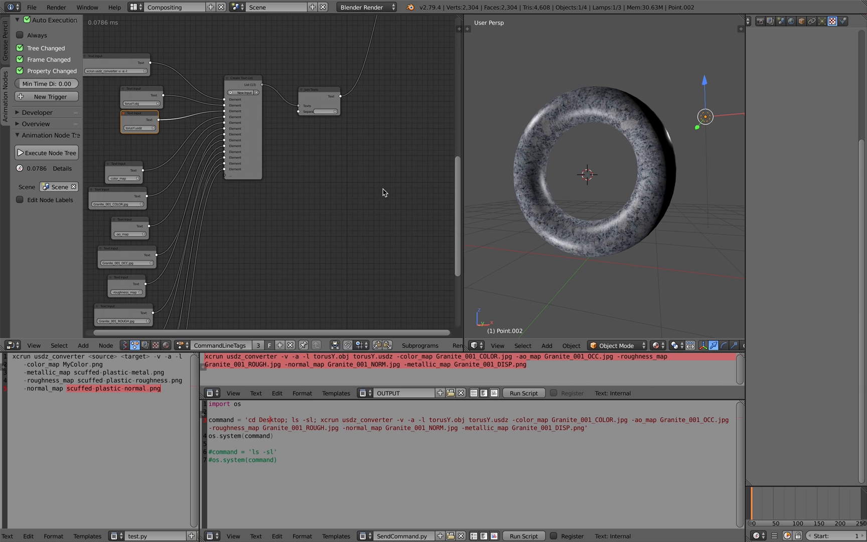
Switch to the desktop, clear away the Terminal and Finder windows, and select the five Granite_001 texture files.
key("ctrl+Left")
left_click(639, 243)
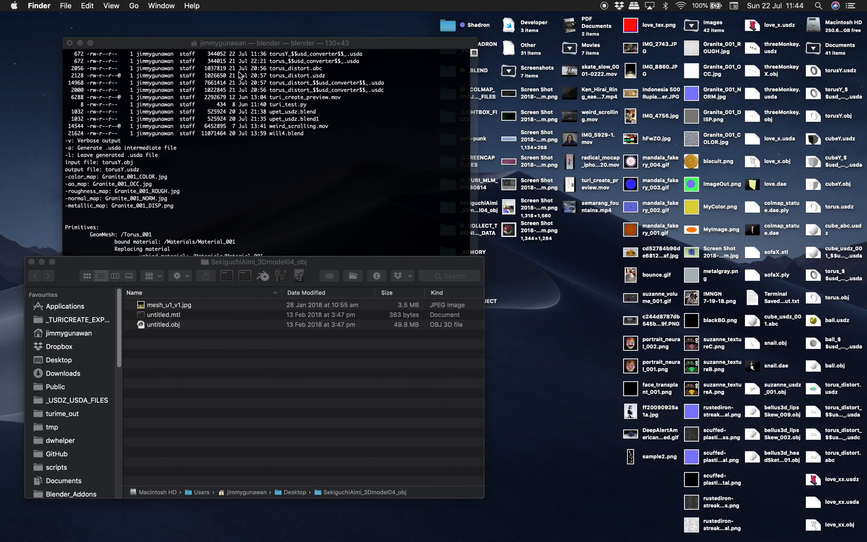
left_click_drag(100, 42, 178, 61)
key("super+h")
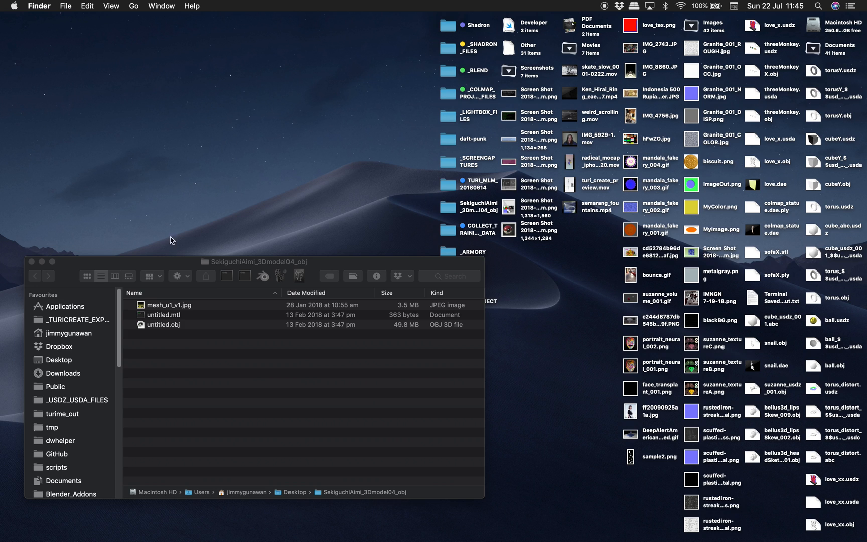
left_click(42, 261)
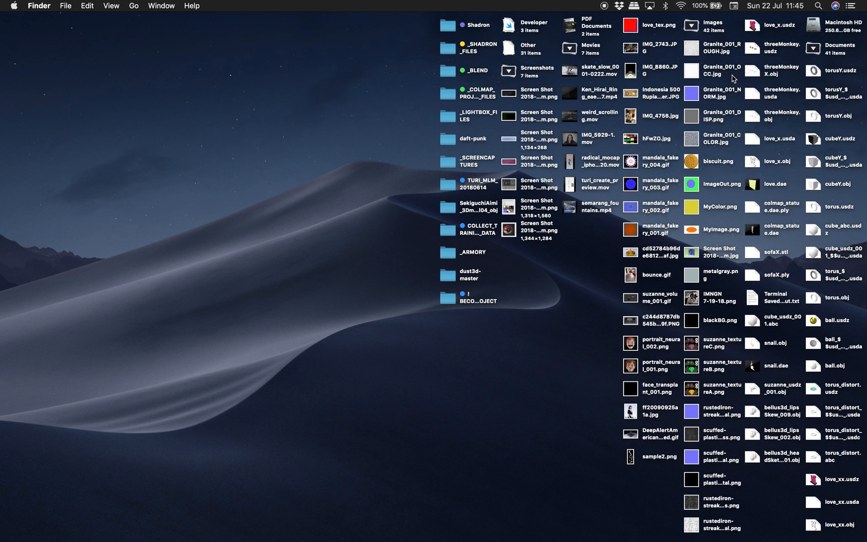
left_click_drag(731, 40, 711, 151)
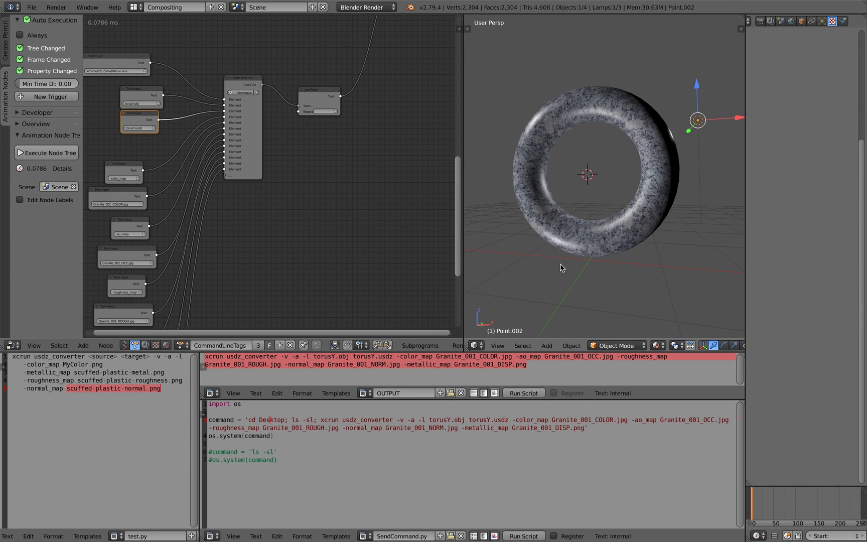
Switch to Blender and duplicate the granite torus three times, placing the copies around the original in the 3D view.
middle_click_drag(555, 109, 580, 118)
scroll(587, 109, "down", 2)
right_click(592, 156)
scroll(592, 161, "down", 4)
middle_click_drag(597, 173, 585, 161)
key("shift+d")
left_click(585, 128)
key("shift+d")
left_click(631, 93)
key("shift+d")
left_click(684, 100)
Select and delete the extra torus copies in the 3D view, and reselect the remaining torus.
right_click(616, 159, "shift")
right_click(605, 123, "shift")
right_click(569, 145, "shift")
right_click(636, 123)
right_click(610, 116, "shift")
right_click(579, 142, "shift")
key("x")
left_click(579, 143)
scroll(607, 148, "up", 3)
mouse_move(607, 151)
middle_mouse_down()
mouse_move(614, 148)
mouse_move(593, 203)
middle_mouse_up()
right_click(606, 155)
Check the Granite_001 texture files on the desktop and review the file formats Blender can import.
key("ctrl+Left")
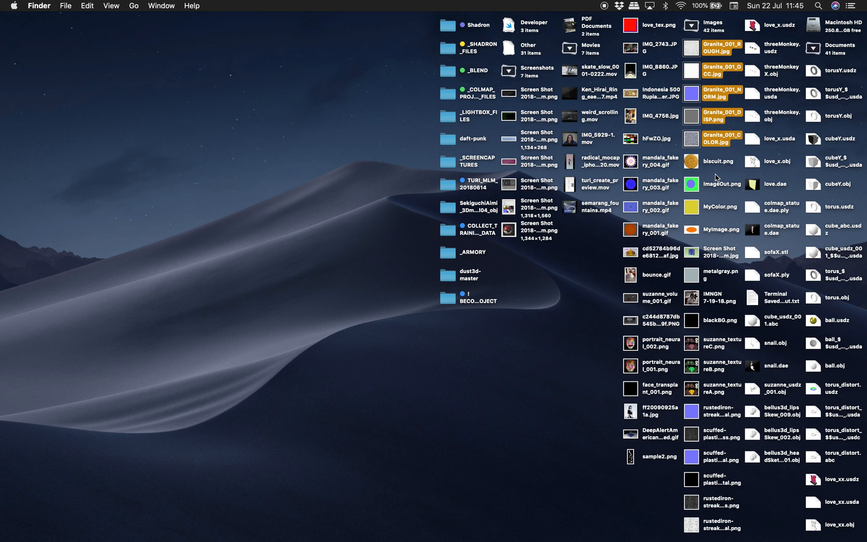
key("ctrl+Right")
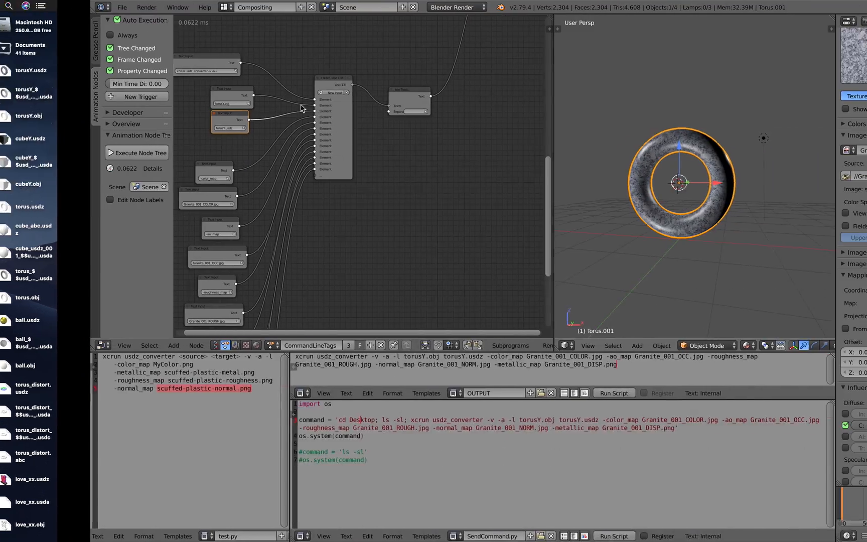
left_click(31, 7)
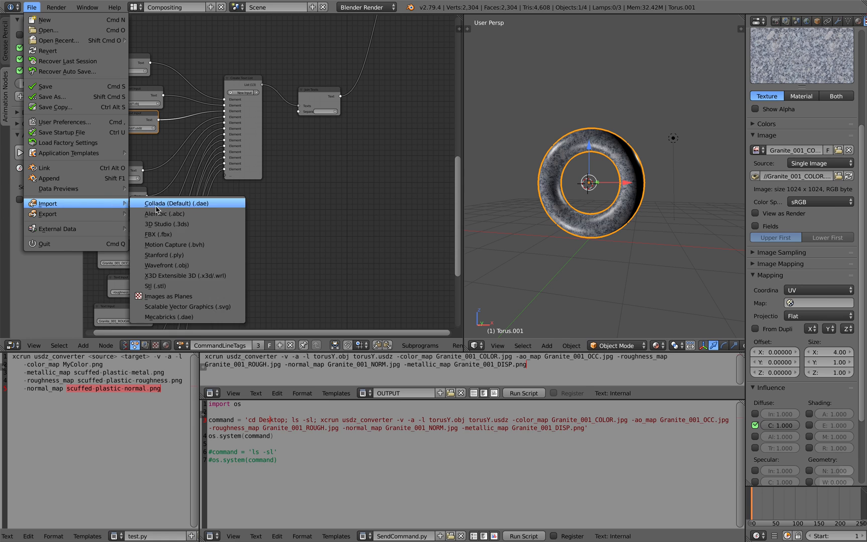
key("ctrl+Left")
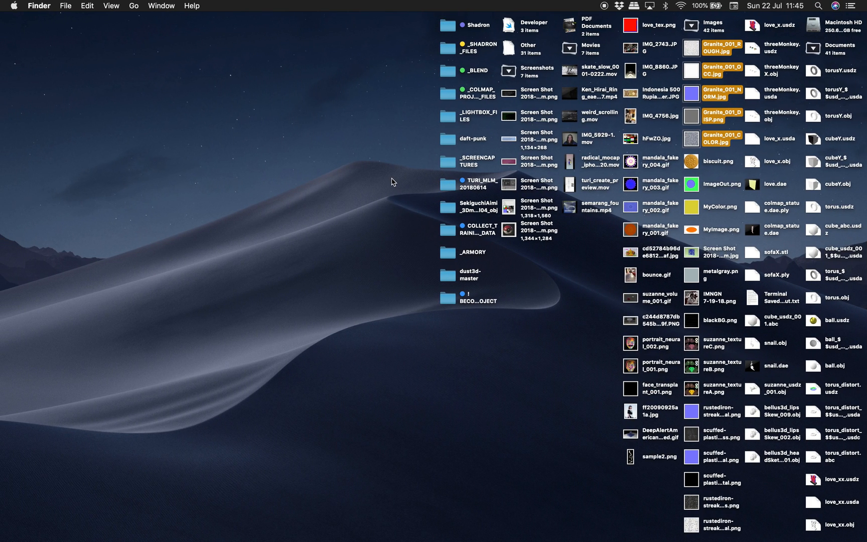